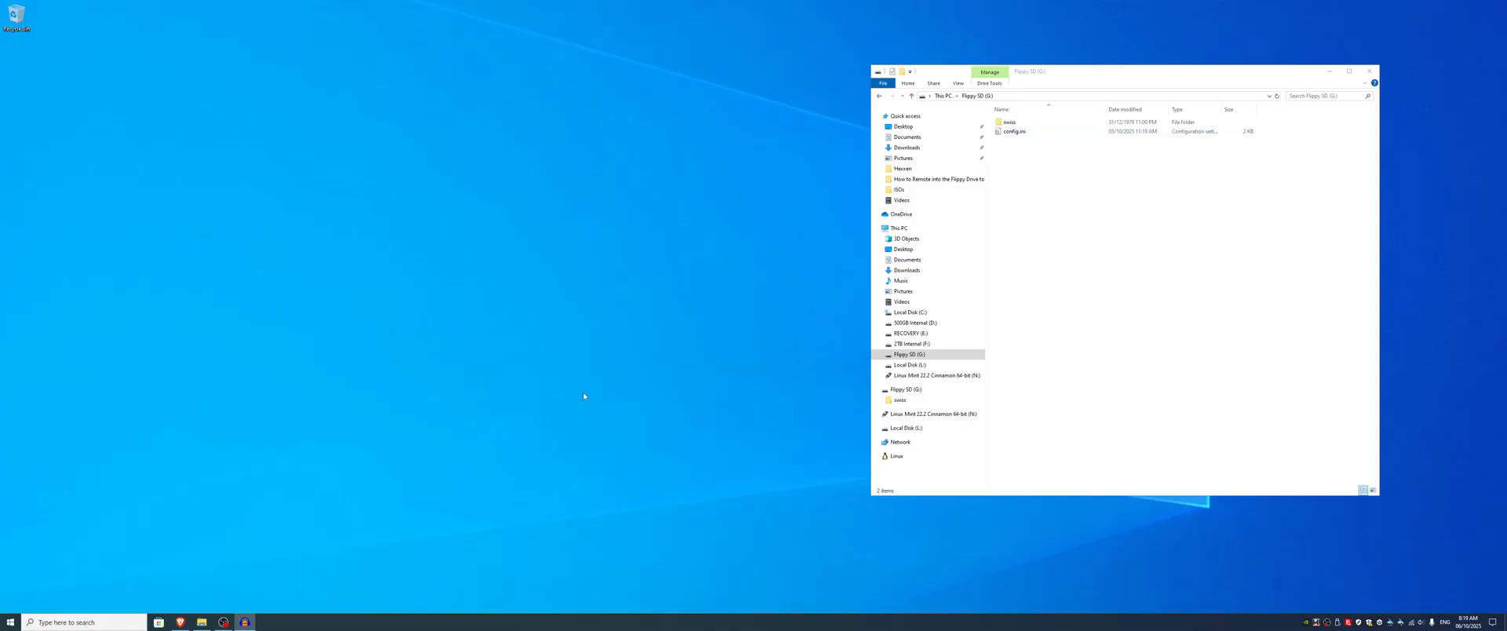
Step: Switch to the Brave browser and copy the full example configuration file from the FlippyDrive Configuration File docs page
click(180, 622)
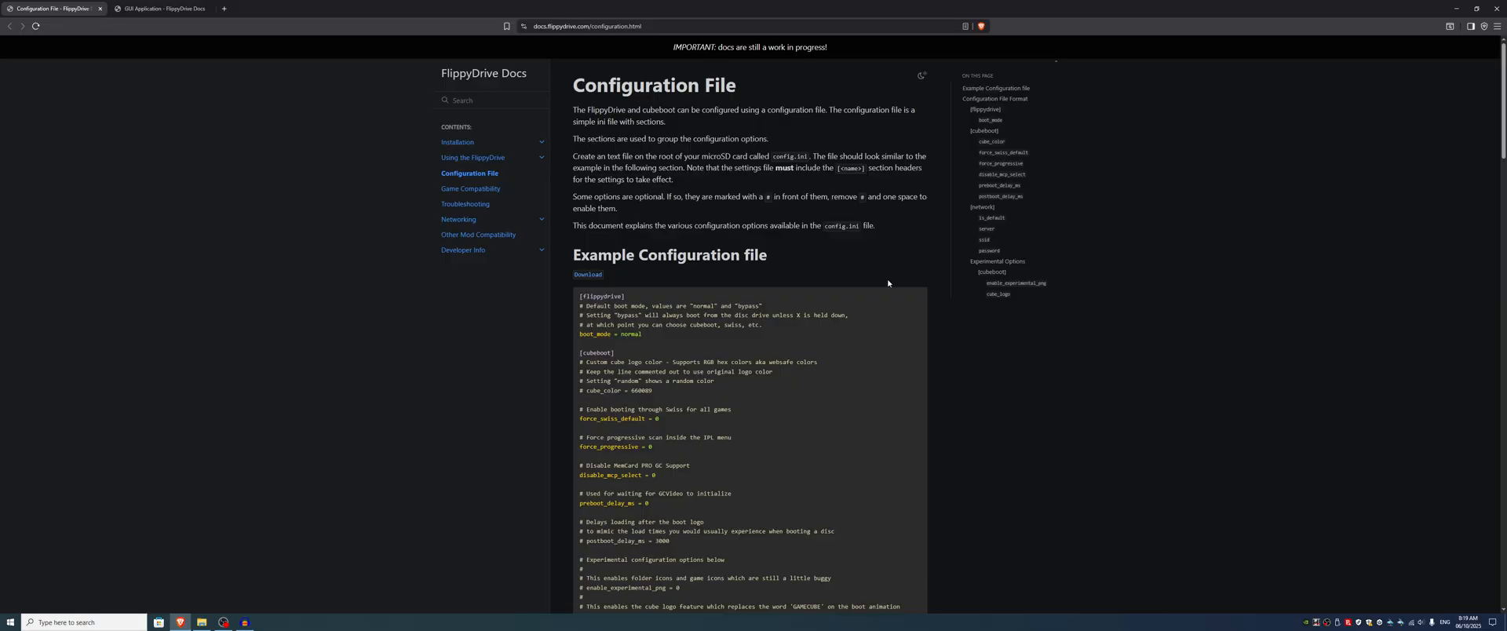
scroll(868, 314, down, 5)
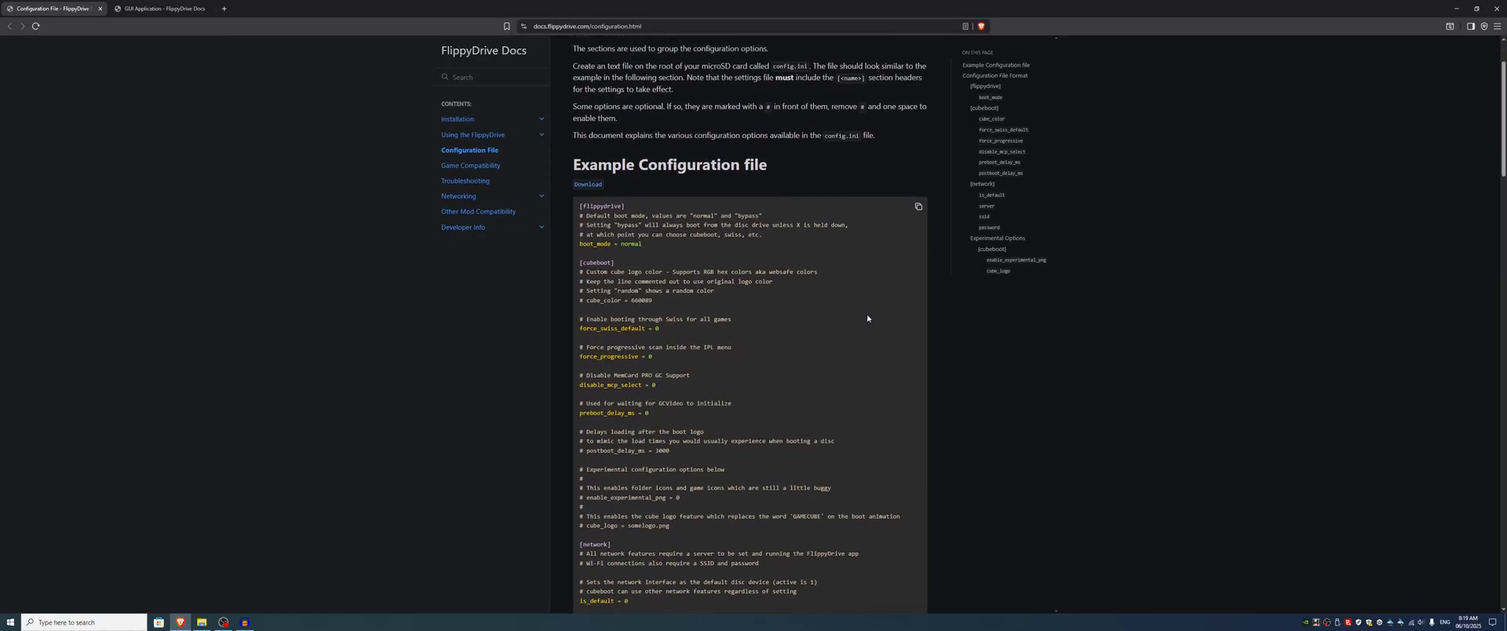
scroll(688, 211, up, 3)
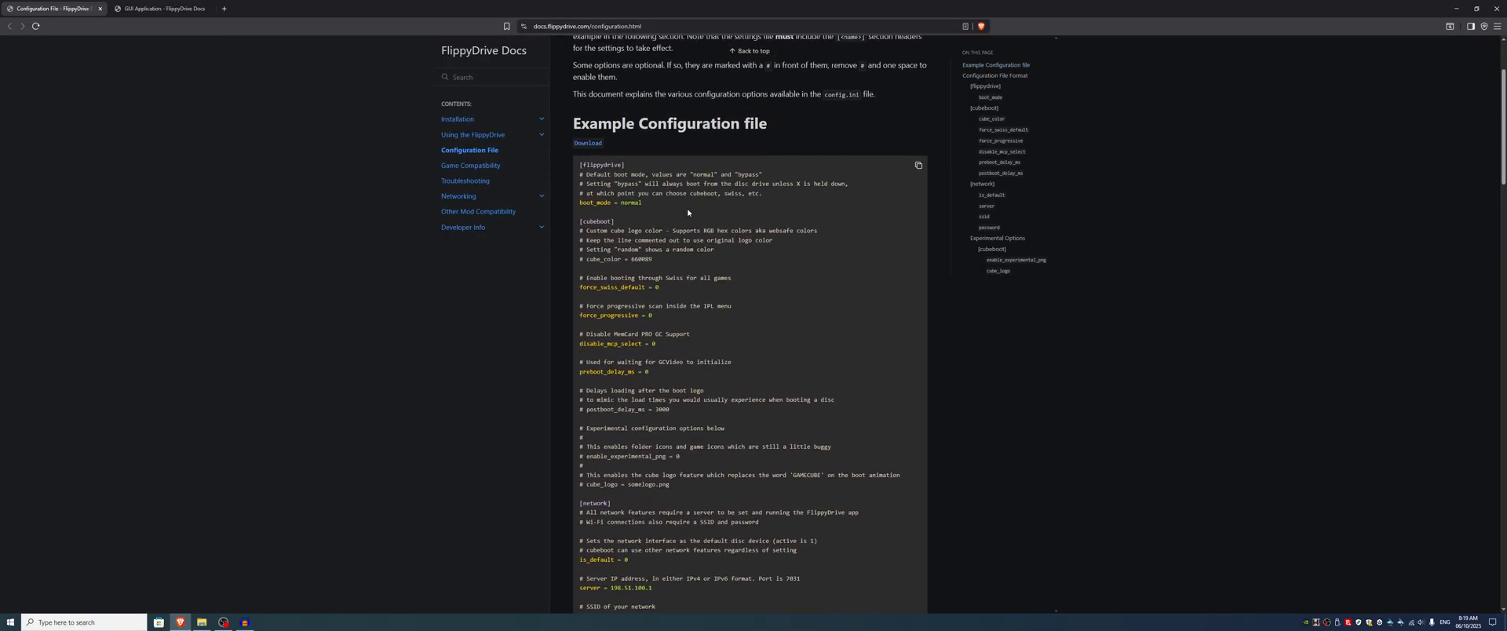
scroll(706, 409, down, 5)
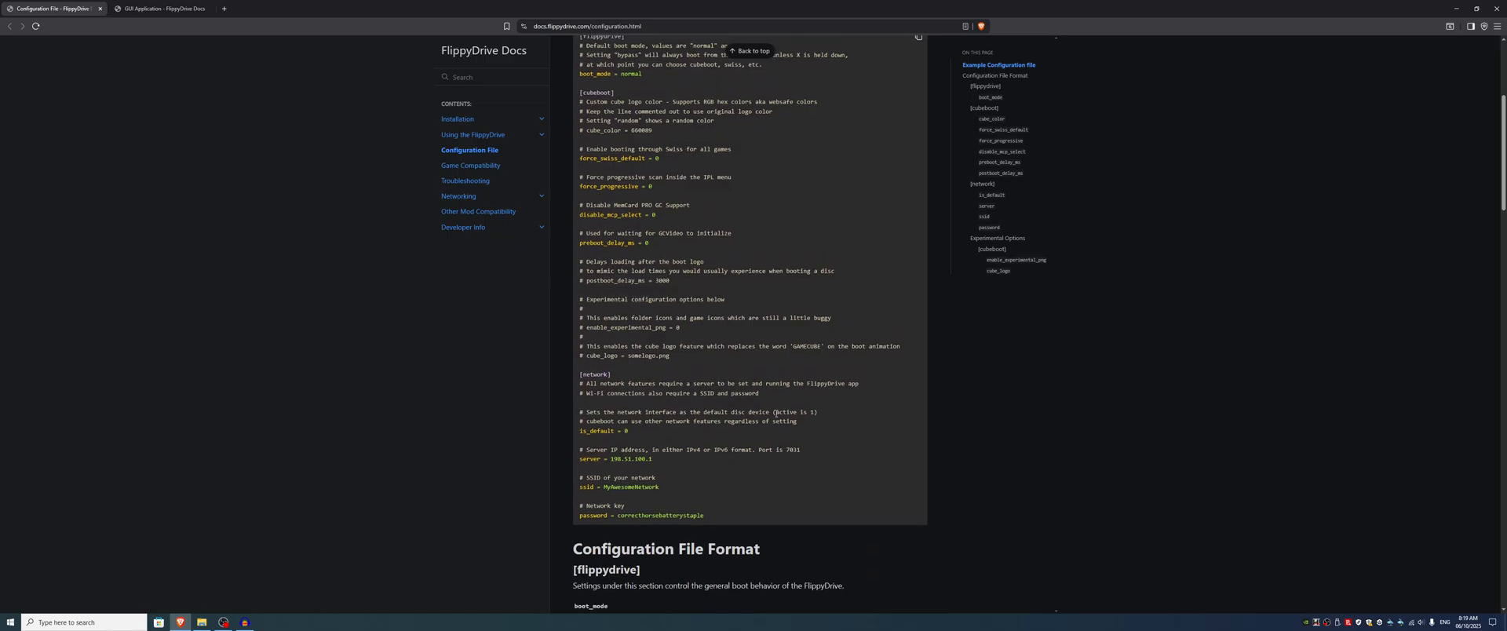
scroll(901, 285, up, 6)
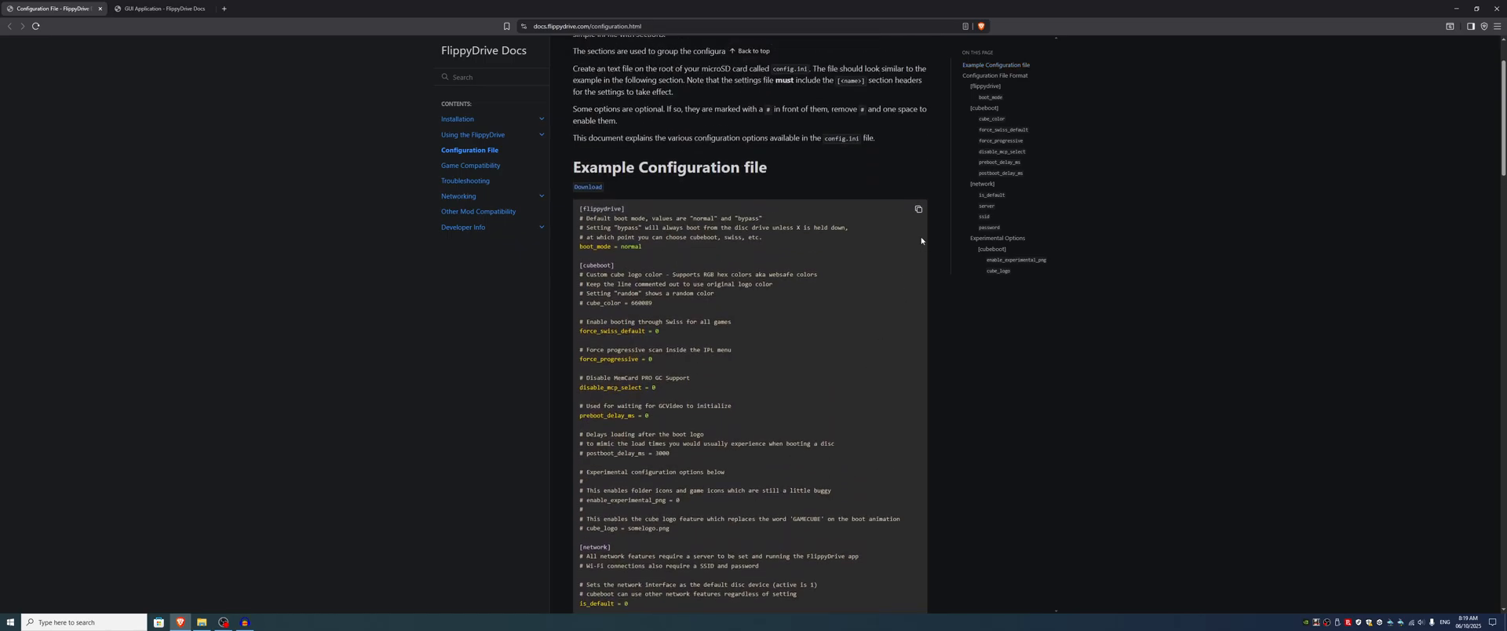
click(918, 212)
click(1456, 9)
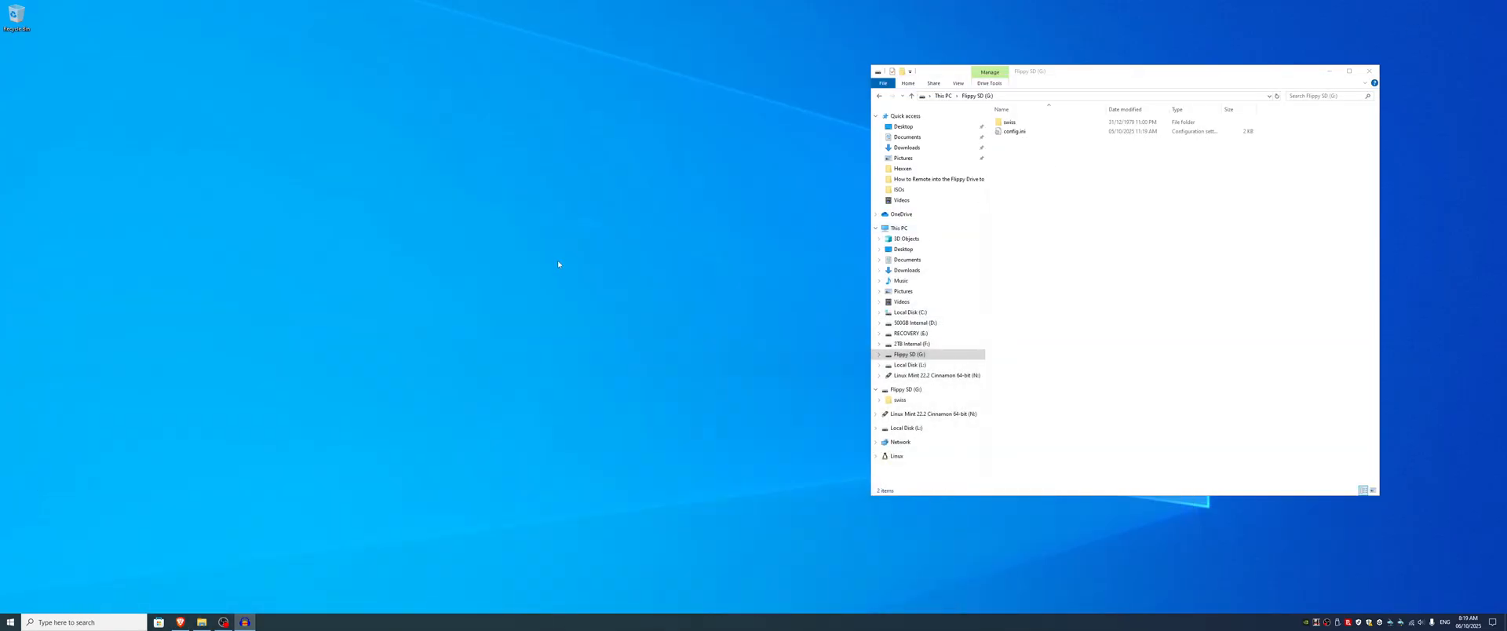
Step: Create a new text document on the desktop named config.ini and accept the file extension change
right_click(541, 198)
mouse_move(602, 317)
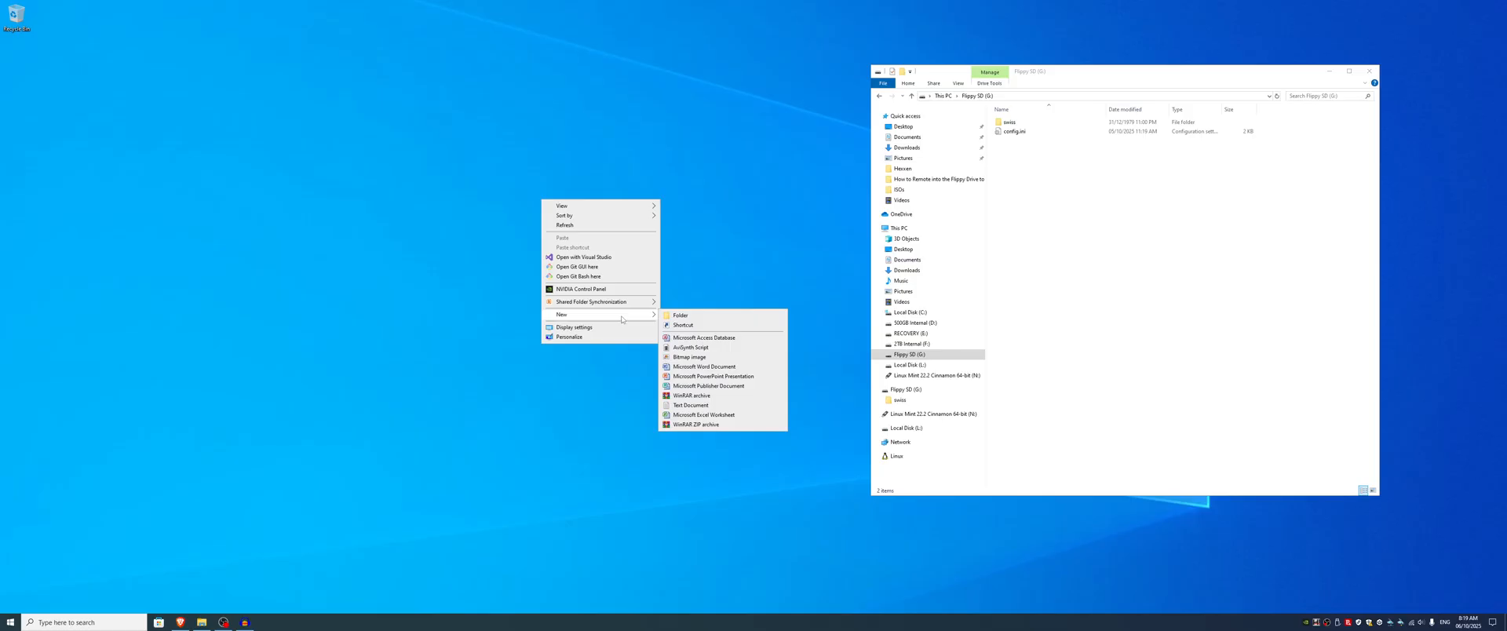
click(691, 405)
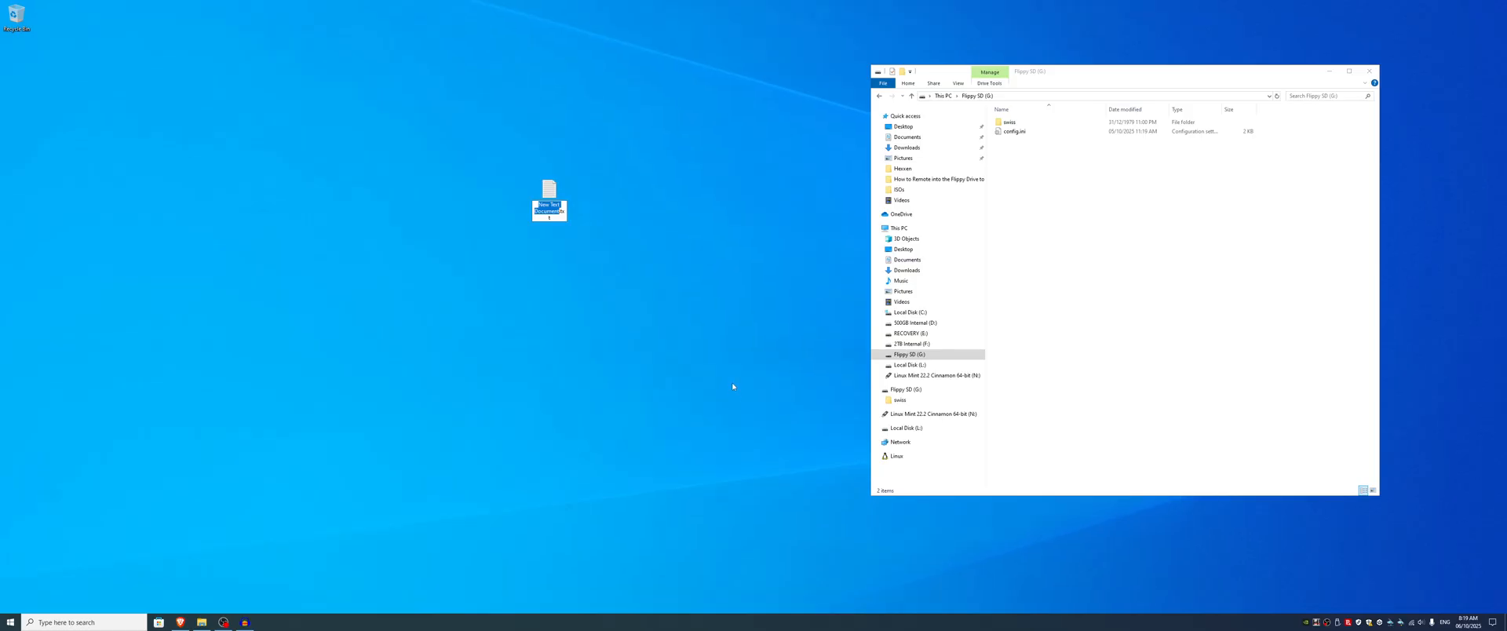
key(BackSpace)
text(config)
key(BackSpace)
text(ini)
key(Return)
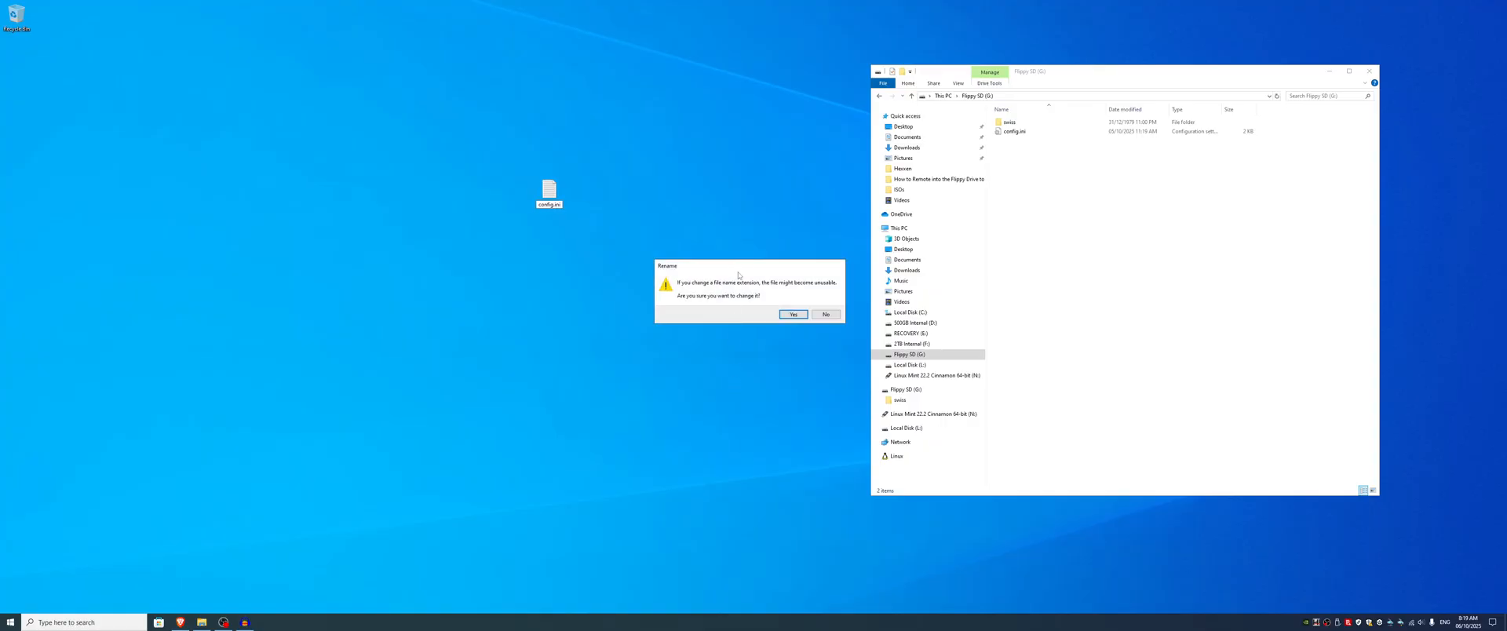
drag(737, 269, 706, 232)
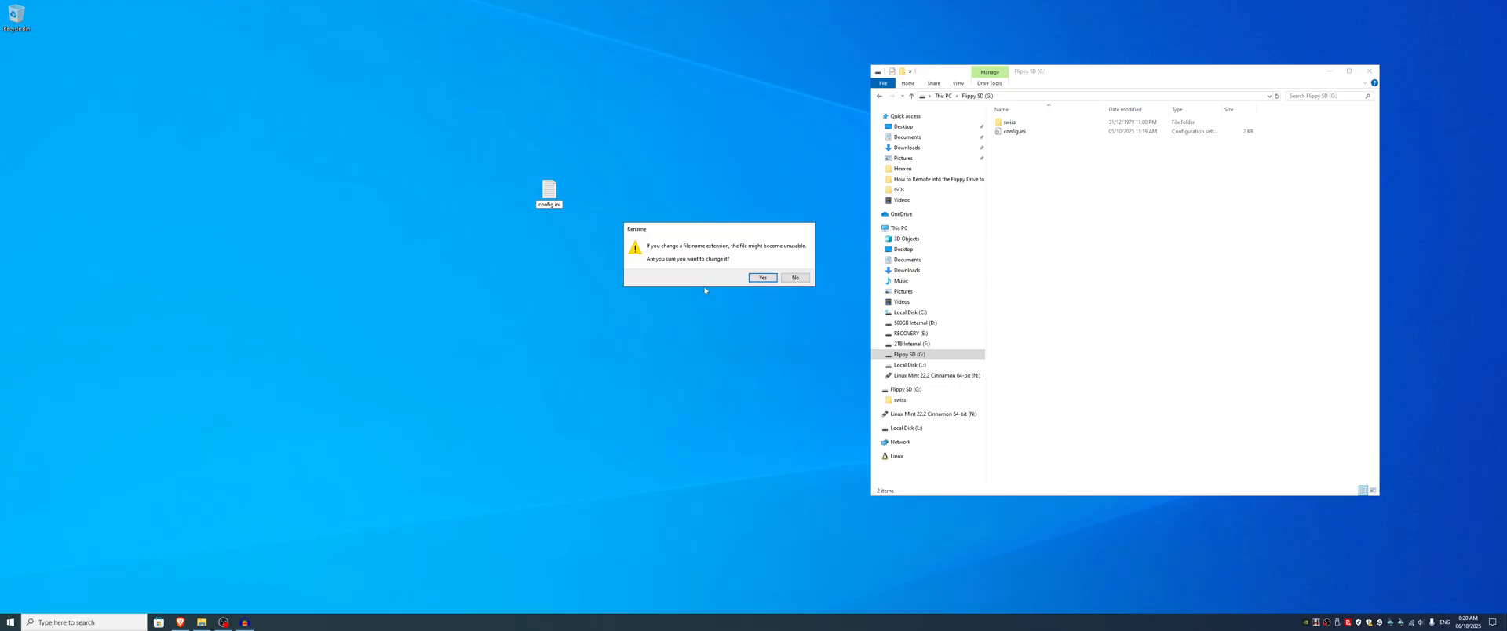
click(762, 277)
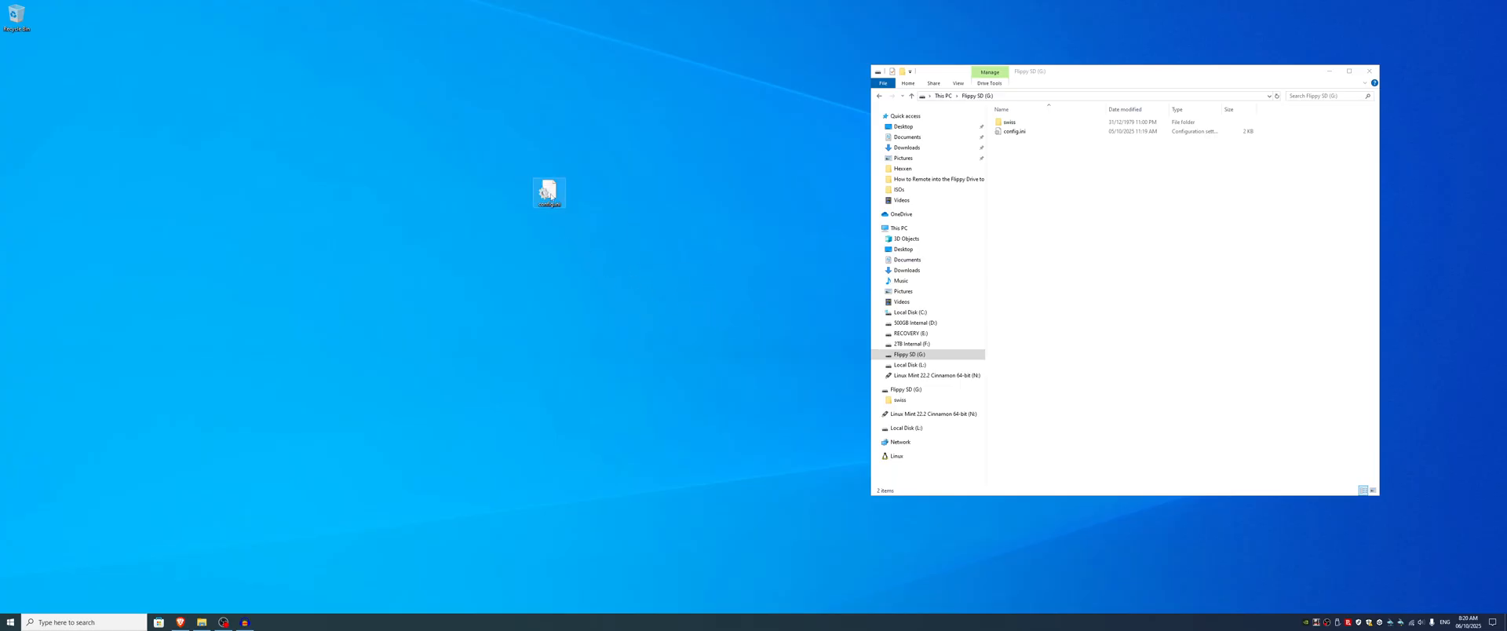
Step: Open the desktop config.ini in Notepad++, enlarge the window and paste the copied example configuration into it
click(553, 198)
right_click(549, 198)
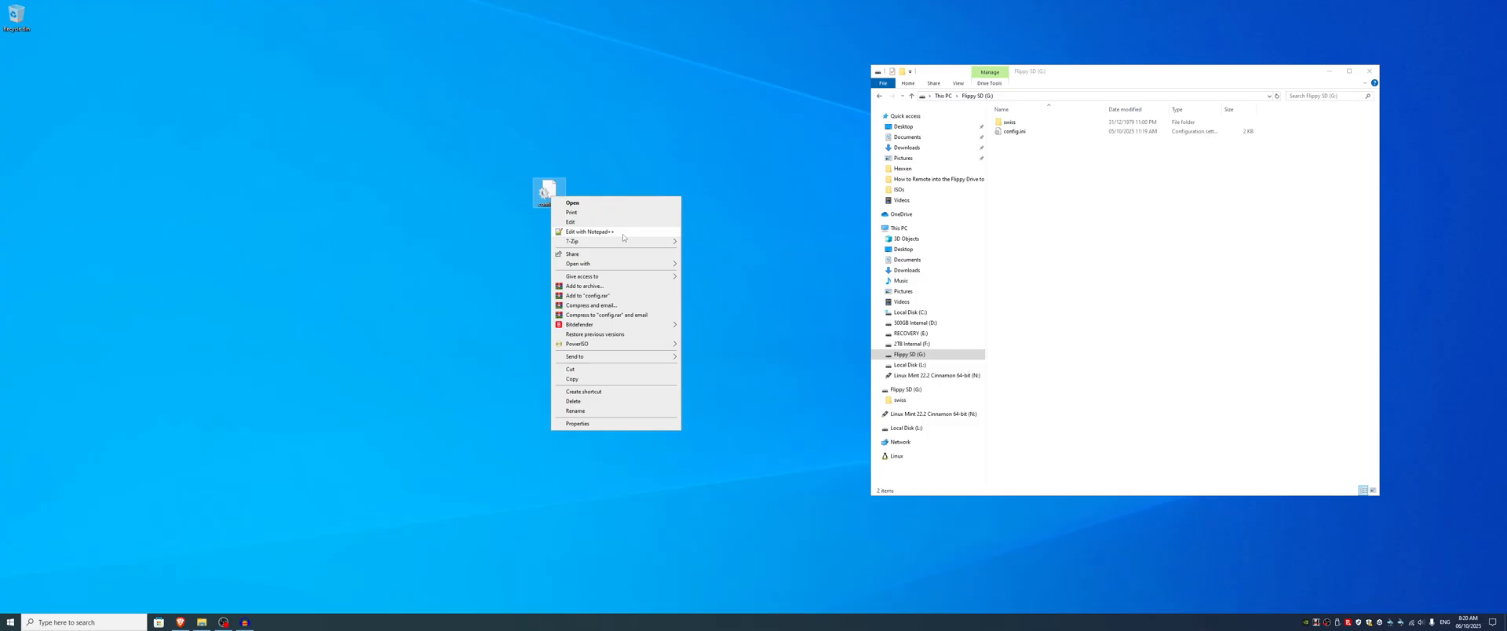
click(623, 234)
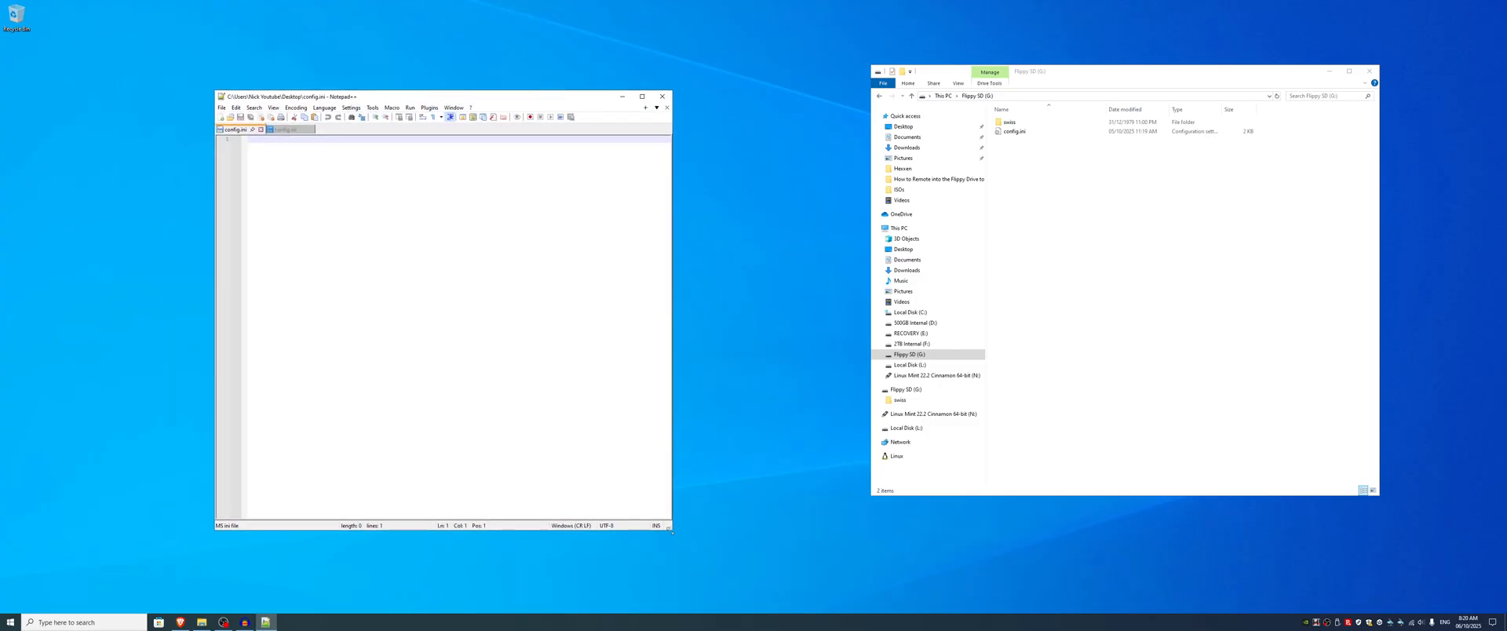
drag(672, 532, 819, 557)
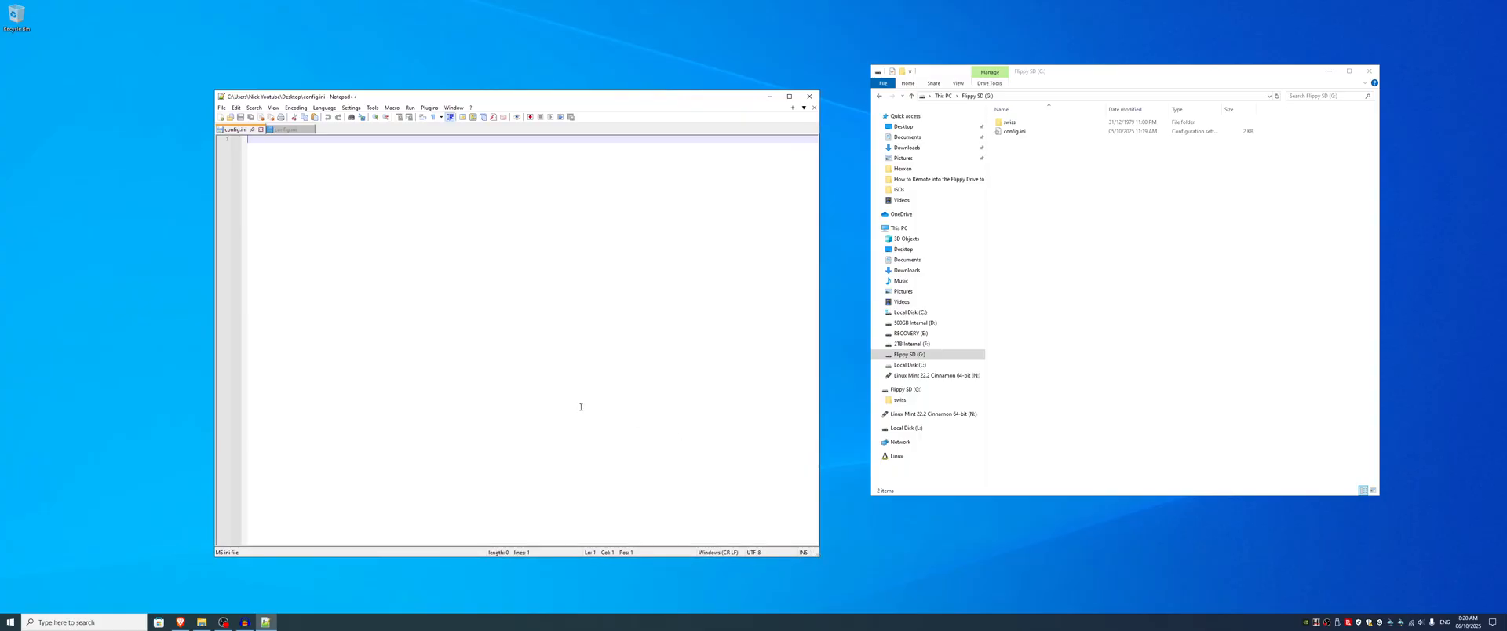
key(ctrl+v)
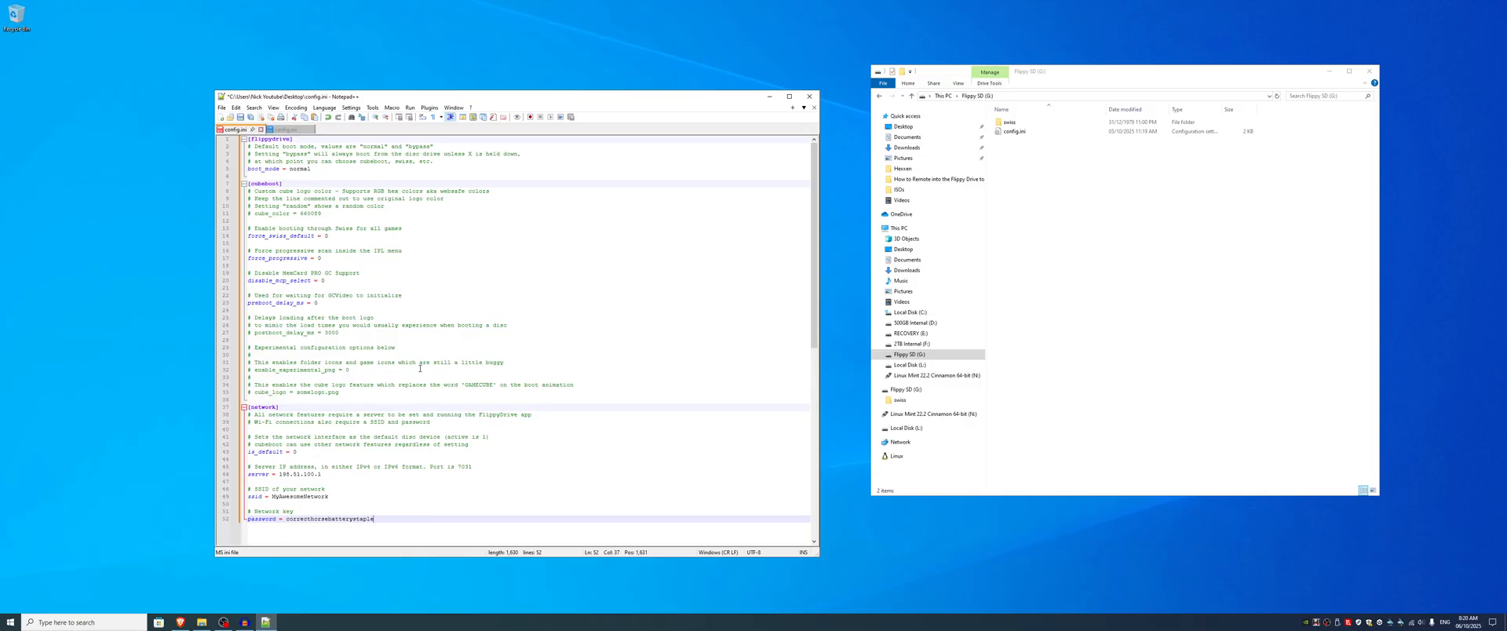
drag(531, 101, 559, 77)
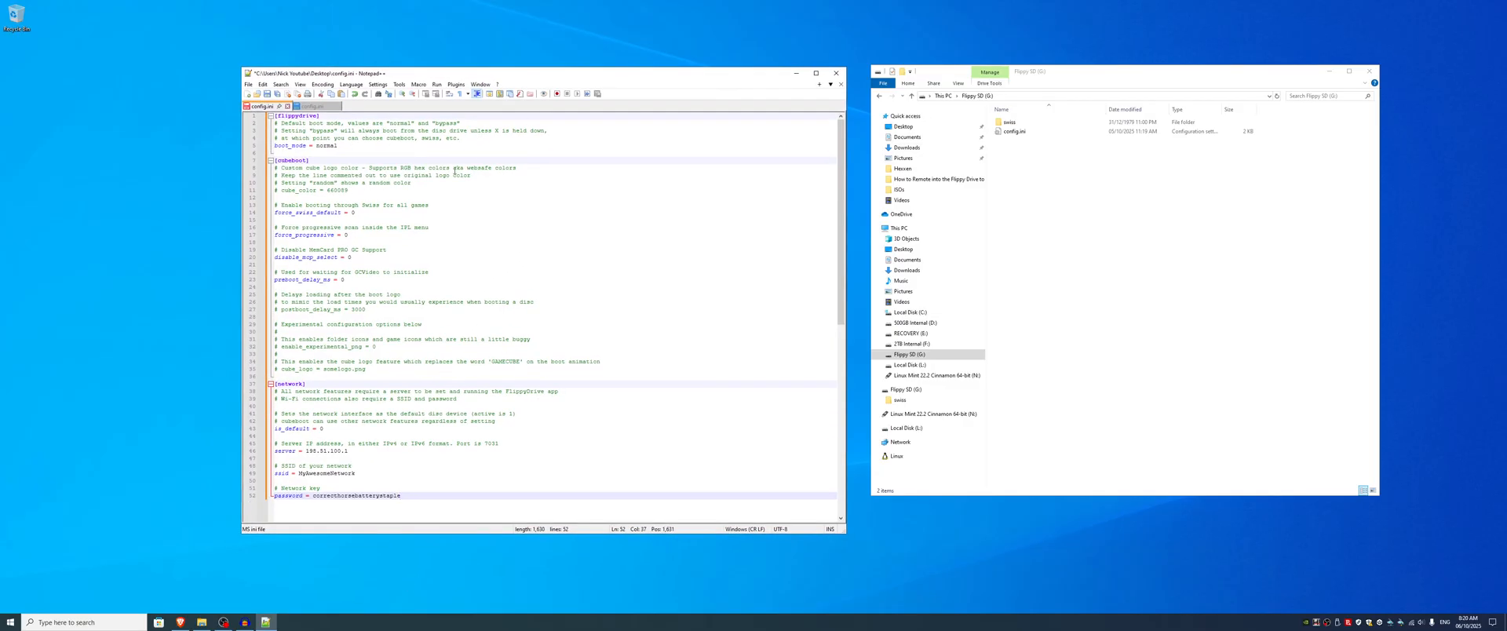
Step: Review the pasted configuration, focusing on the server, SSID and password lines in the network section
drag(281, 117, 468, 402)
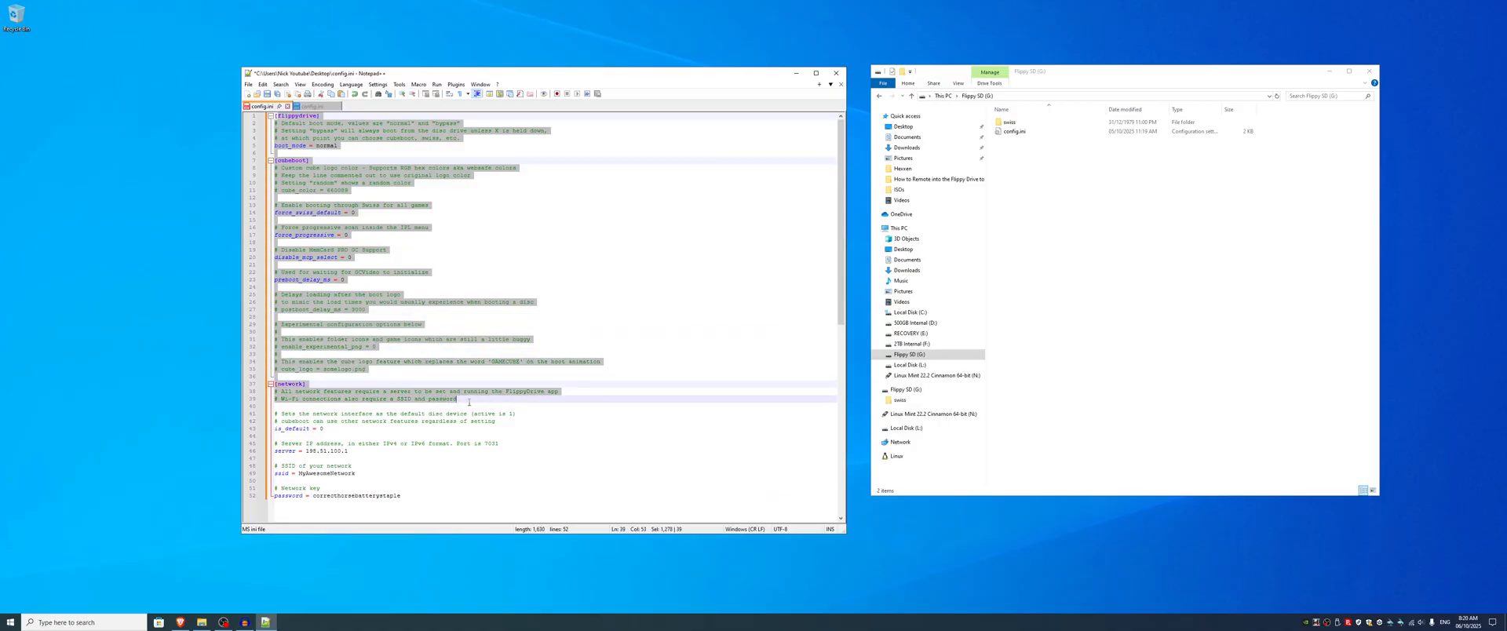
click(616, 380)
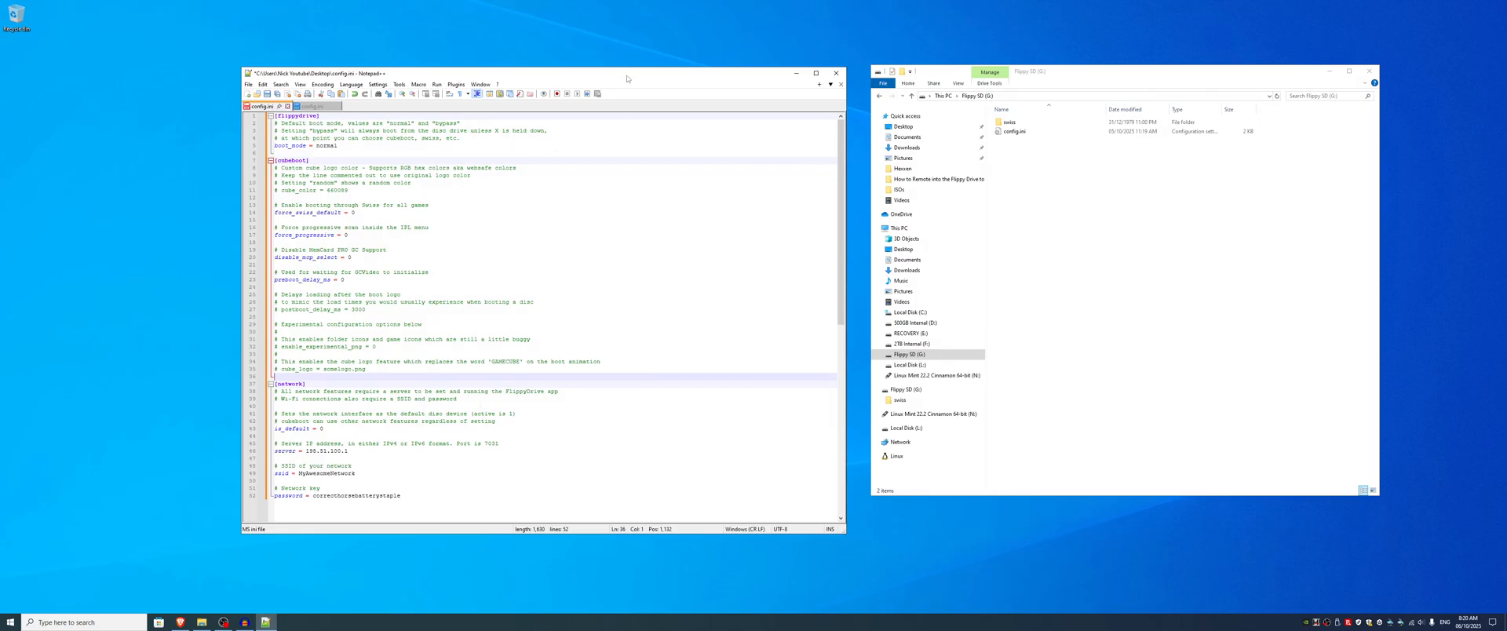
drag(627, 78, 634, 46)
drag(376, 416, 311, 422)
click(383, 428)
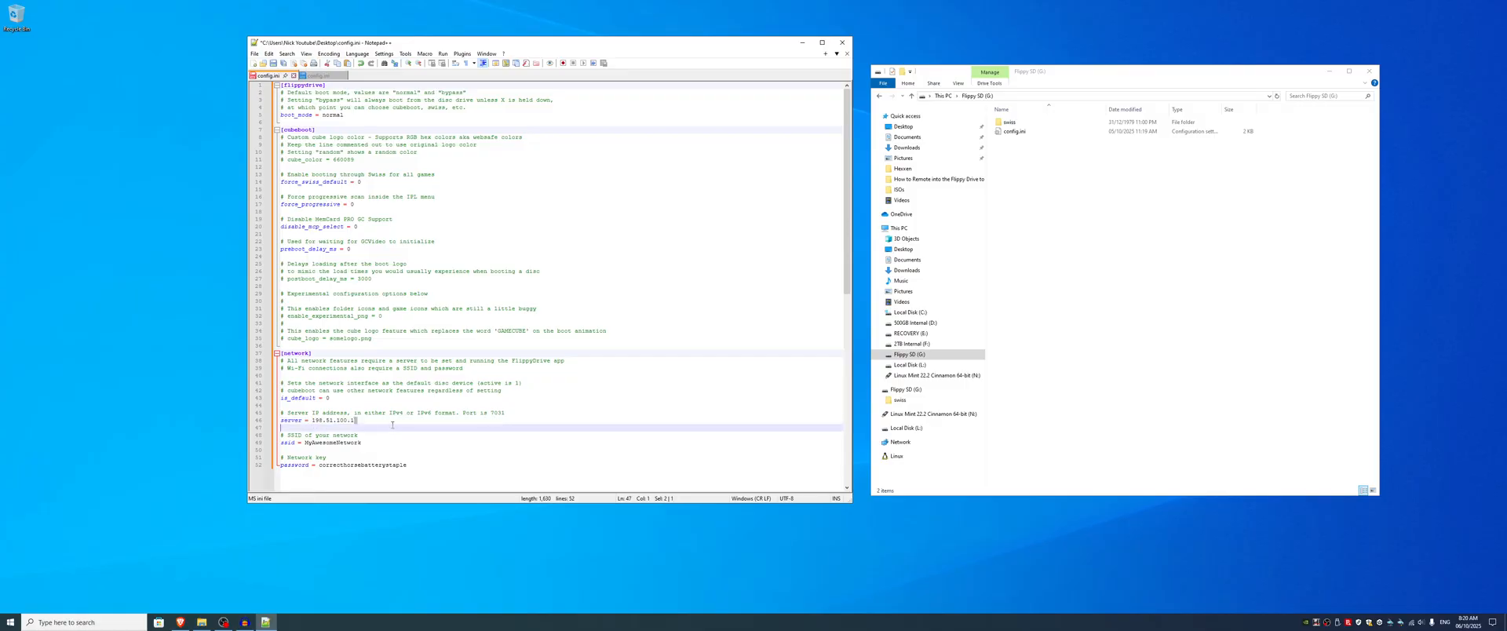
click(402, 423)
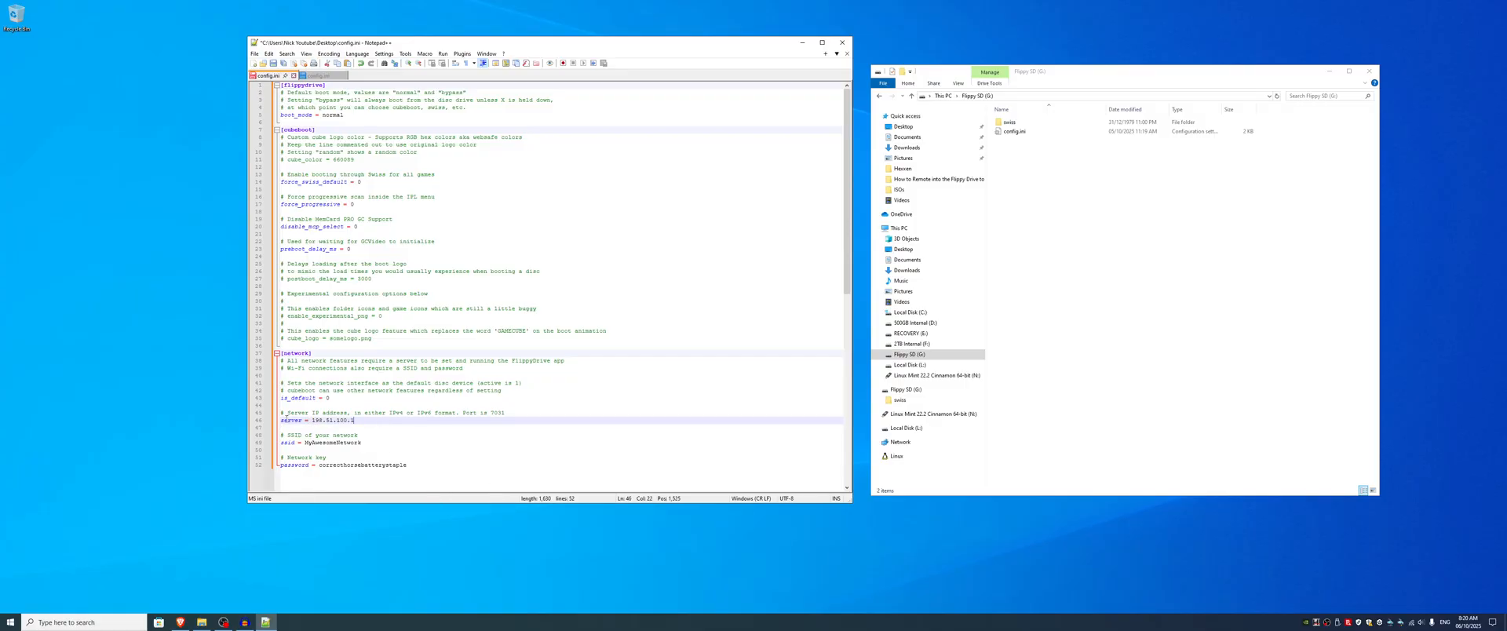
drag(281, 420, 413, 469)
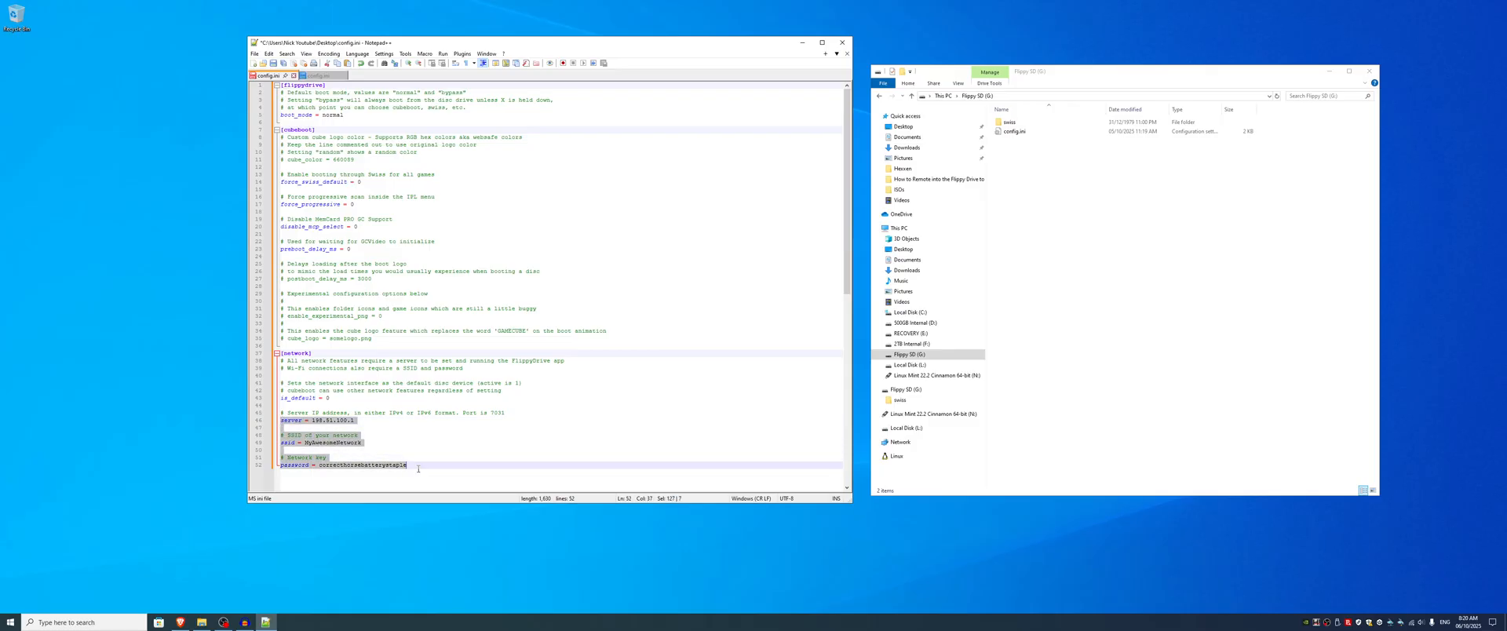
click(415, 445)
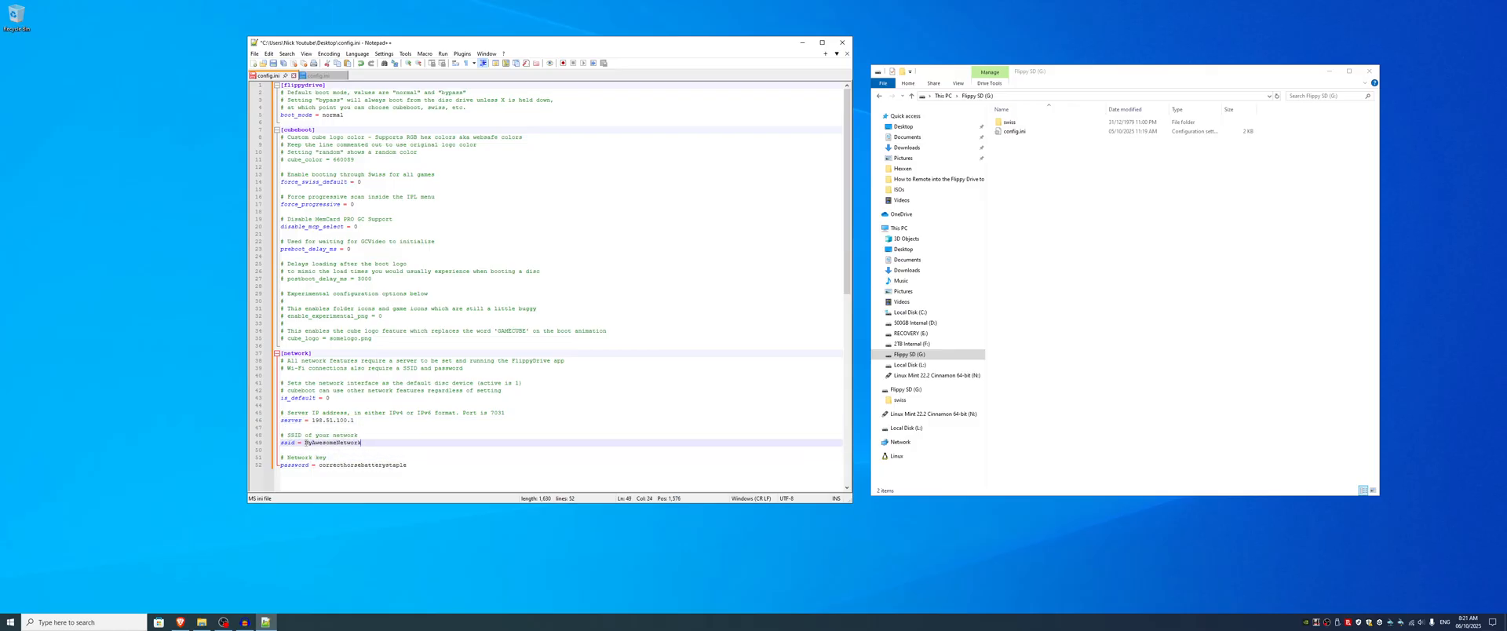
Step: Replace the ssid value in the network section with InsertWifiNameHere
drag(306, 442, 363, 445)
click(303, 443)
drag(363, 443, 305, 445)
key(BackSpace)
text(InsertWifiNameHere)
Step: Replace the example network key in the password line with the Wi-Fi password placeholder
drag(408, 465, 319, 465)
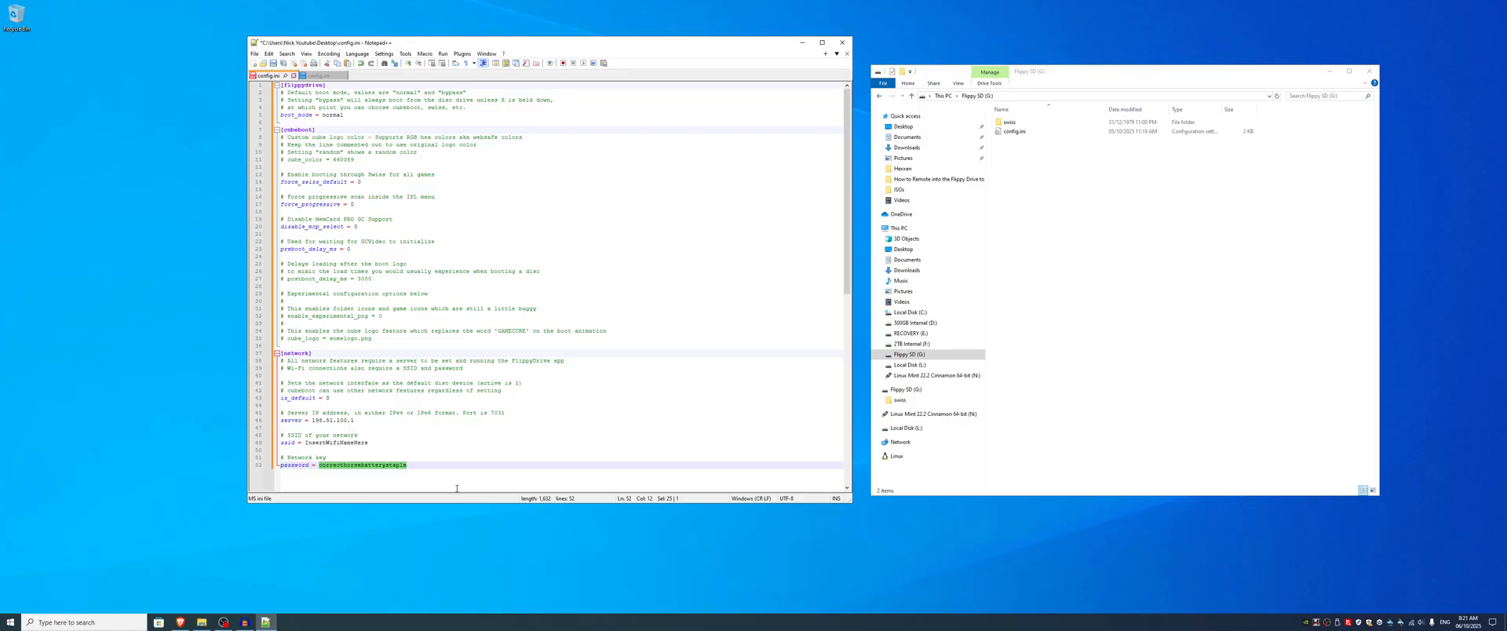
text(Password)
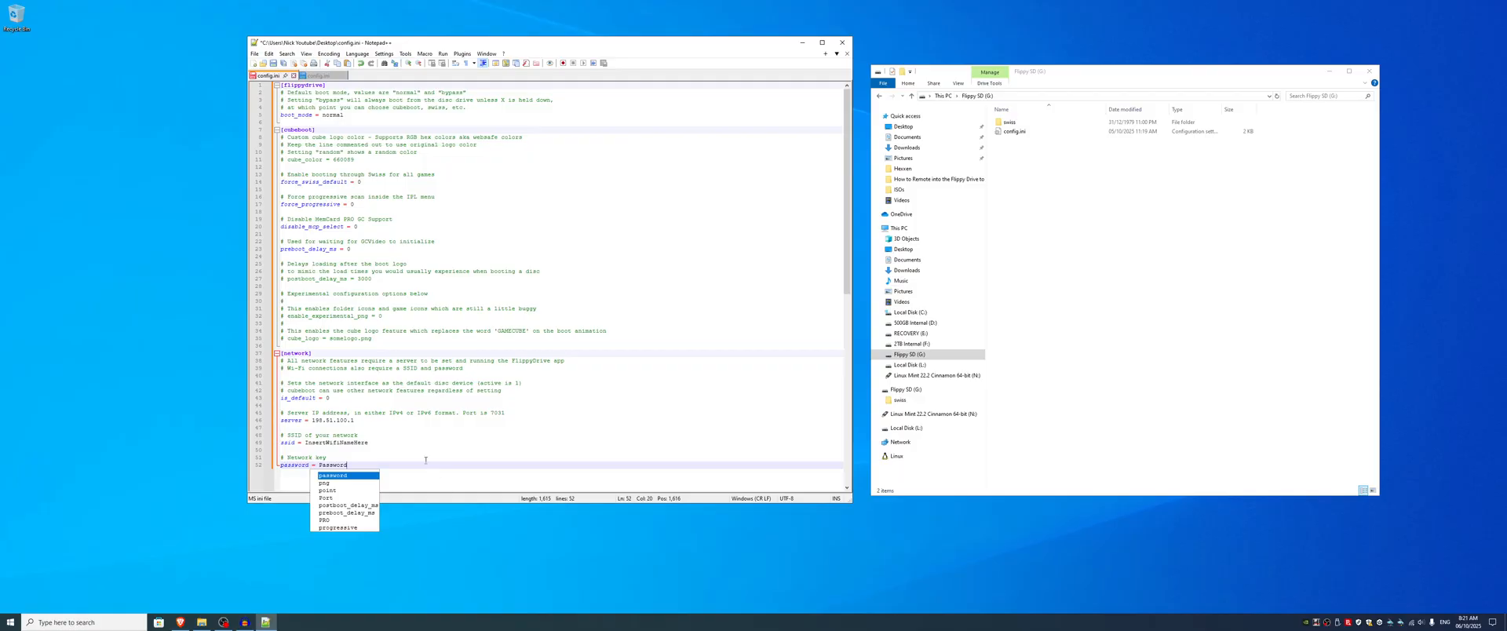
key(Escape)
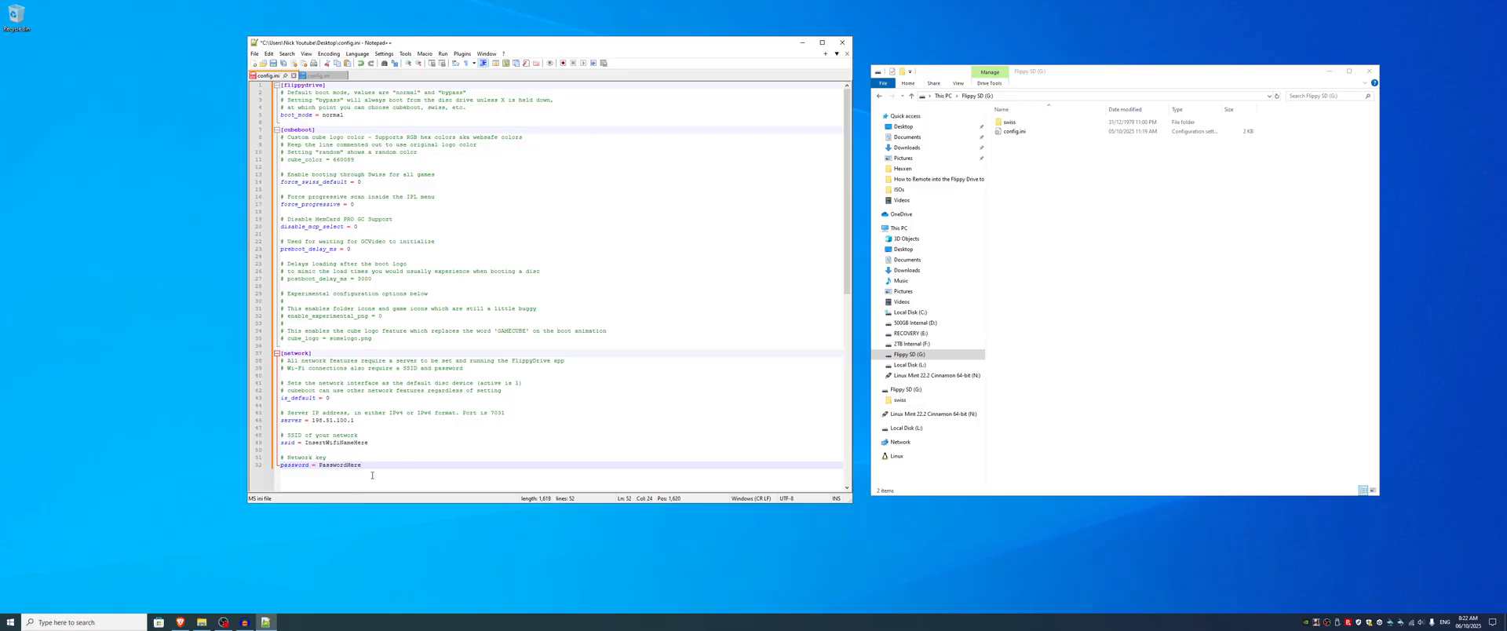
Step: Check the edited SSID and password lines and examine the server IP address line above them
drag(372, 475, 277, 437)
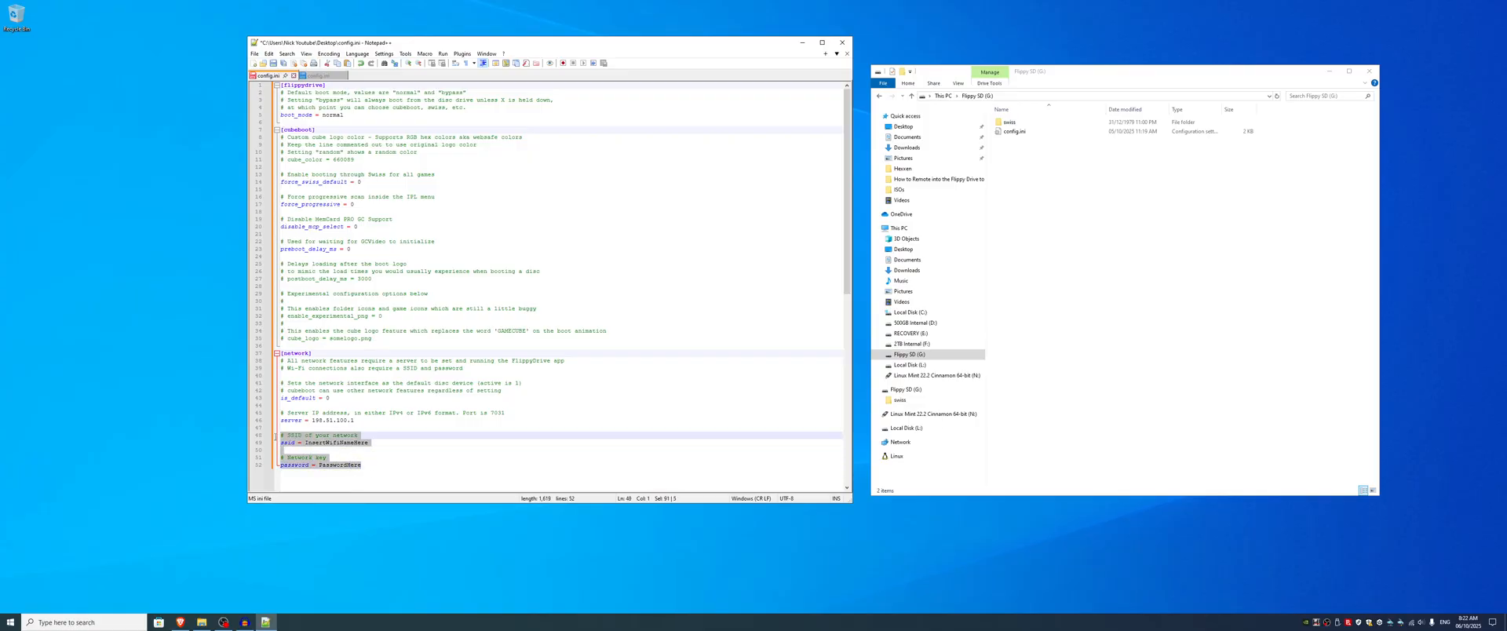
click(371, 468)
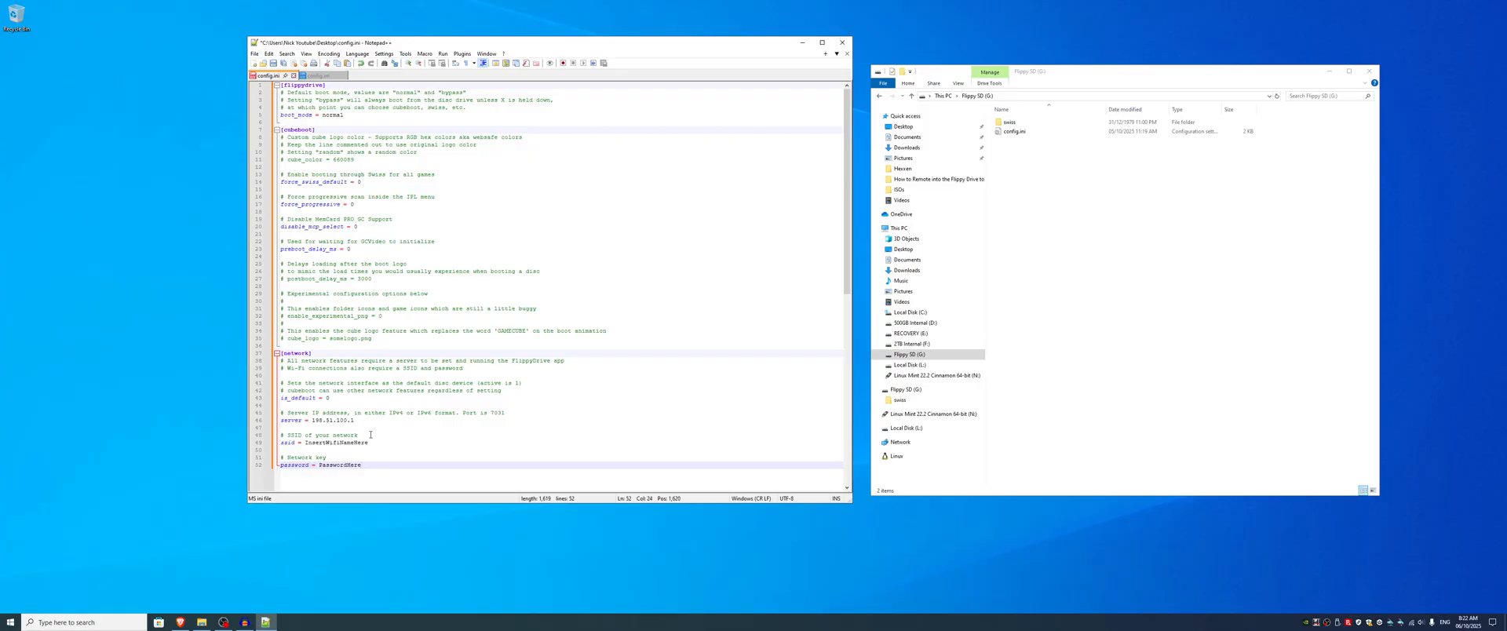
drag(357, 421, 278, 423)
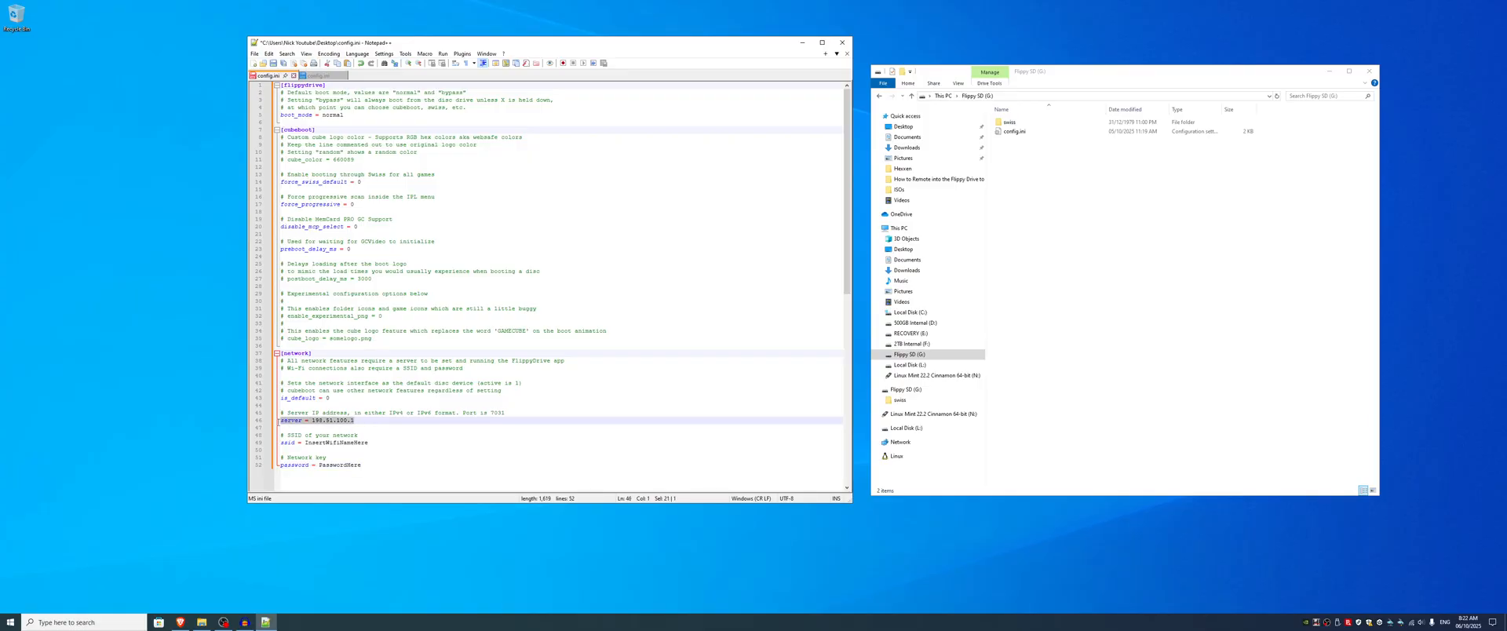
click(360, 422)
drag(356, 422, 277, 423)
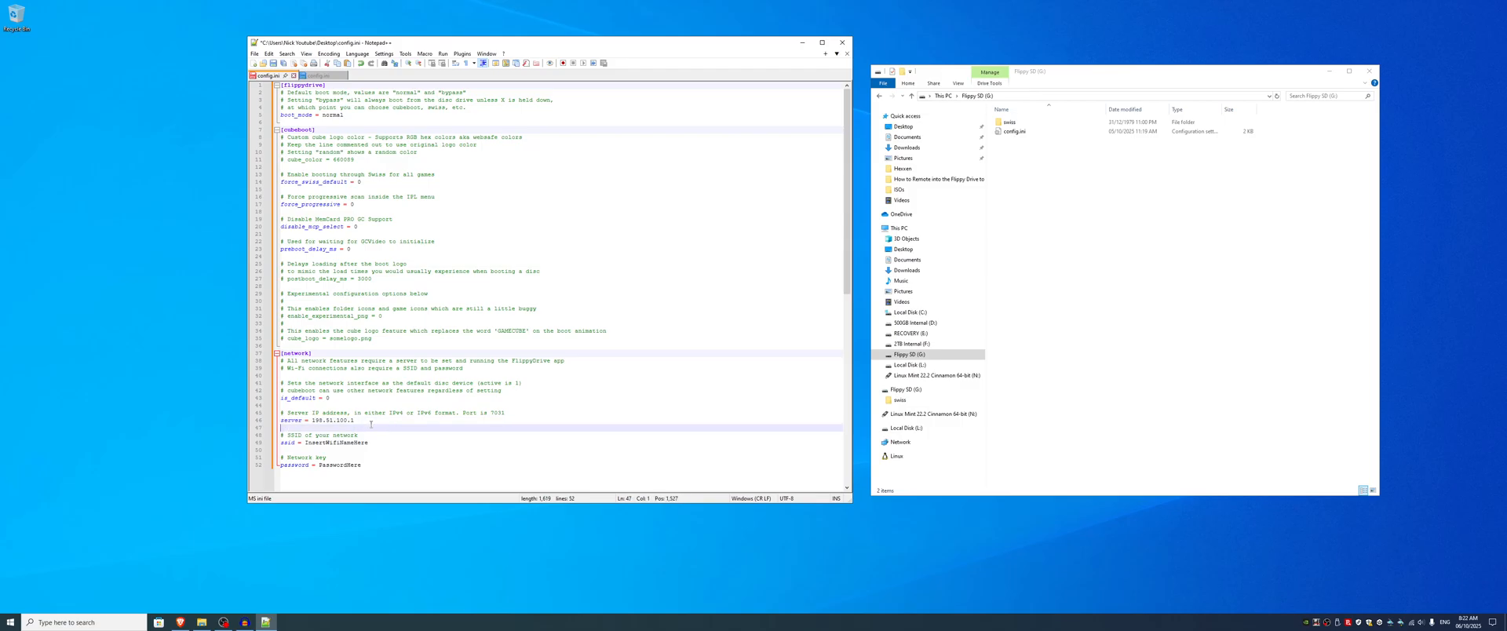
click(370, 421)
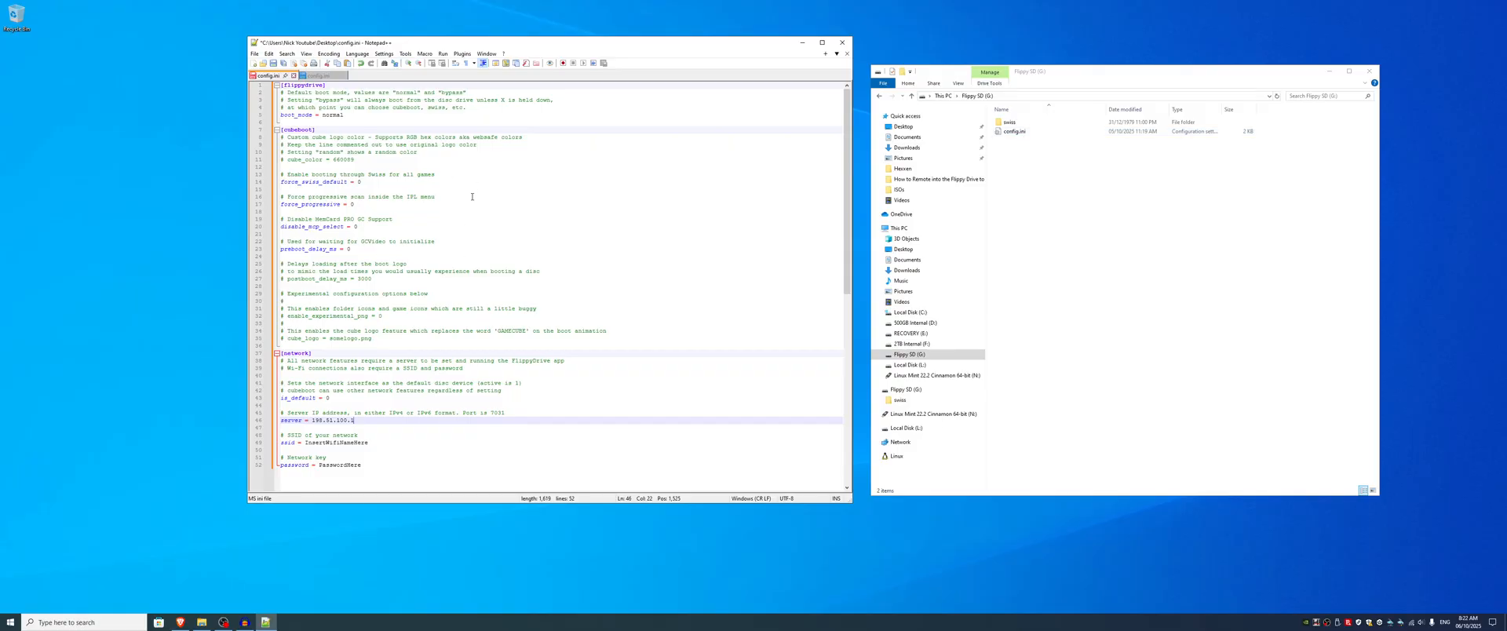
Step: Switch back to Brave and open the FlippyDrive assets GitHub releases from the GUI Application docs, locating the 1.4.6 release's assets
click(802, 43)
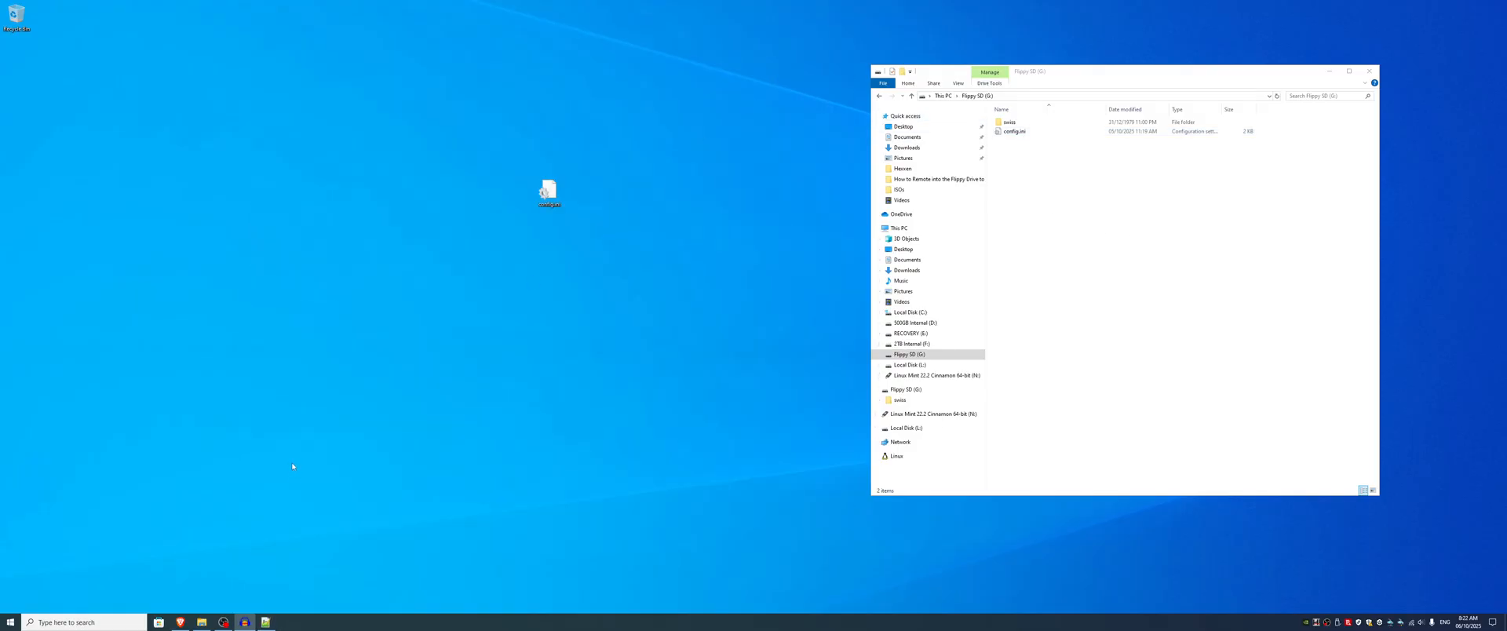
click(177, 623)
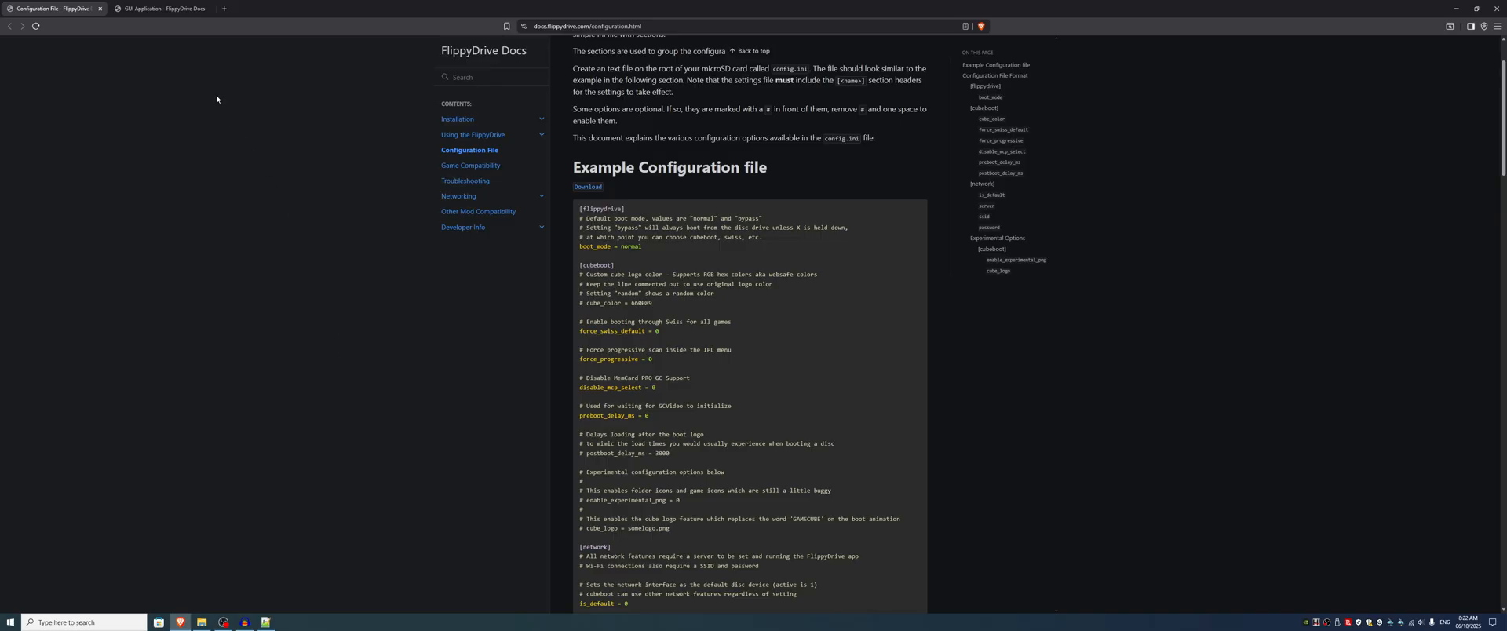
click(175, 8)
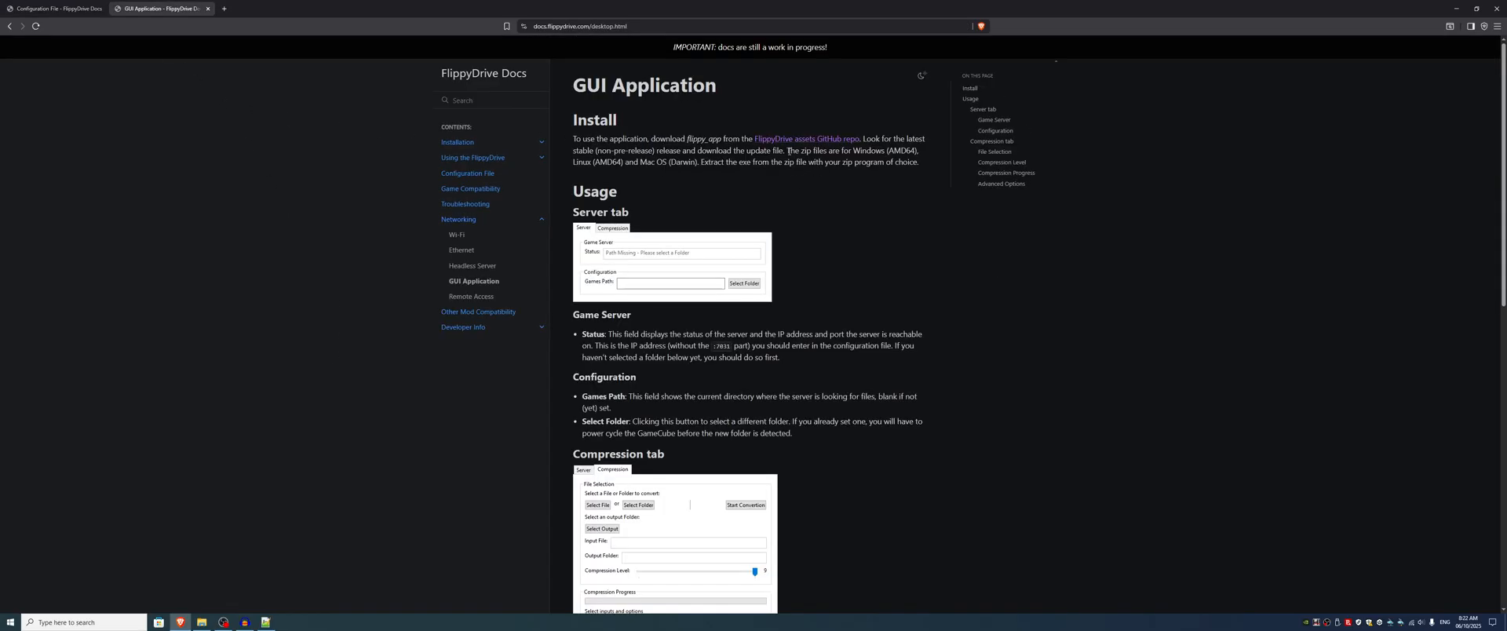
drag(686, 139, 722, 141)
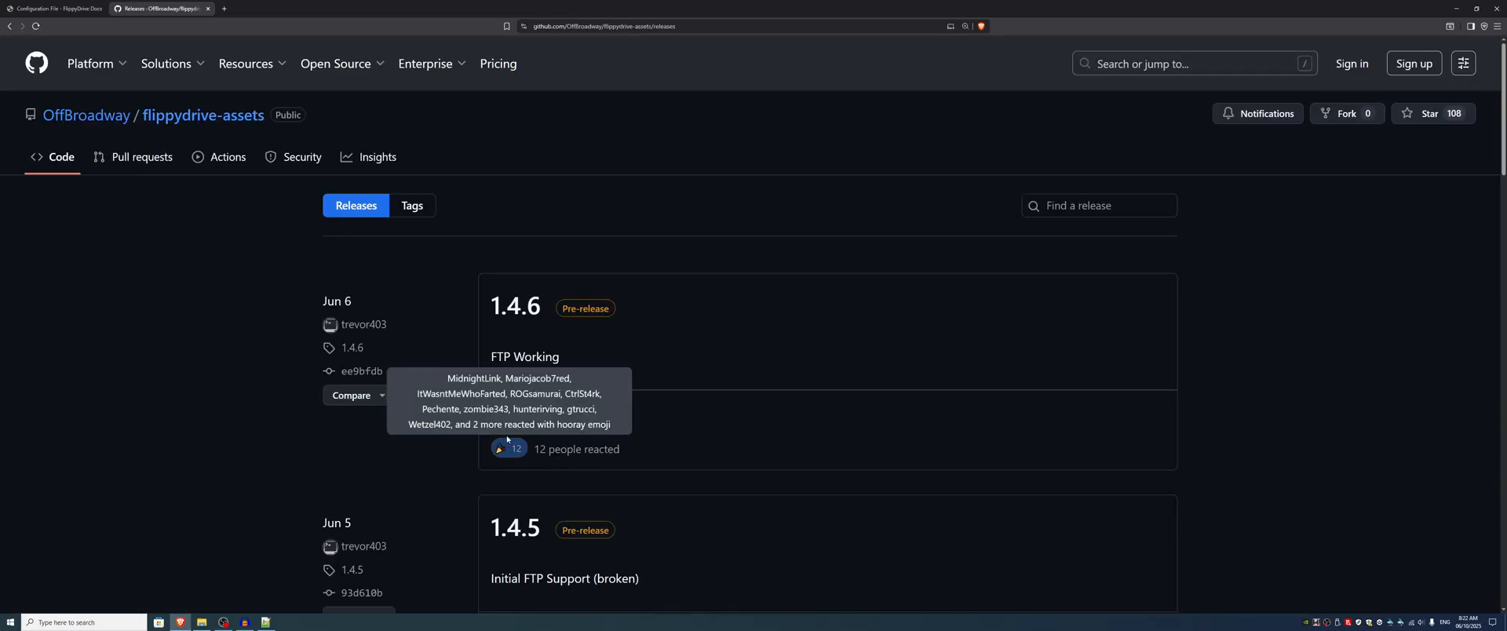
scroll(590, 198, down, 1)
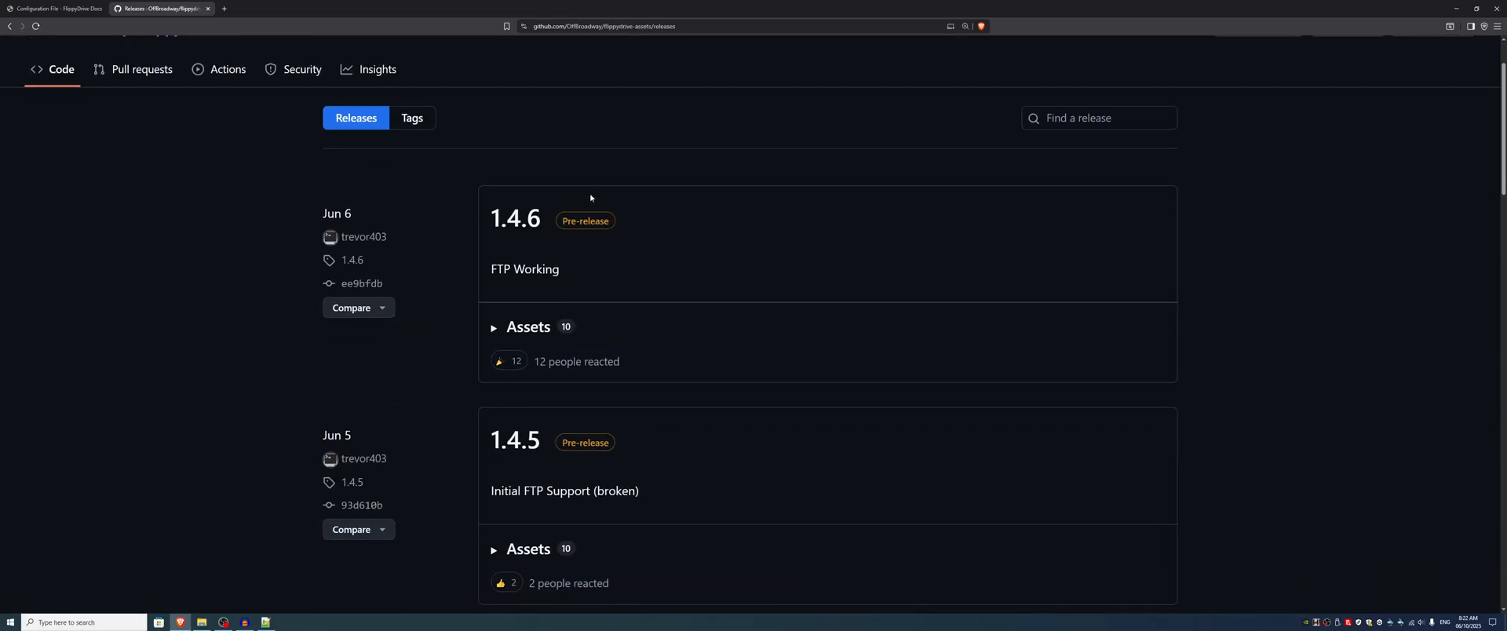
Step: Download flippy_app_1.4.6_windows_amd64.exe.zip from the 1.4.6 release's assets and save it to the Desktop
click(518, 328)
scroll(418, 347, down, 1)
scroll(432, 343, down, 1)
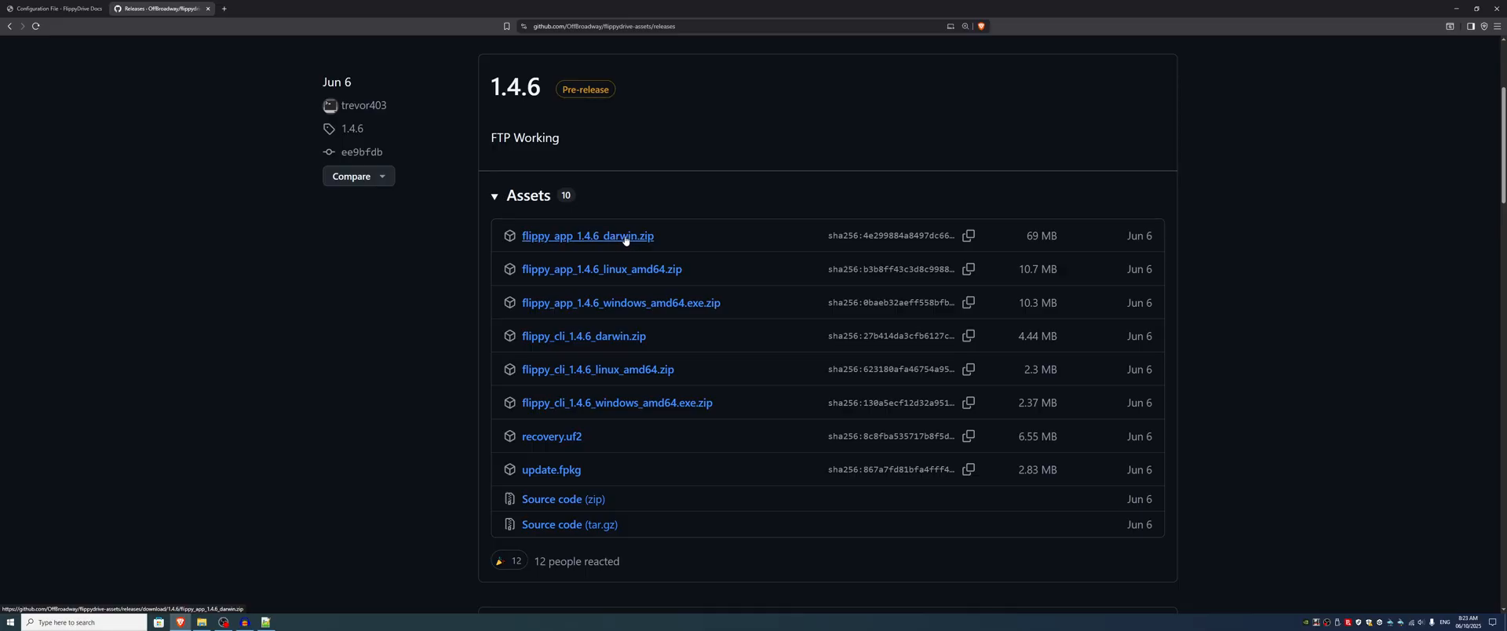
click(616, 304)
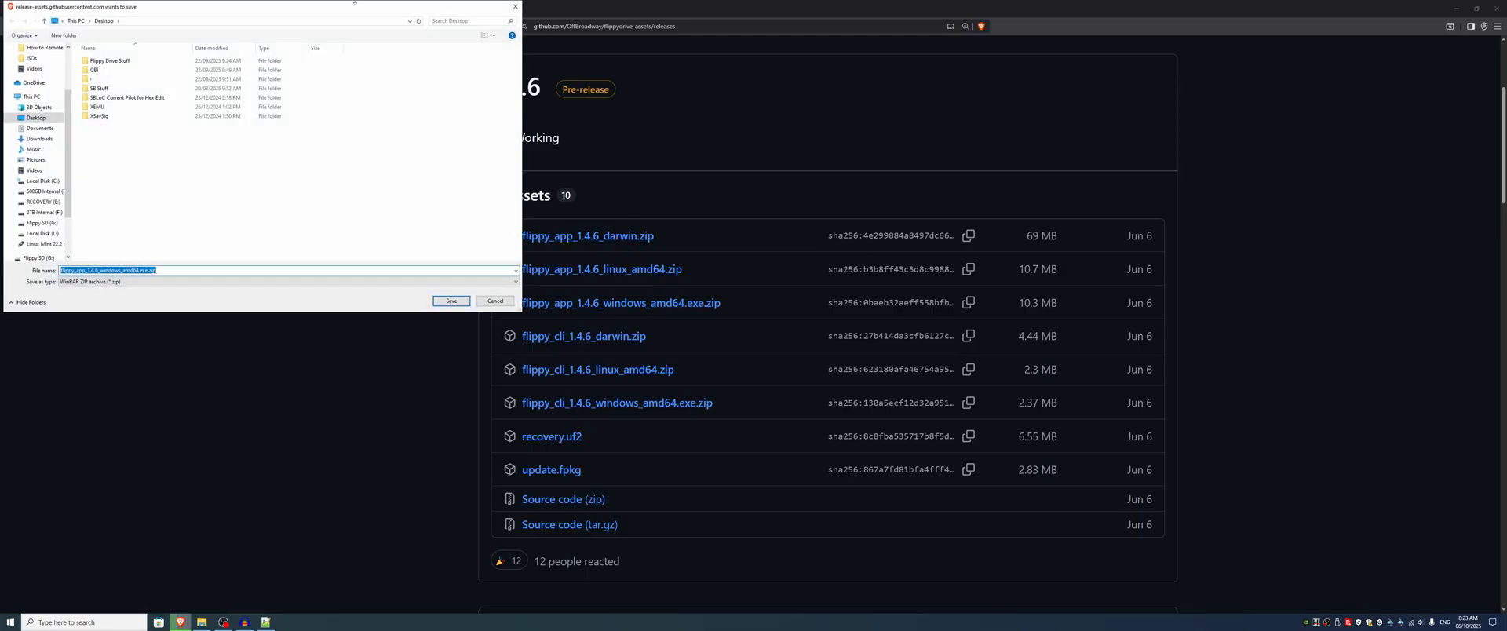
drag(355, 8, 439, 83)
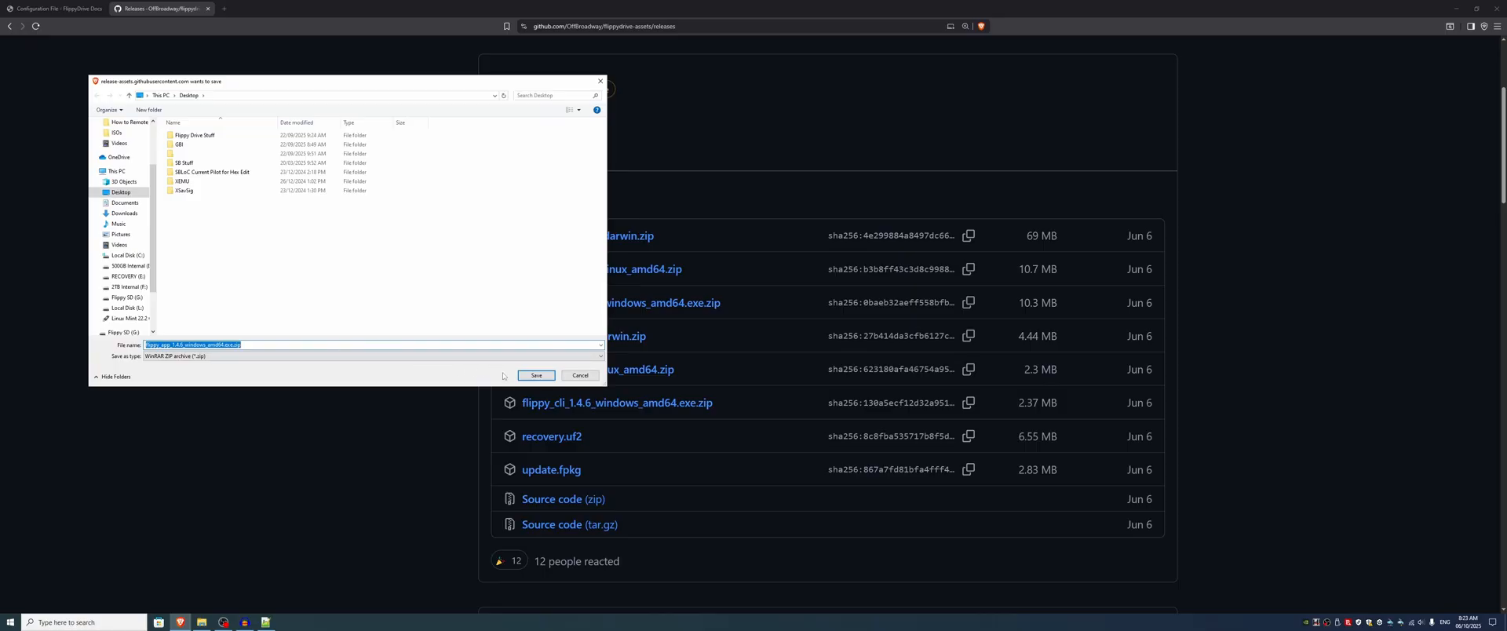
click(535, 376)
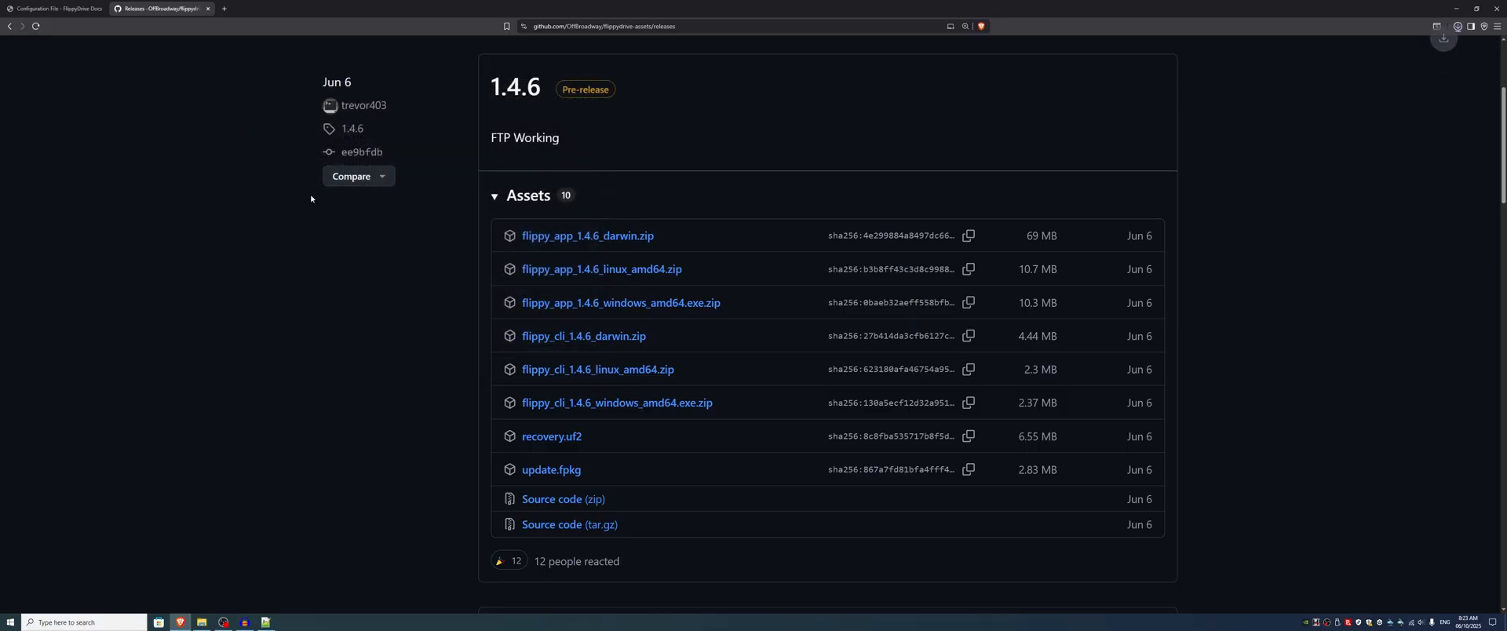
Step: Extract the downloaded flippy_app_1.4.6_windows_amd64.exe.zip on the desktop into its own folder and place that folder beside the archive
click(1454, 9)
drag(17, 60, 411, 227)
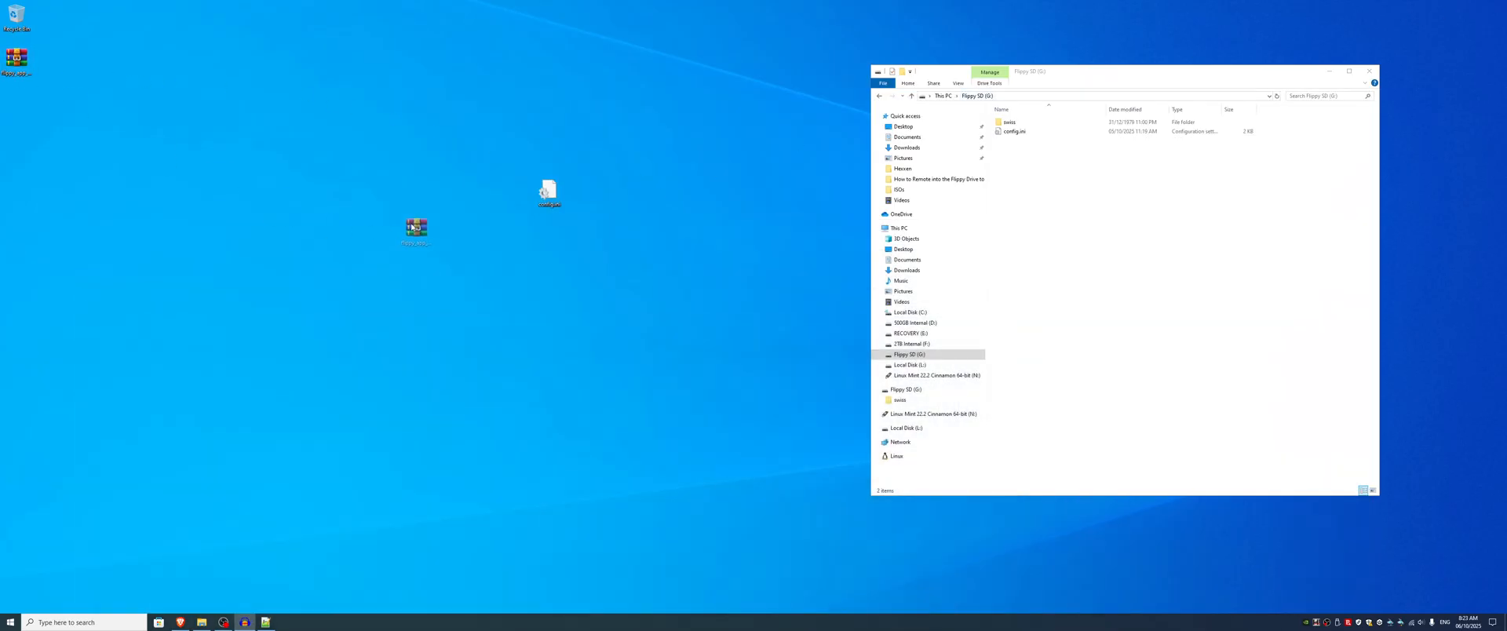
right_click(405, 237)
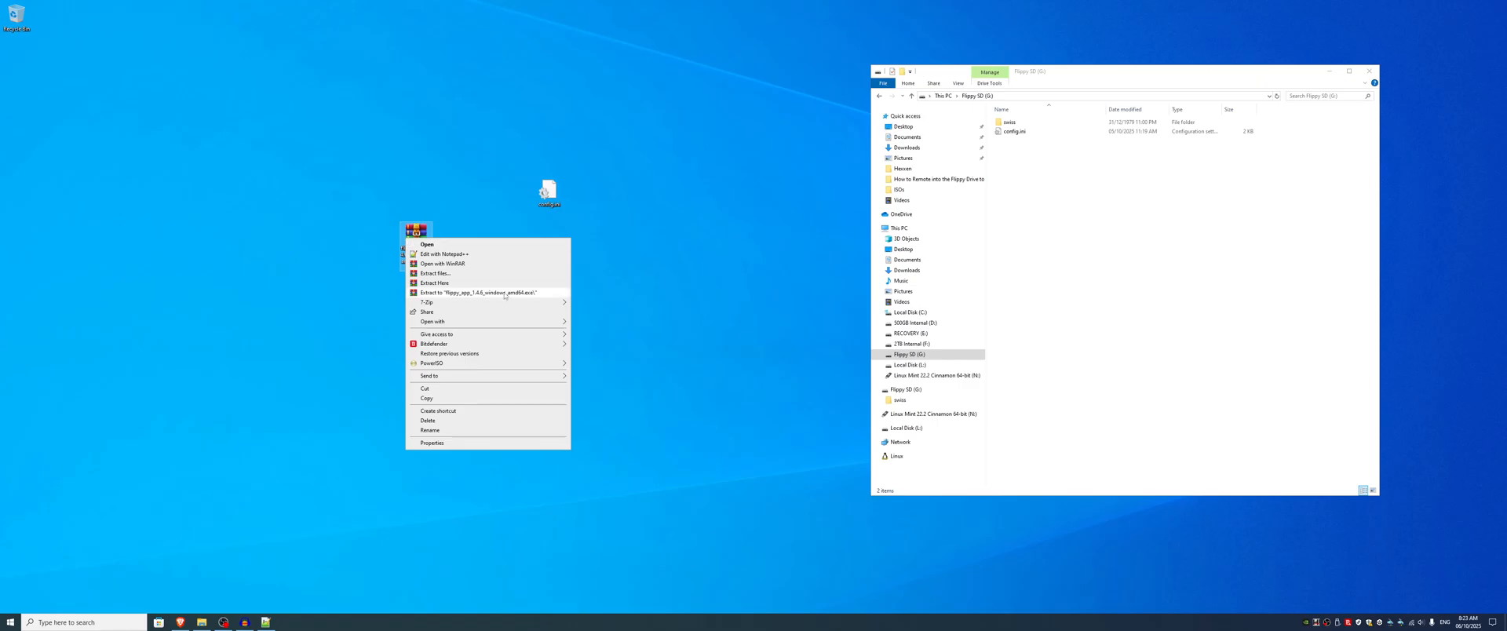
click(512, 294)
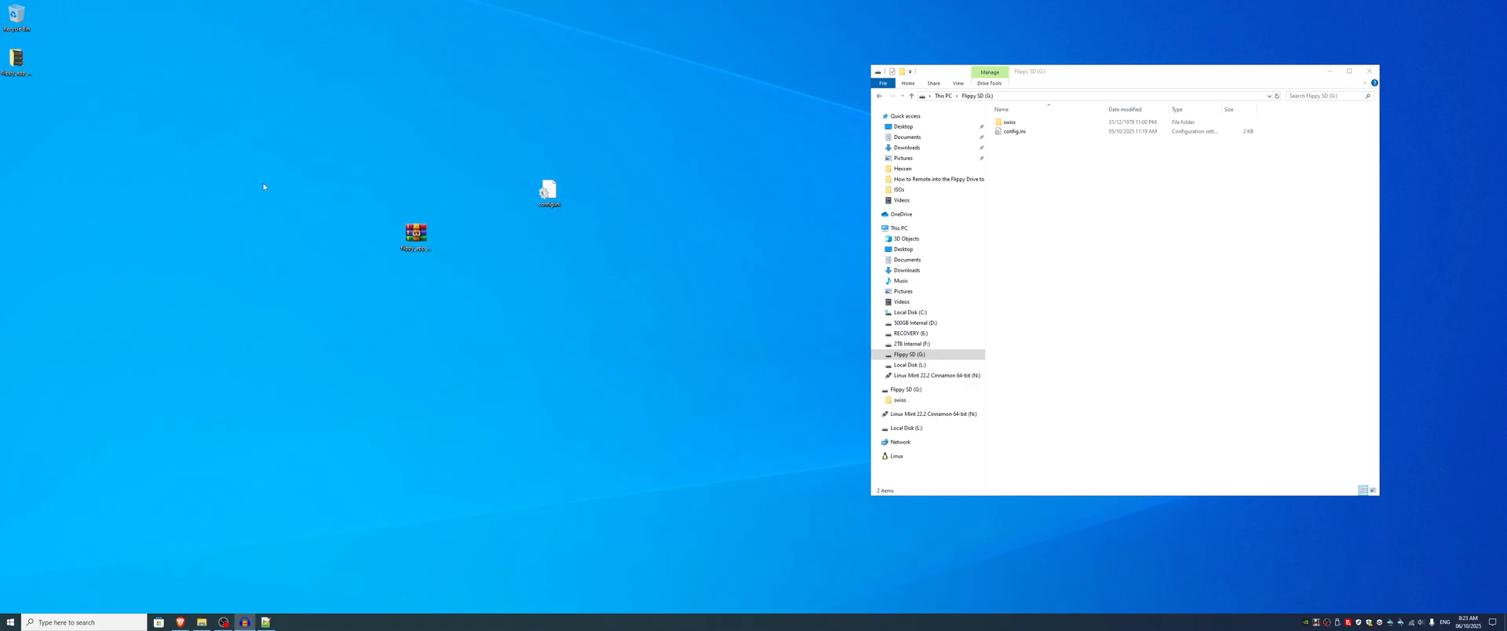
drag(17, 59, 454, 237)
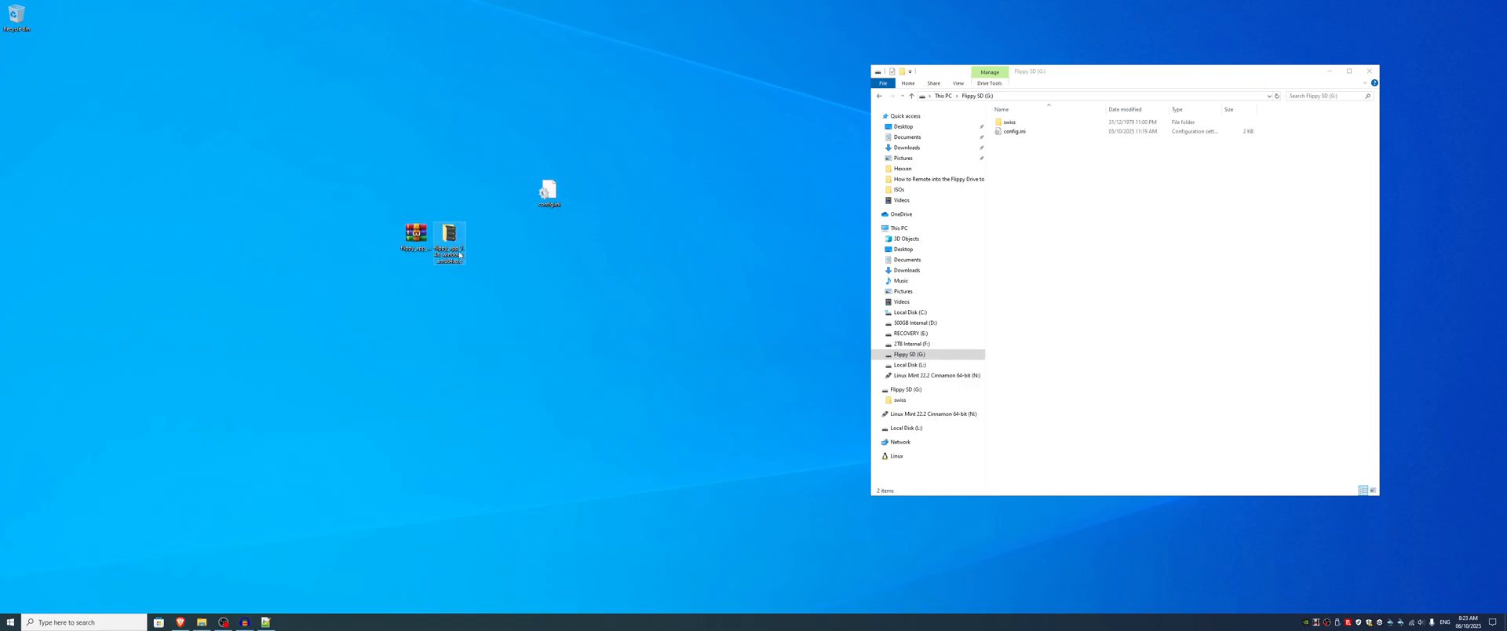
Step: Open the extracted app folder and create a new folder named Games in it
double_click(444, 238)
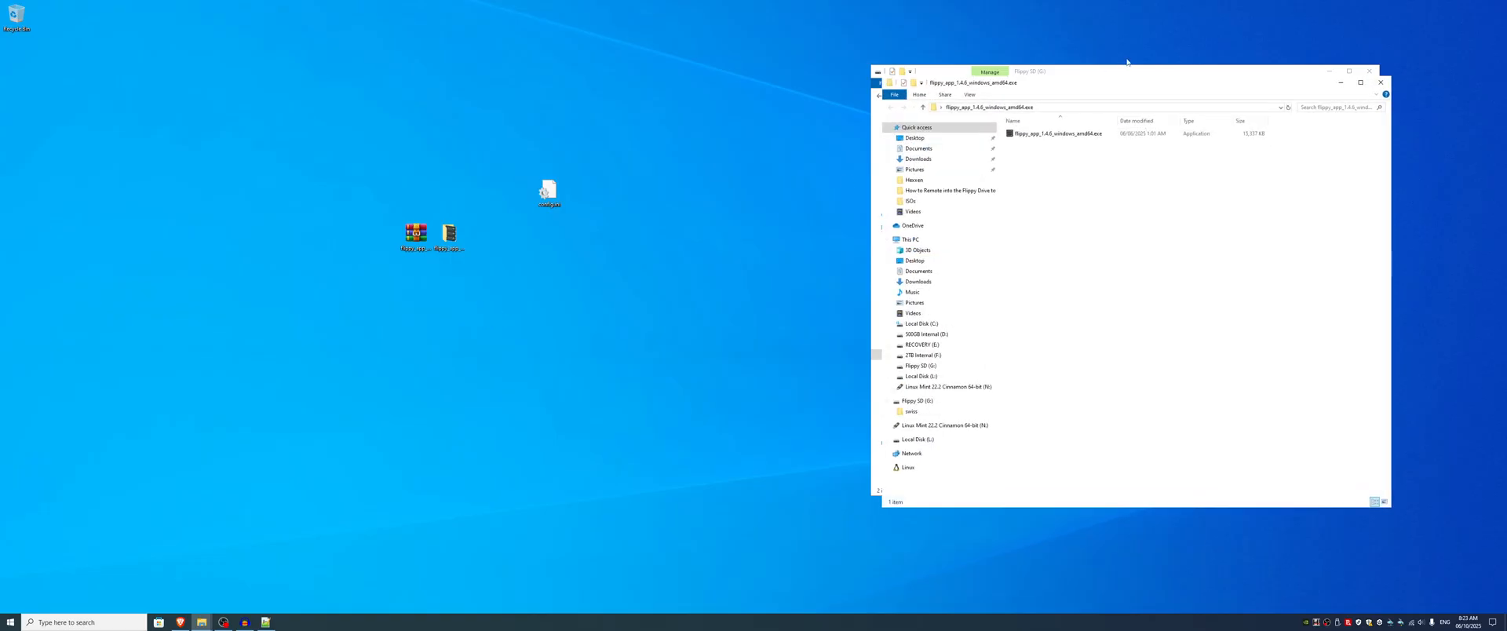
drag(1128, 88, 581, 74)
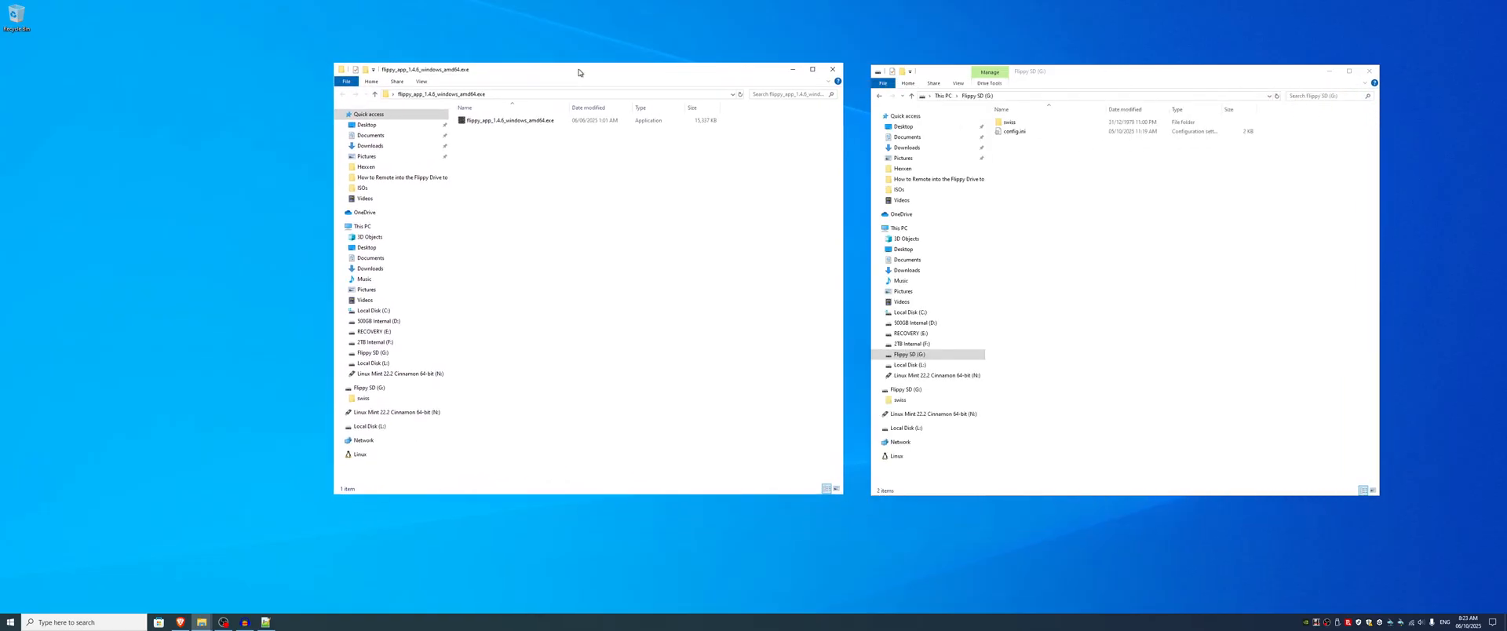
right_click(492, 137)
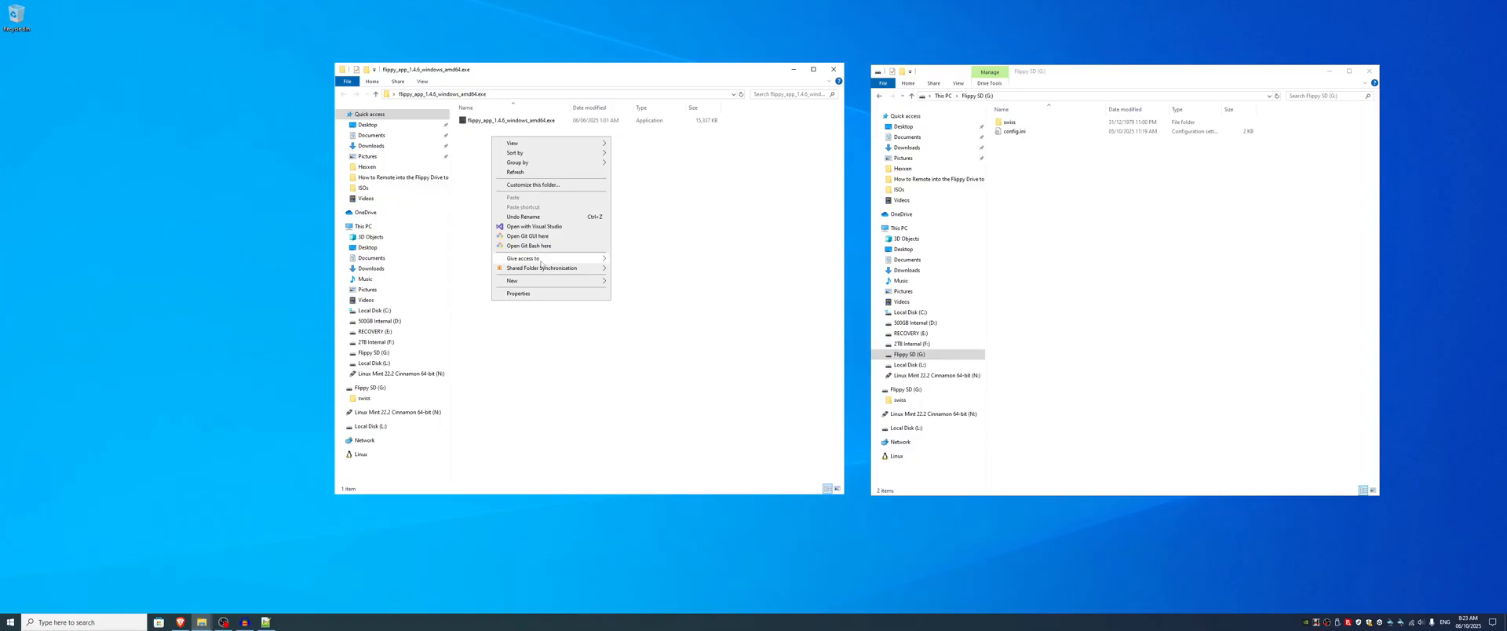
mouse_move(561, 283)
click(673, 281)
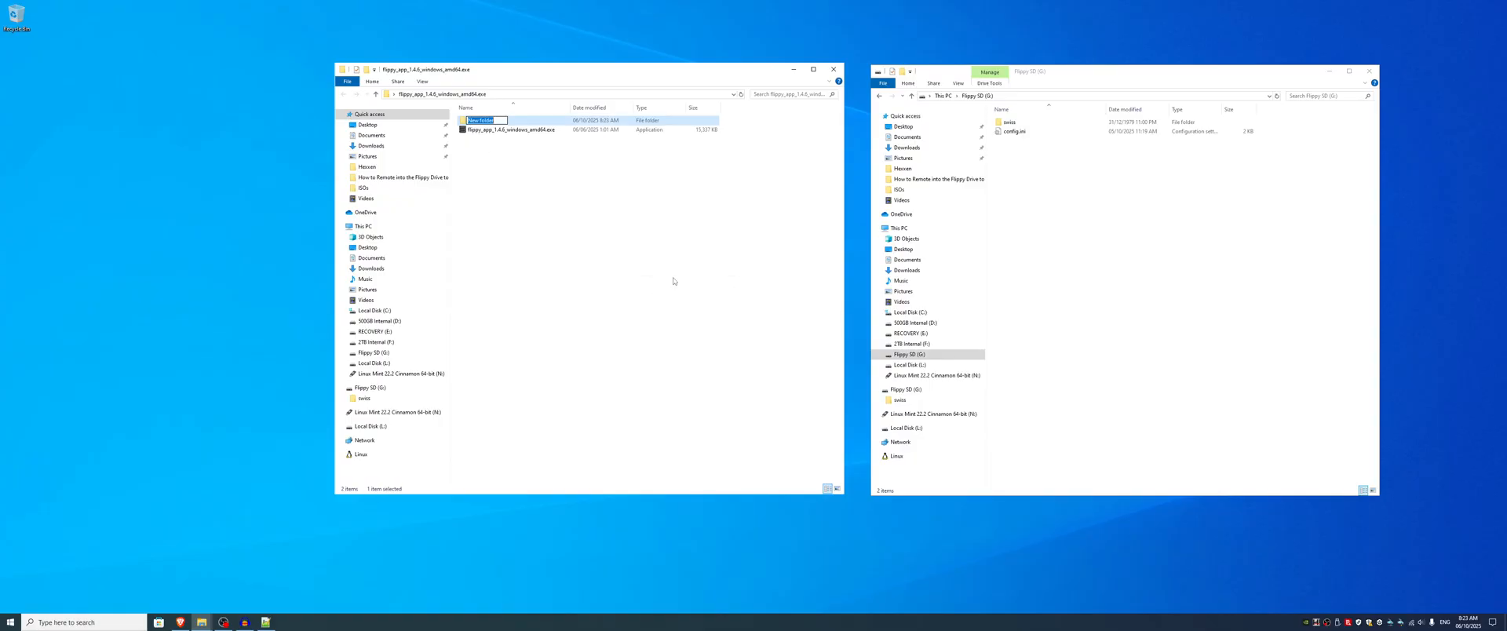
text(Games)
click(673, 281)
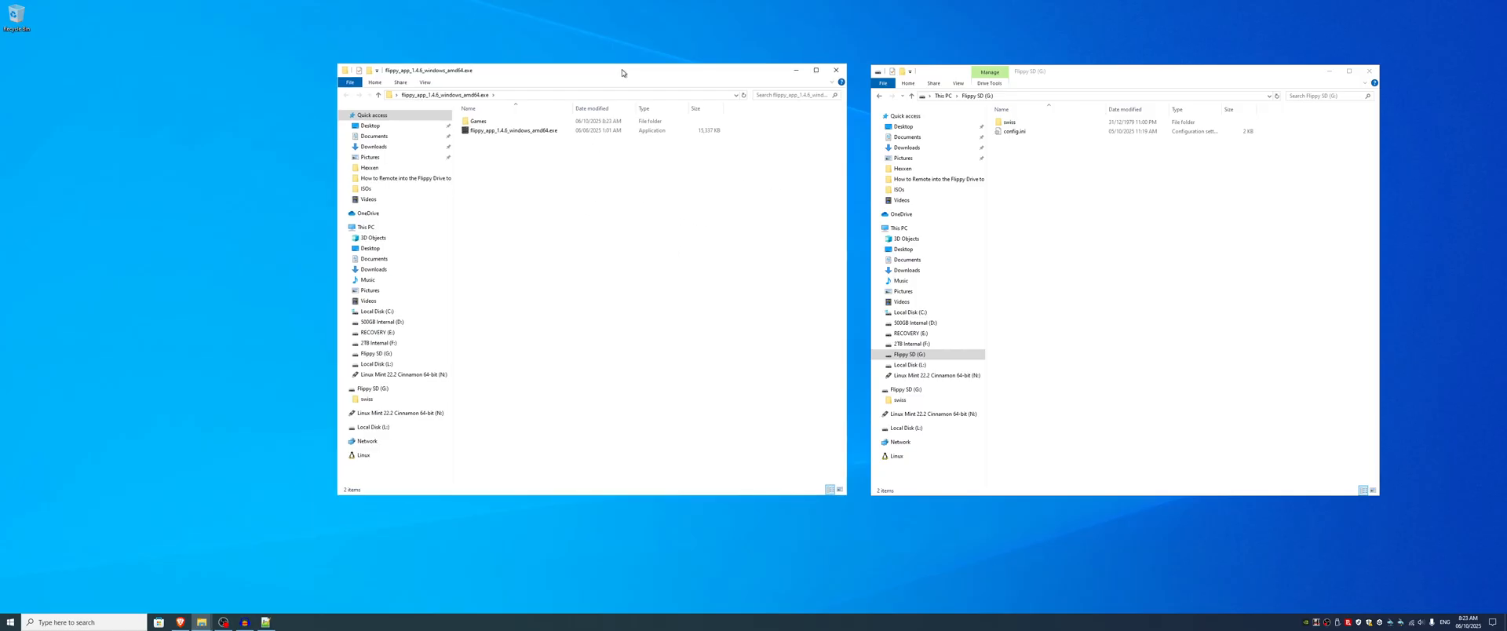
Step: Launch flippy_app_1.4.6_windows_amd64.exe and allow it to run past the SmartScreen block
drag(616, 66, 570, 75)
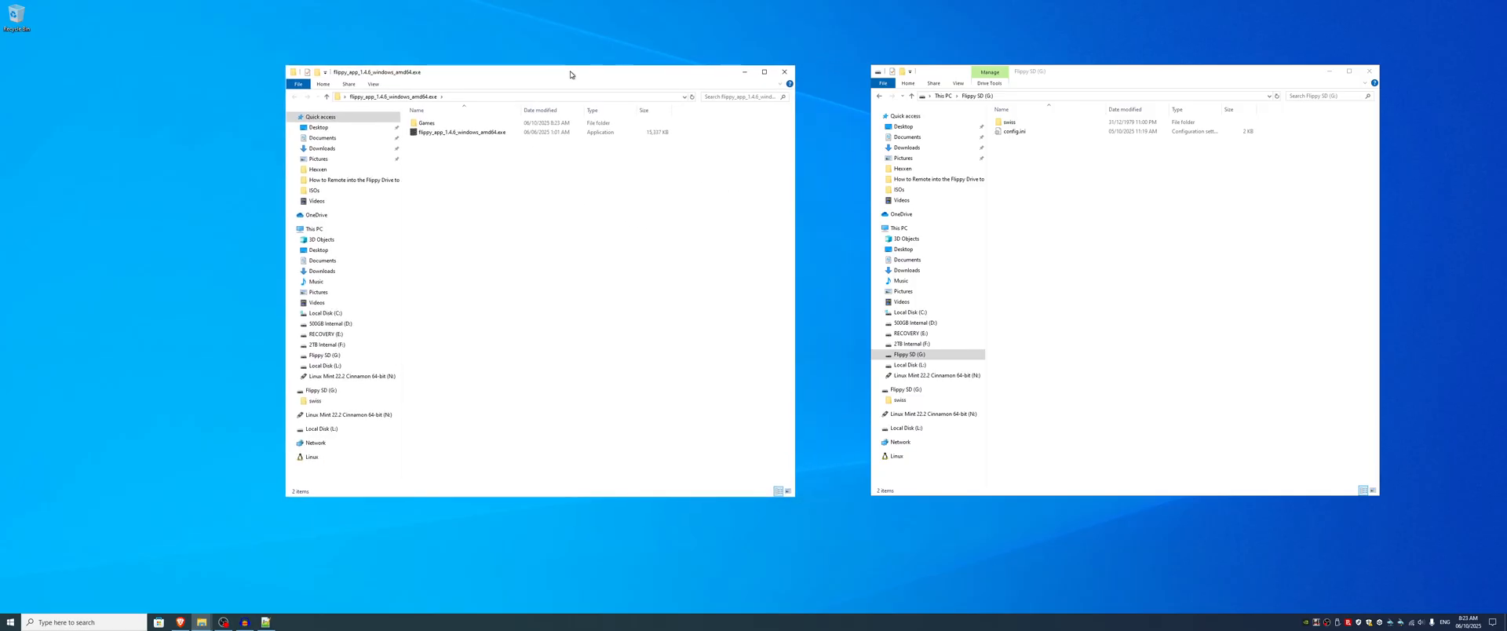
double_click(465, 133)
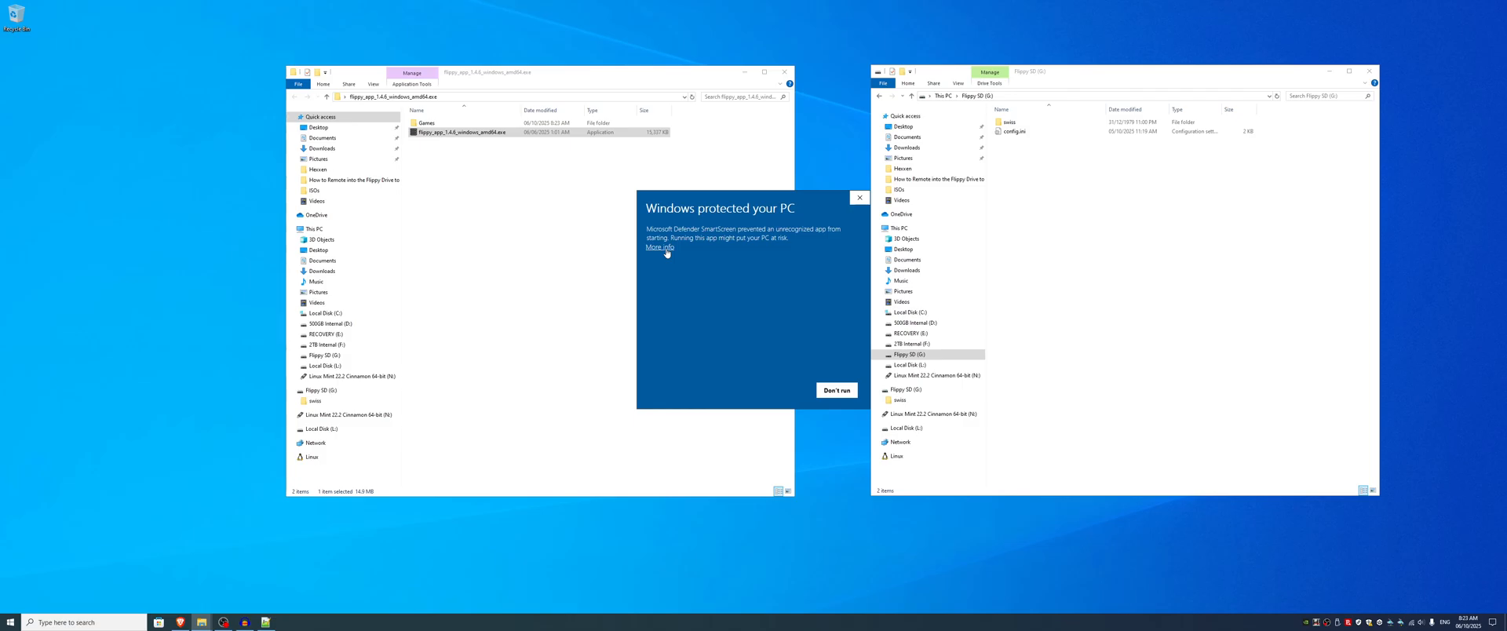
click(666, 248)
click(784, 390)
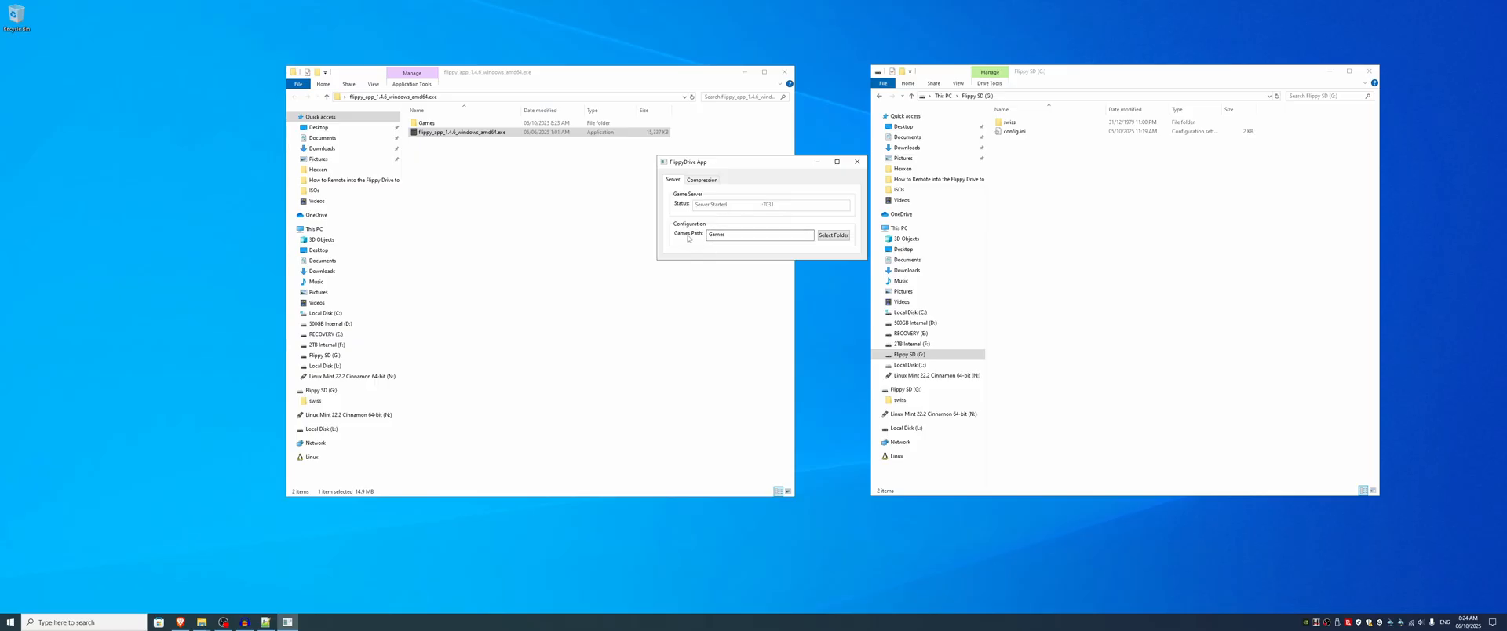
Step: Set the FlippyDrive App's games path to the Games folder inside the extracted app folder on the Desktop
click(835, 236)
click(693, 234)
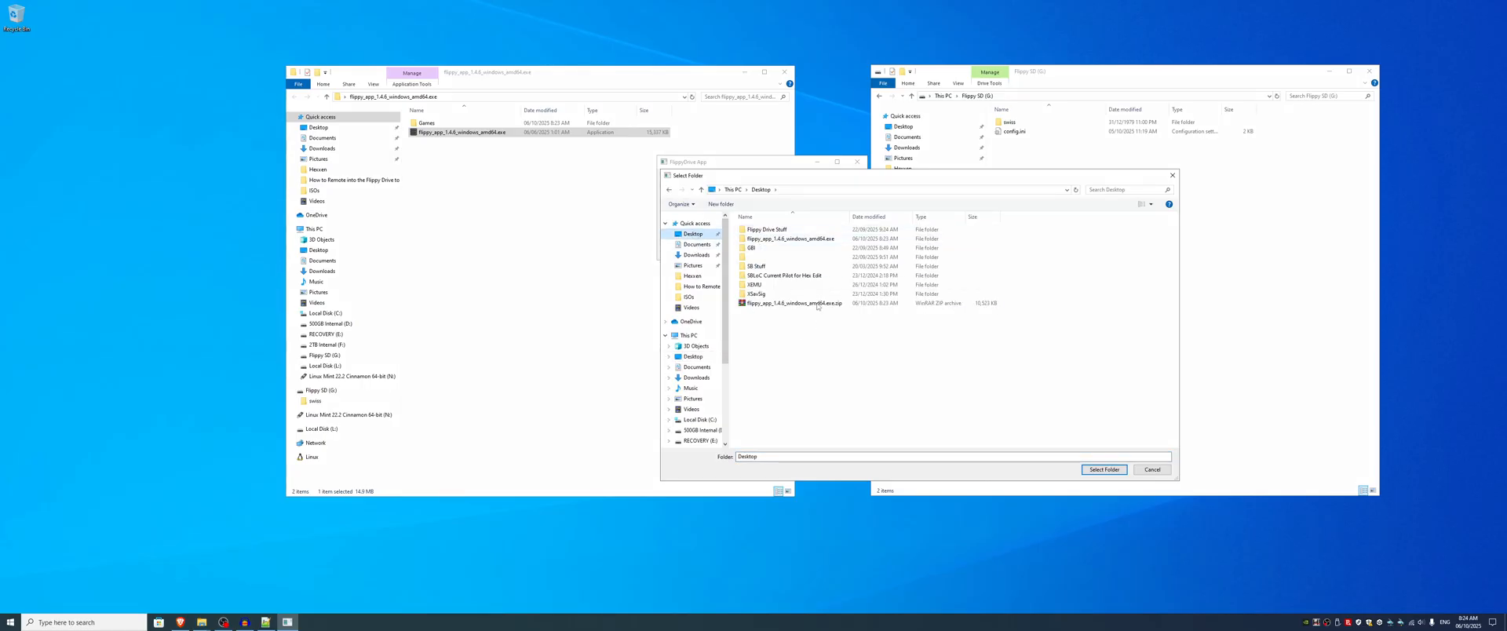
double_click(822, 240)
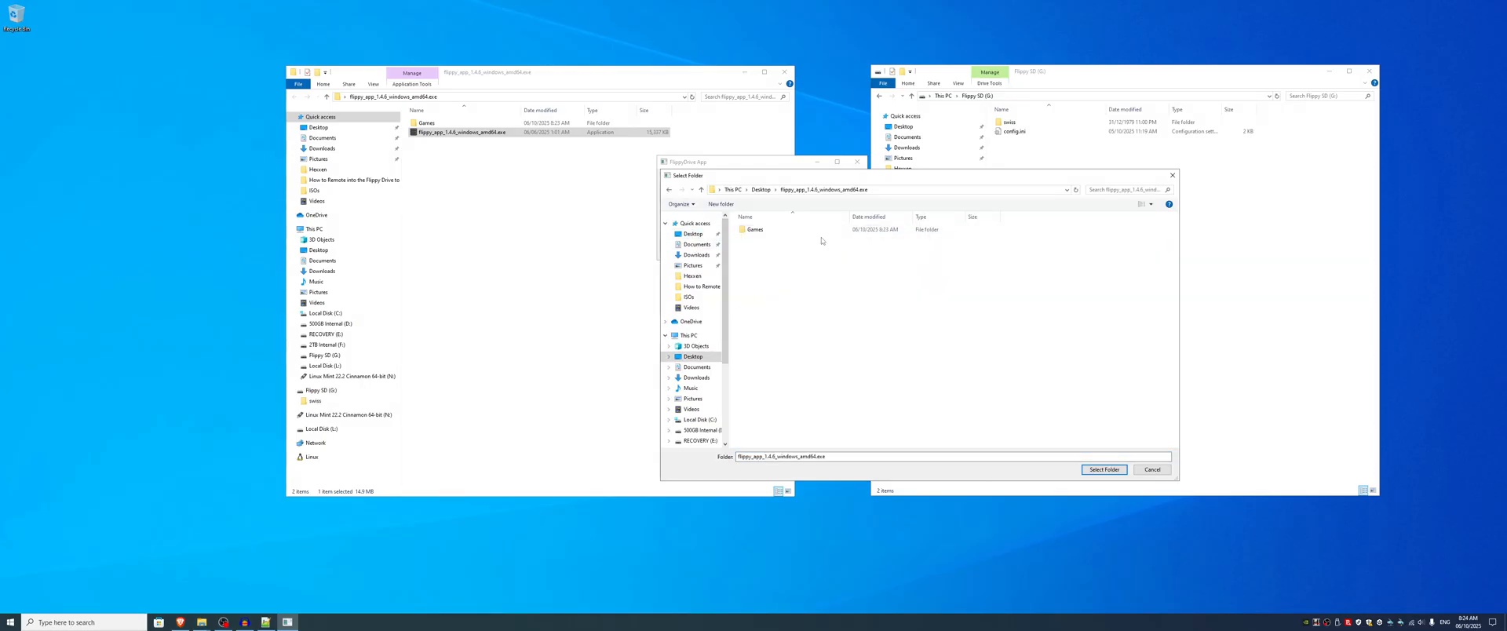
click(794, 230)
click(1103, 469)
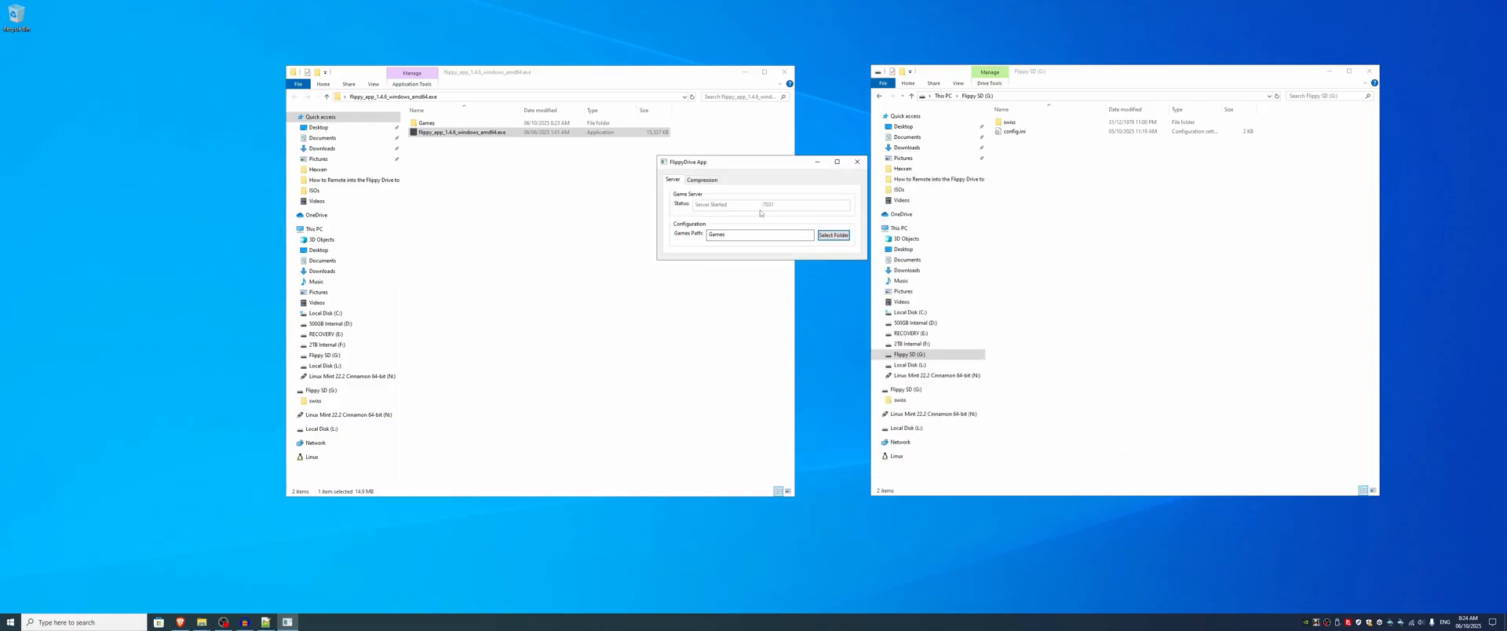
Step: Compare the server IP address and port lines in config.ini with the server status in the FlippyDrive App
drag(705, 75, 515, 74)
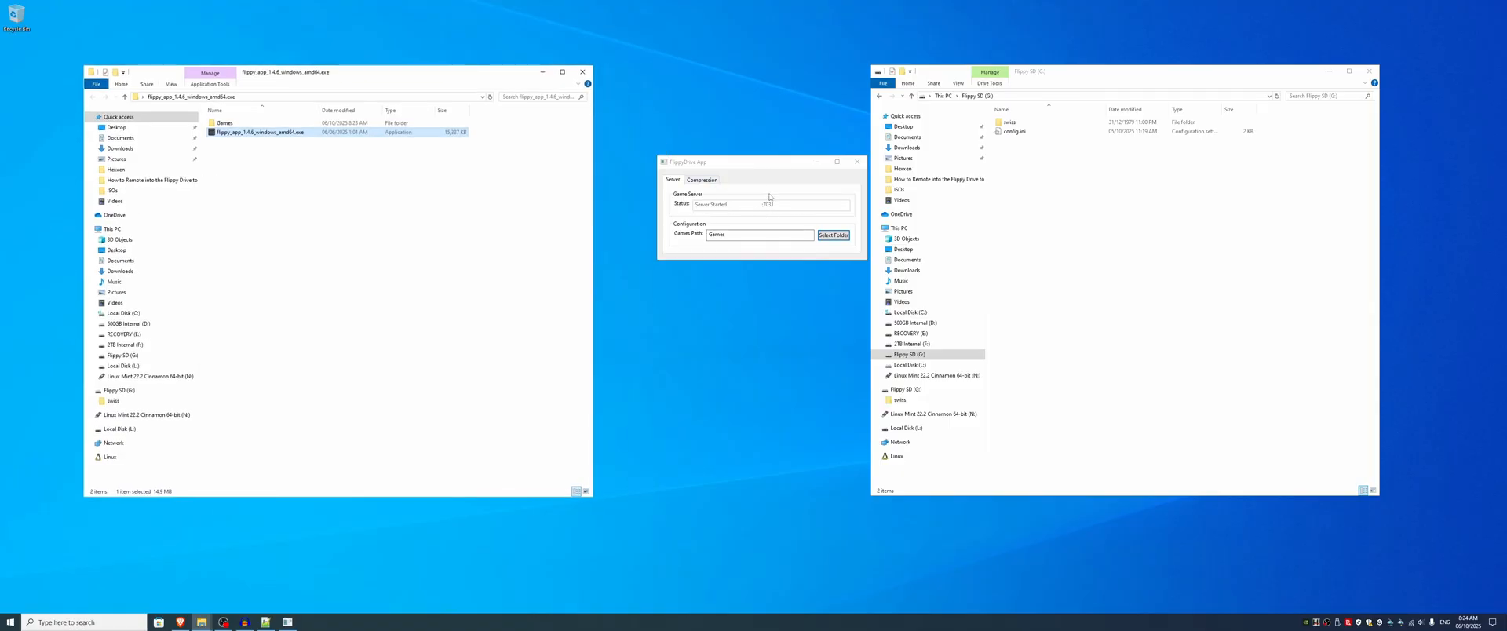
click(543, 71)
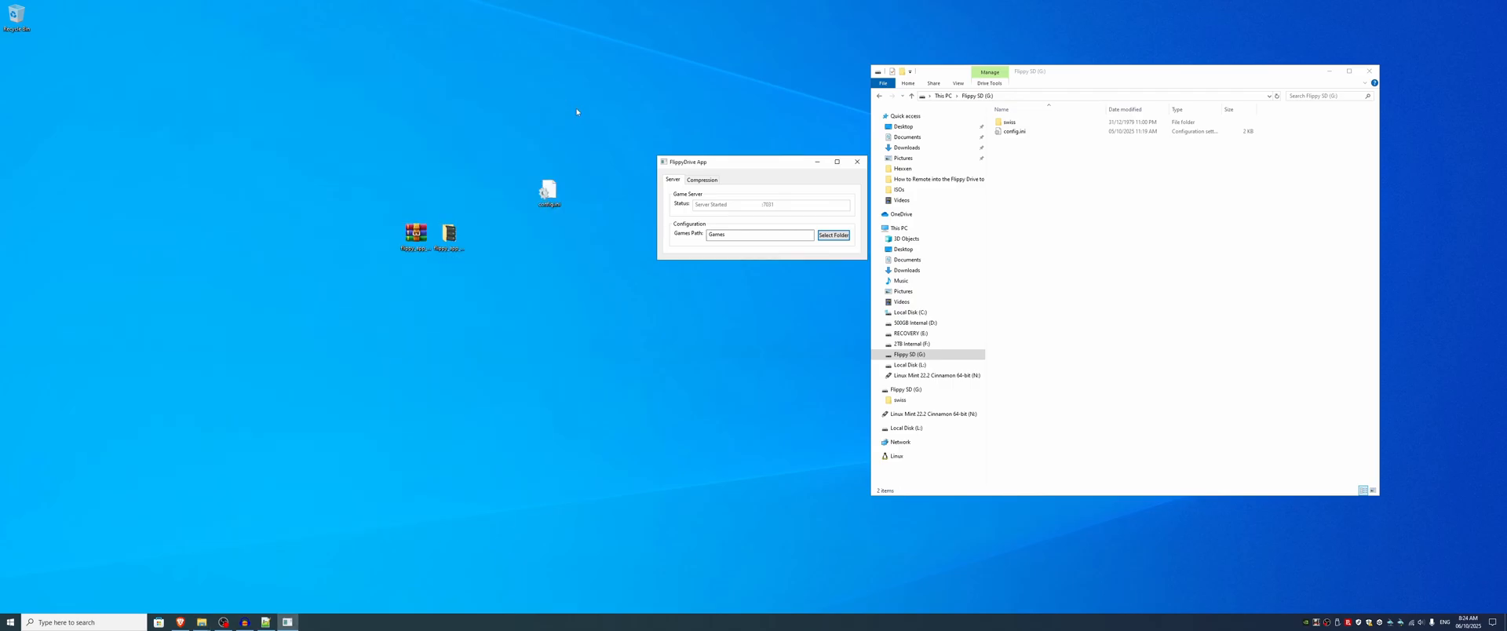
click(265, 622)
drag(354, 420, 313, 422)
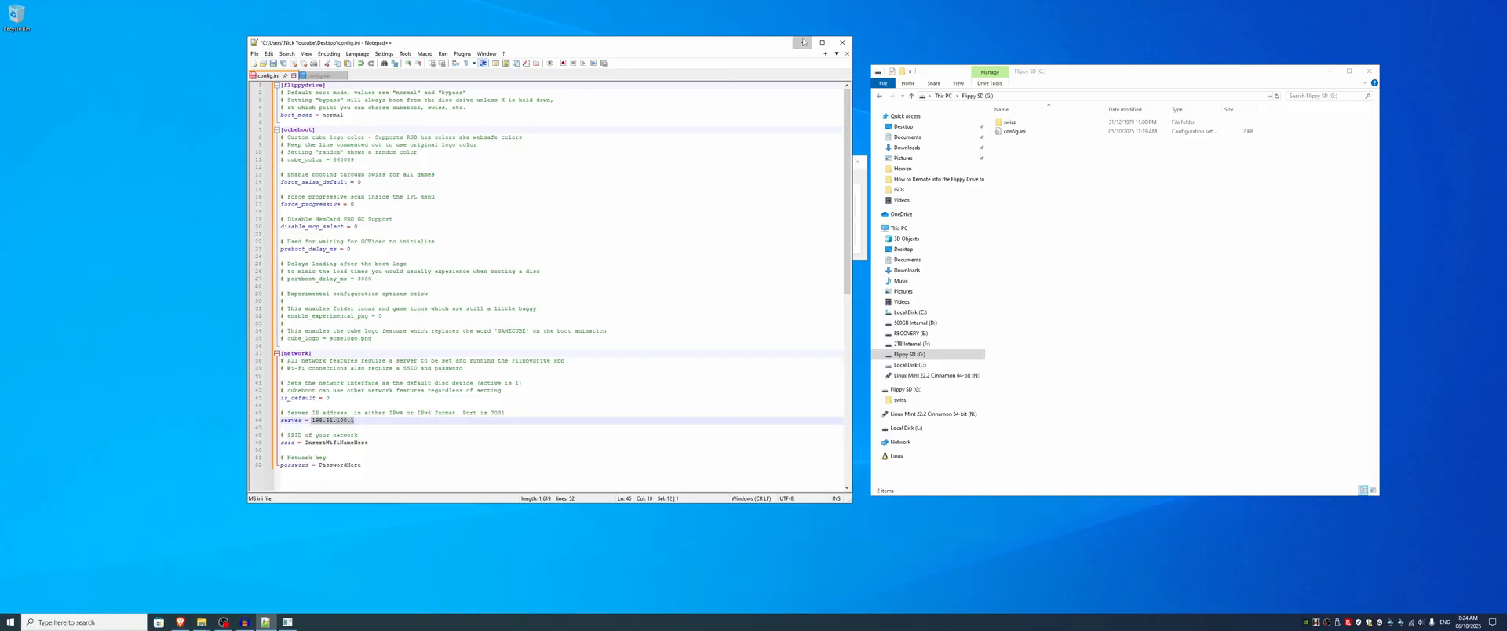
click(801, 42)
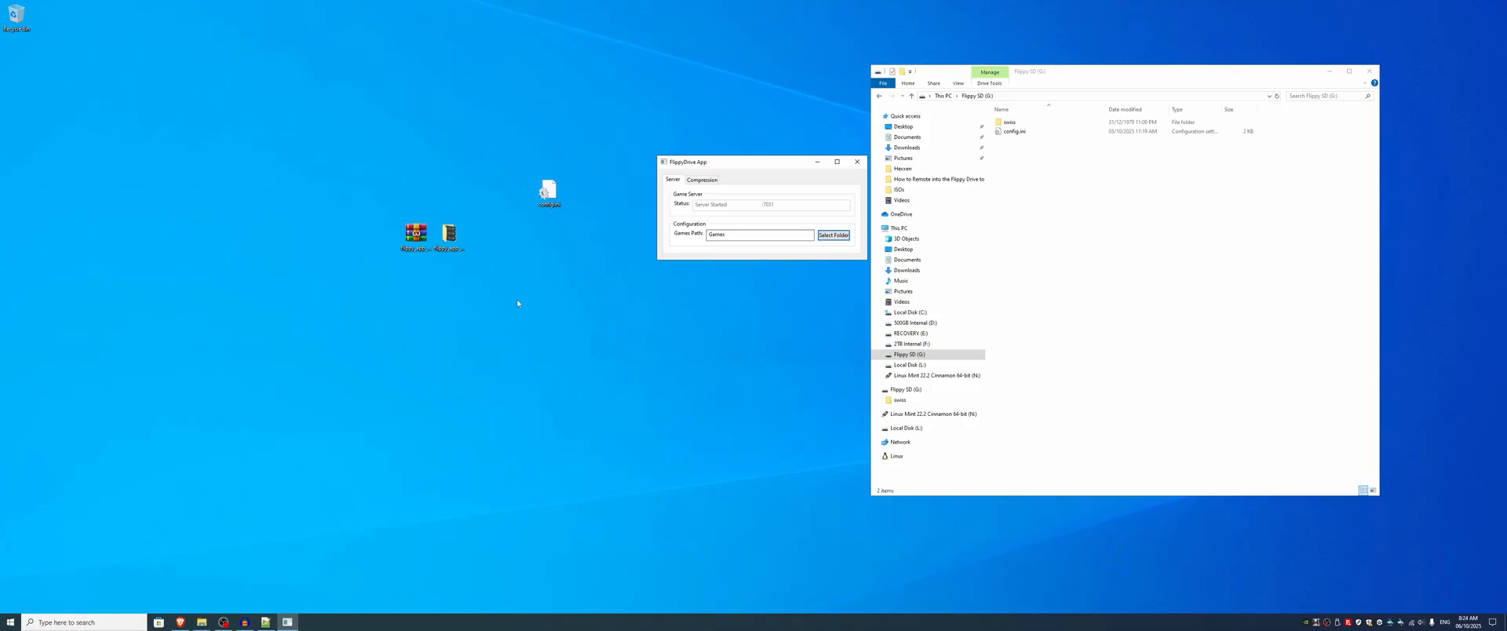
click(265, 622)
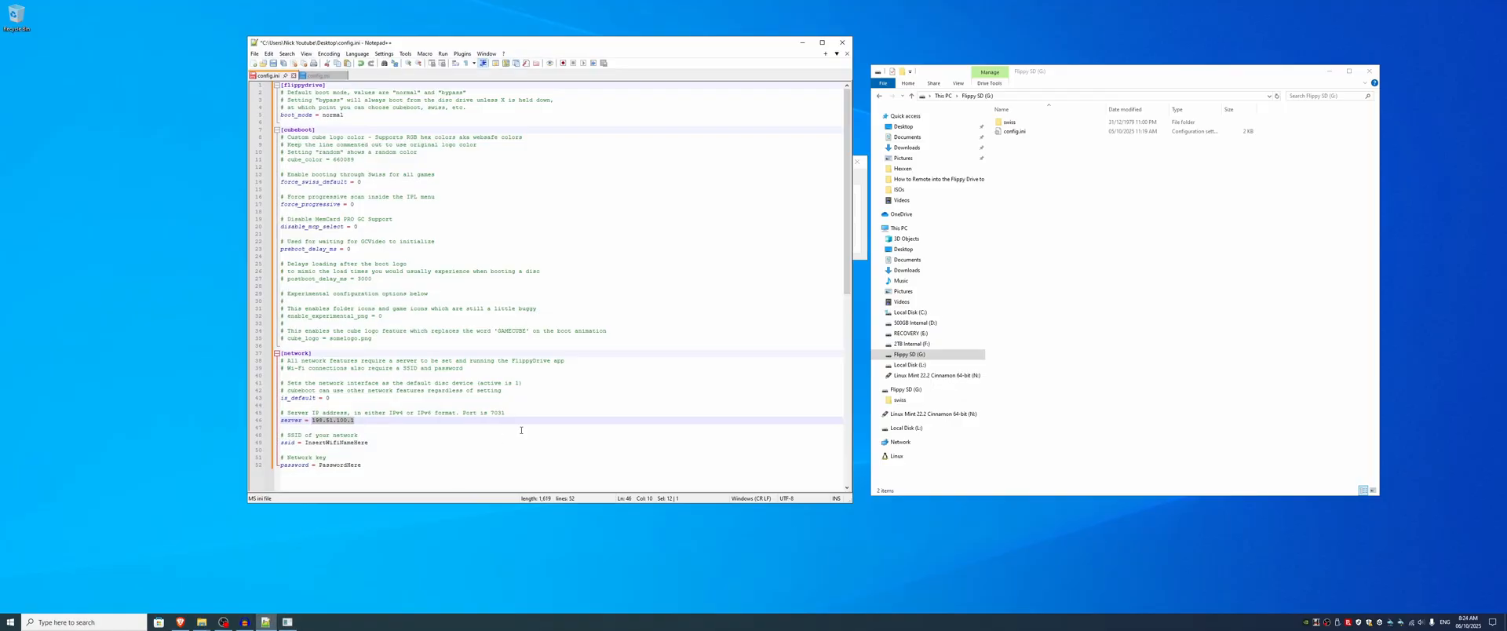
click(491, 412)
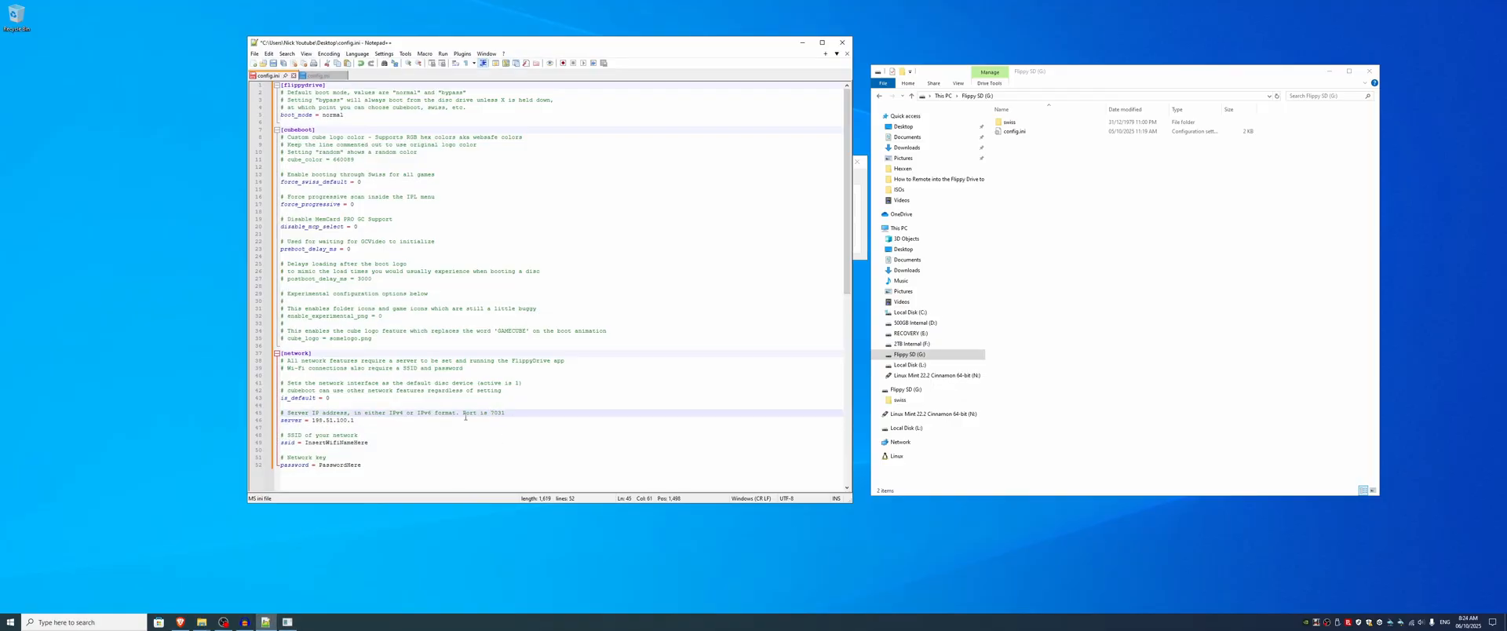
drag(464, 417, 506, 412)
click(360, 421)
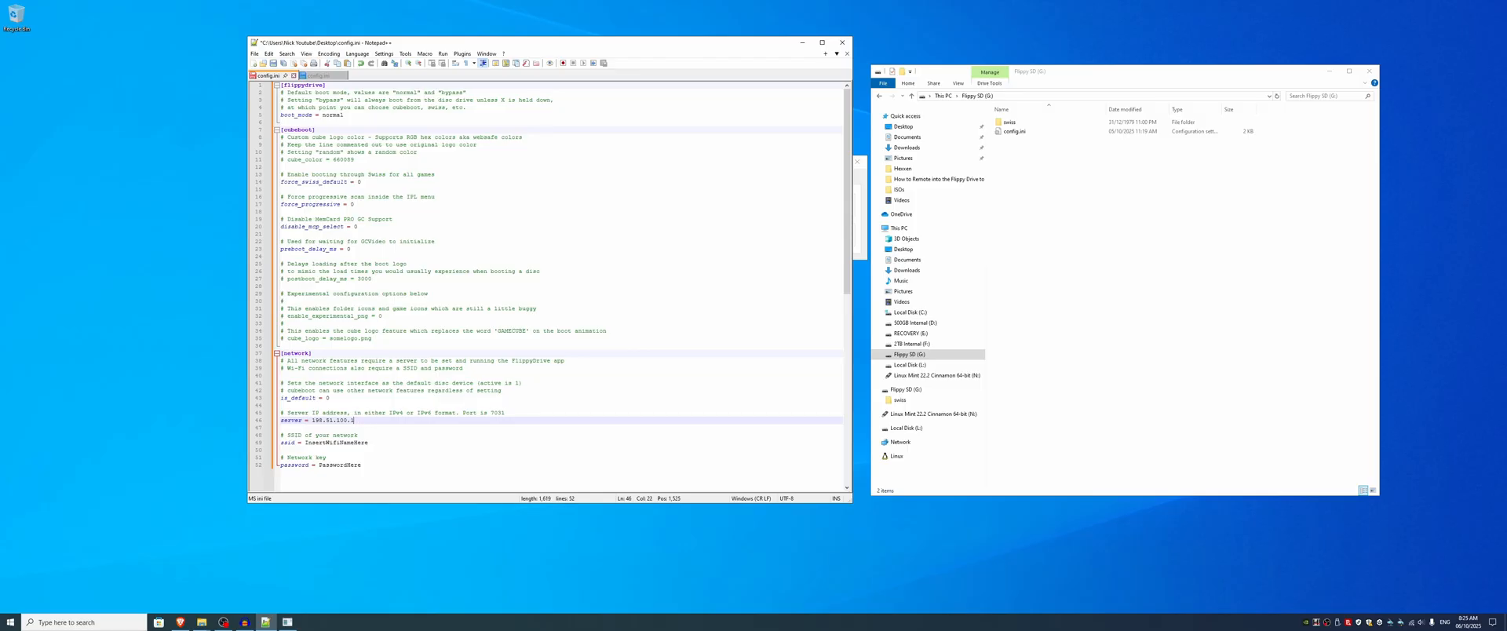
drag(355, 421, 314, 424)
click(801, 42)
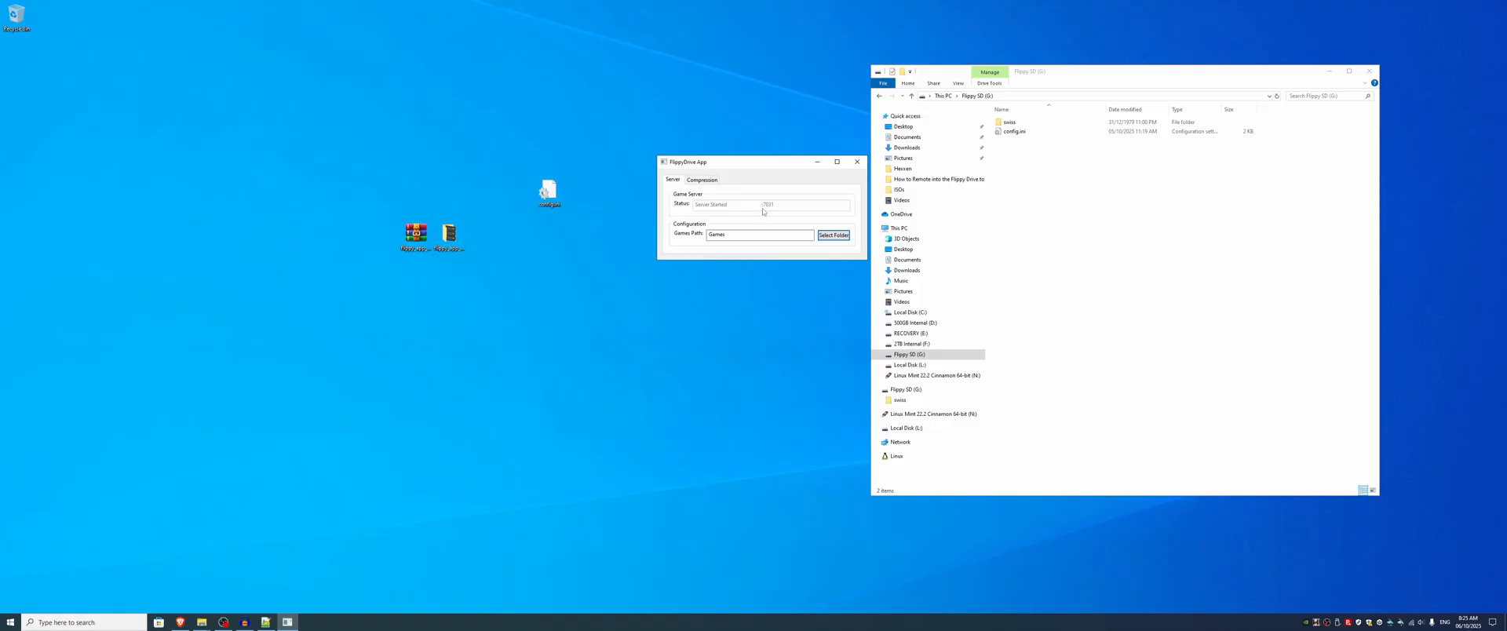
Step: Save config.ini and close Notepad++
click(265, 621)
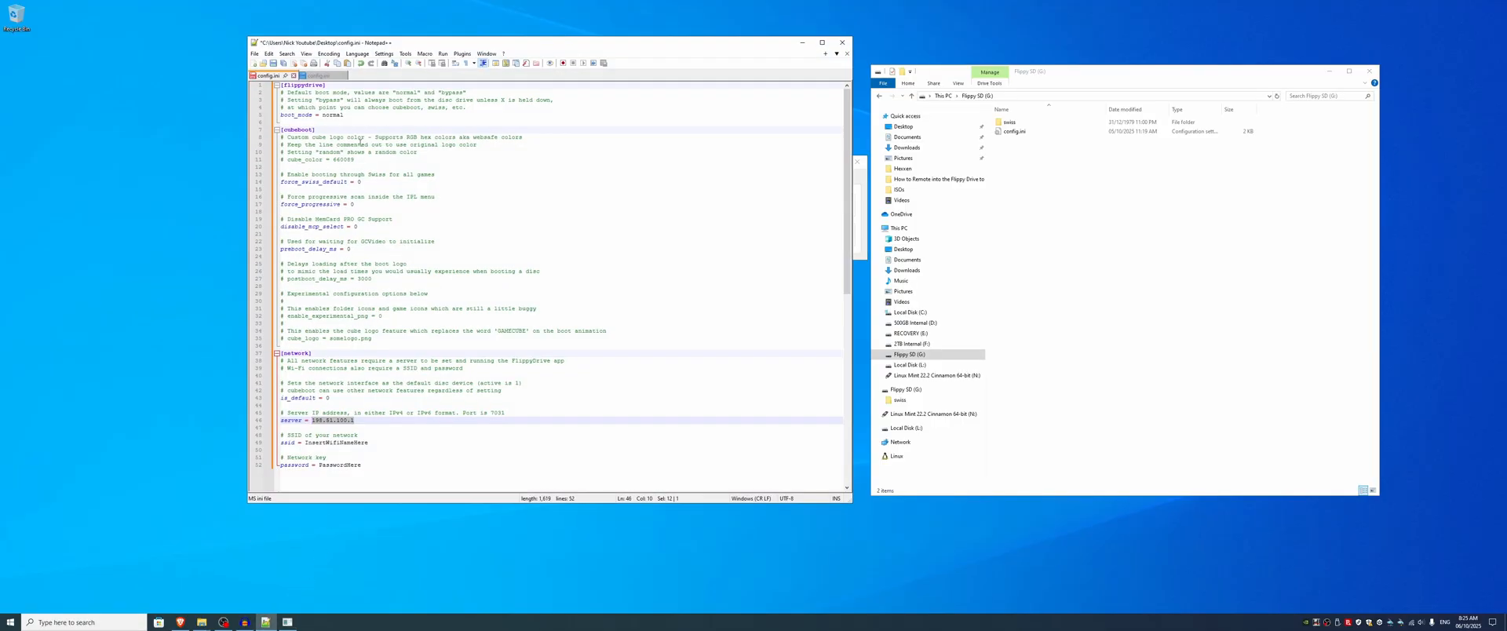
click(274, 63)
click(842, 42)
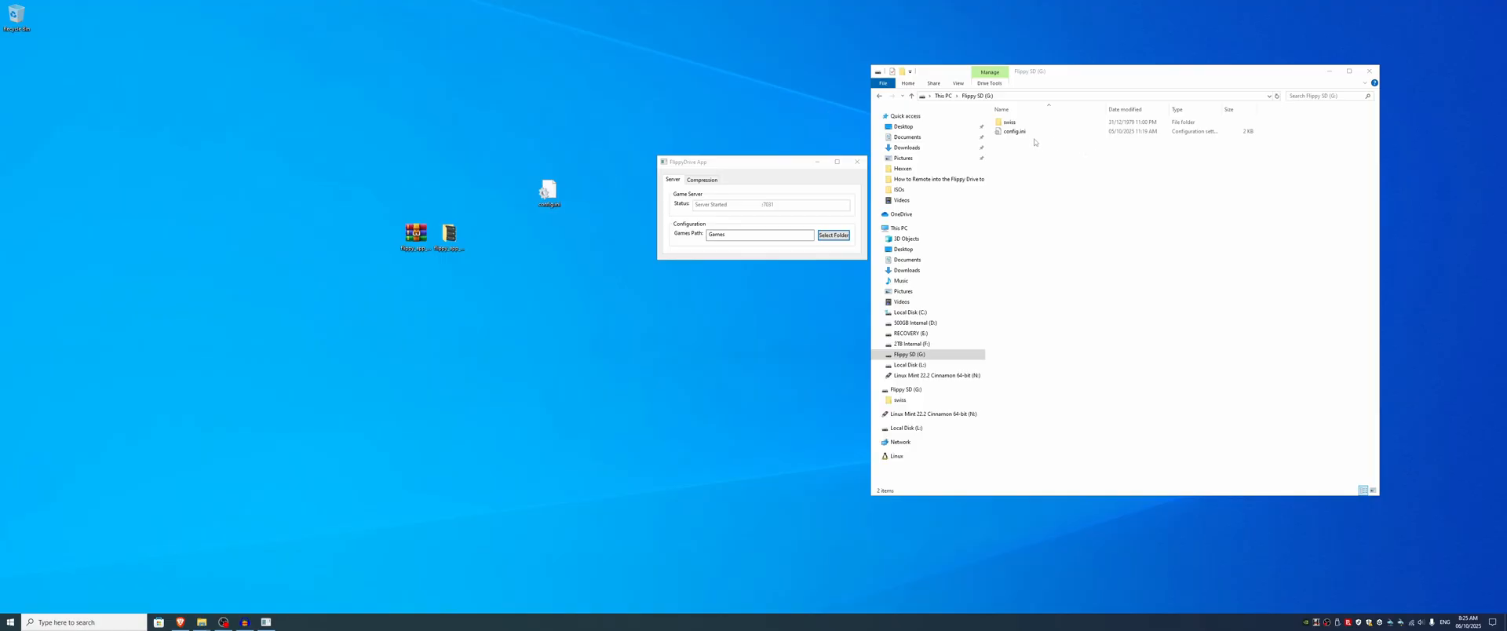
Step: Close the Flippy SD (G:) folder window and open the removable-device options for ejecting the SD card
drag(737, 165, 738, 74)
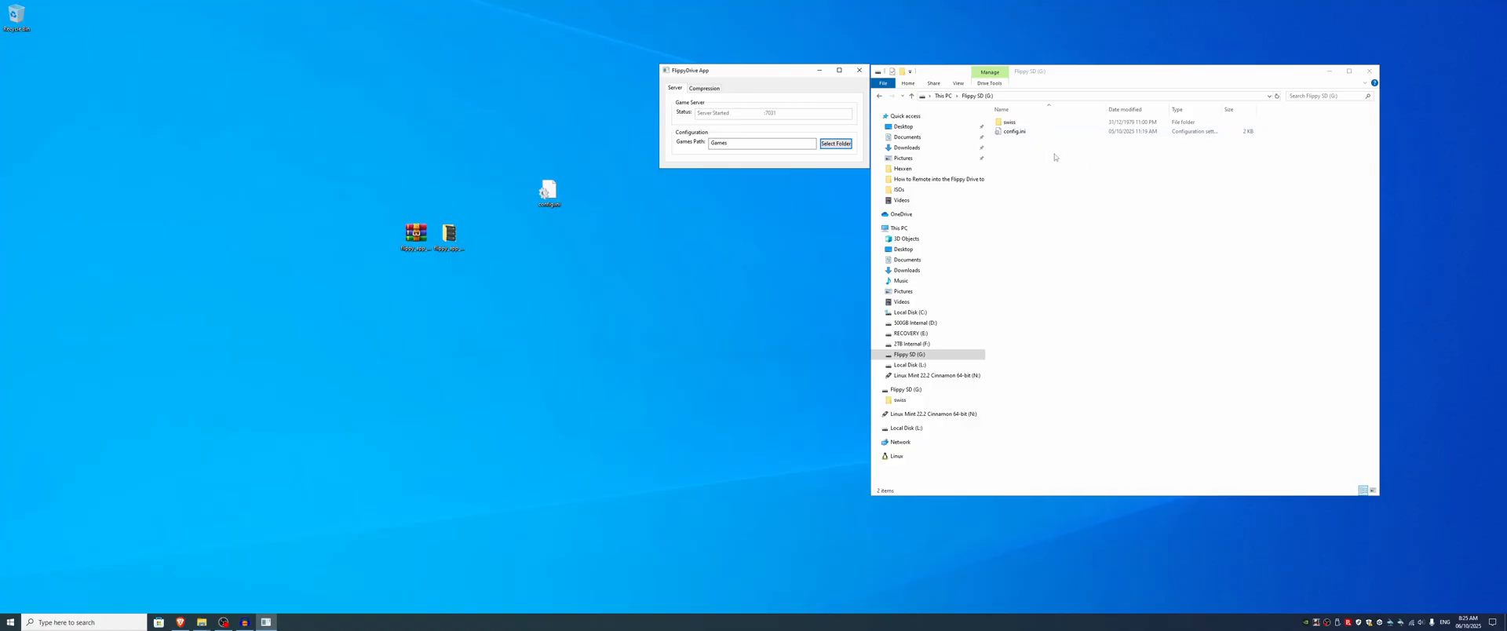
click(1371, 71)
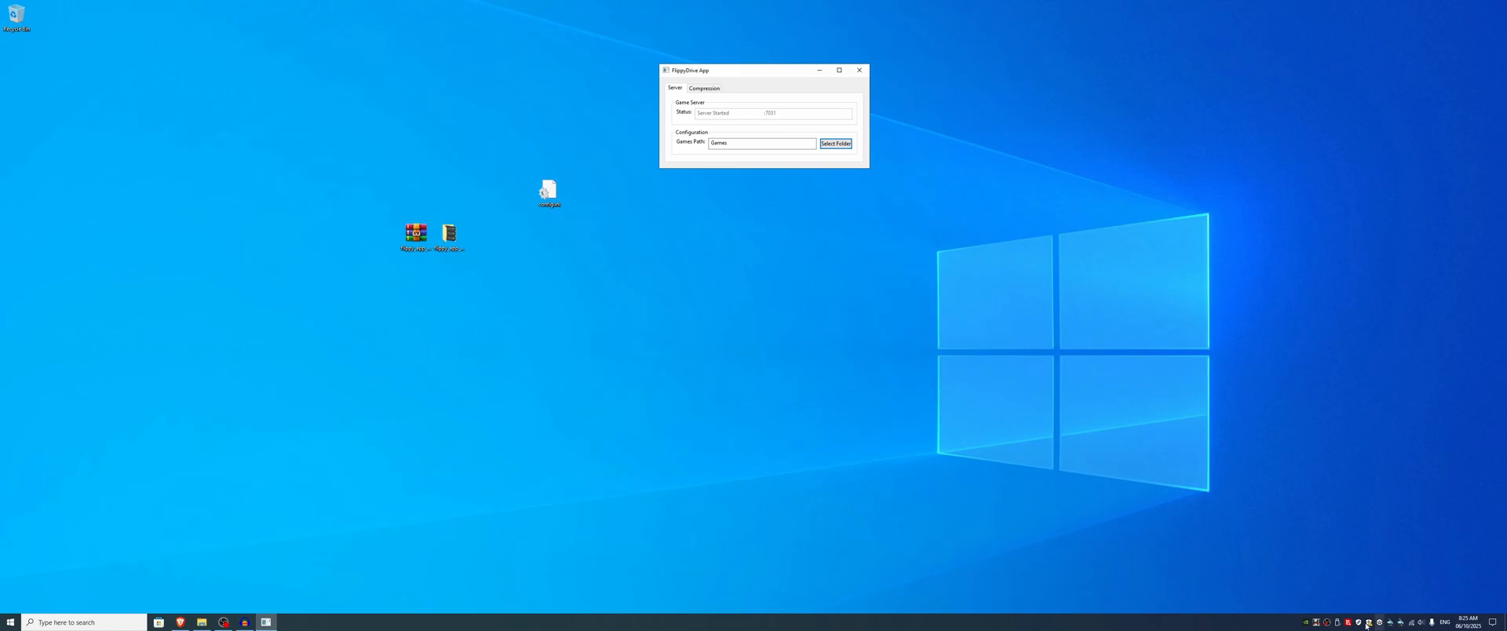
click(1338, 622)
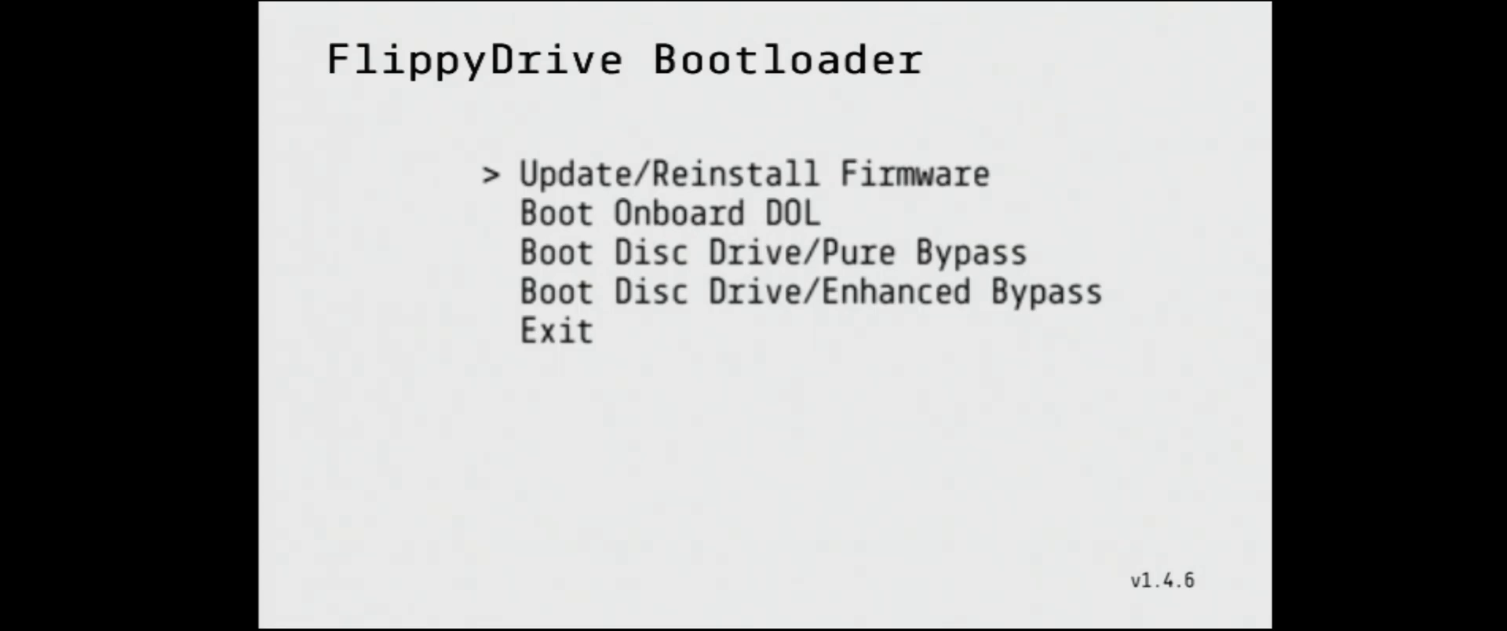
Step: Boot the onboard remote DOL from the FlippyDrive Bootloader and continue past its network connection check
key(Down)
key(Return)
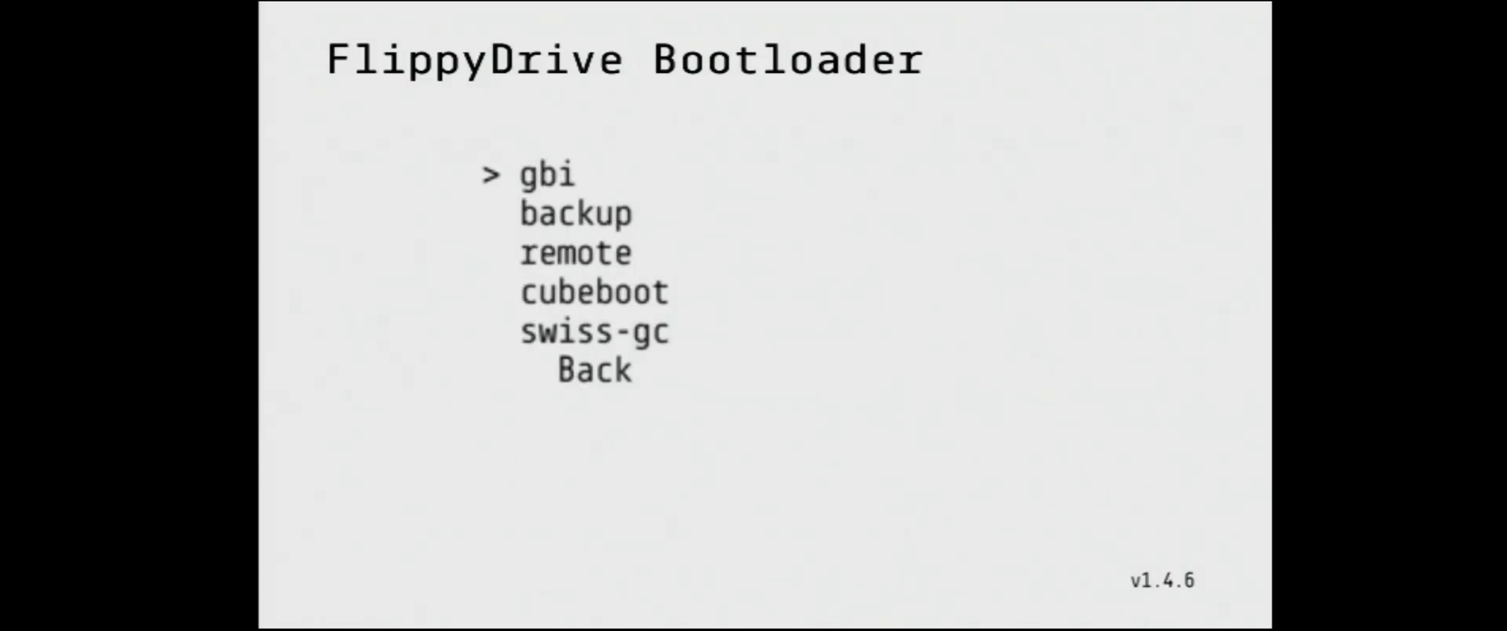
key(Down)
key(Down)
key(Return)
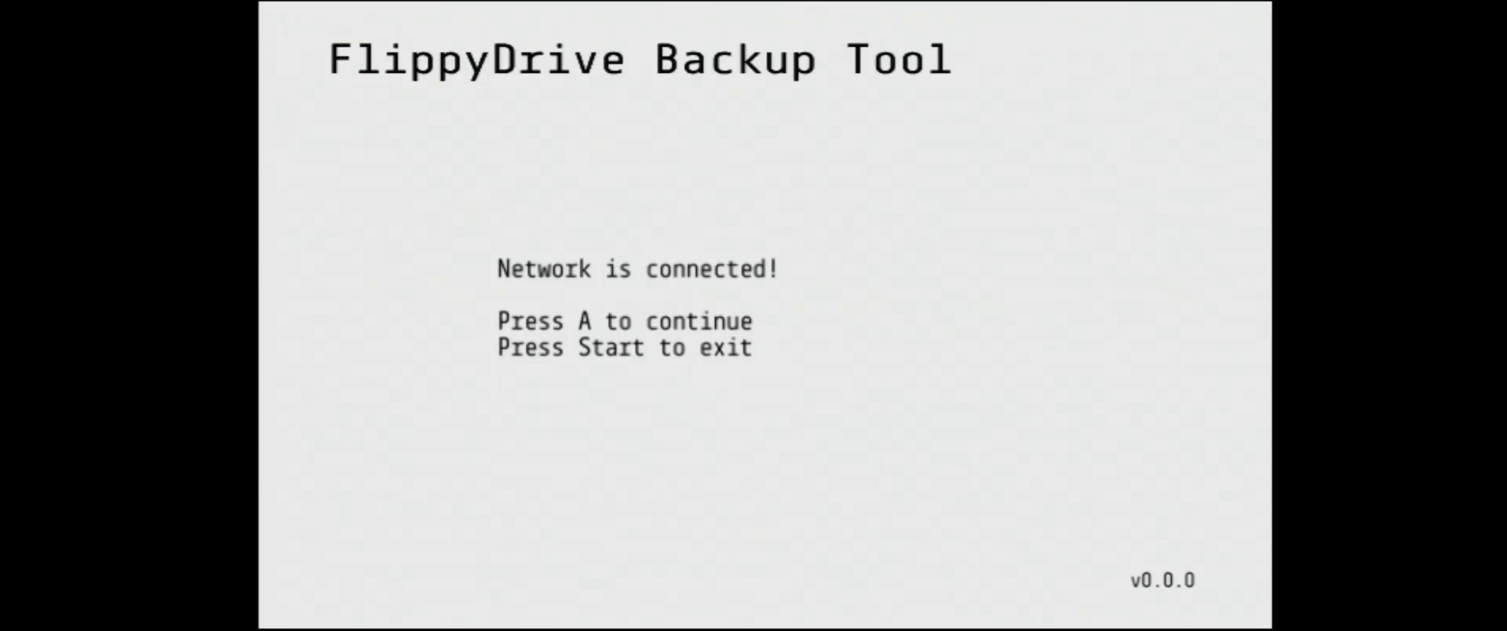
key(a)
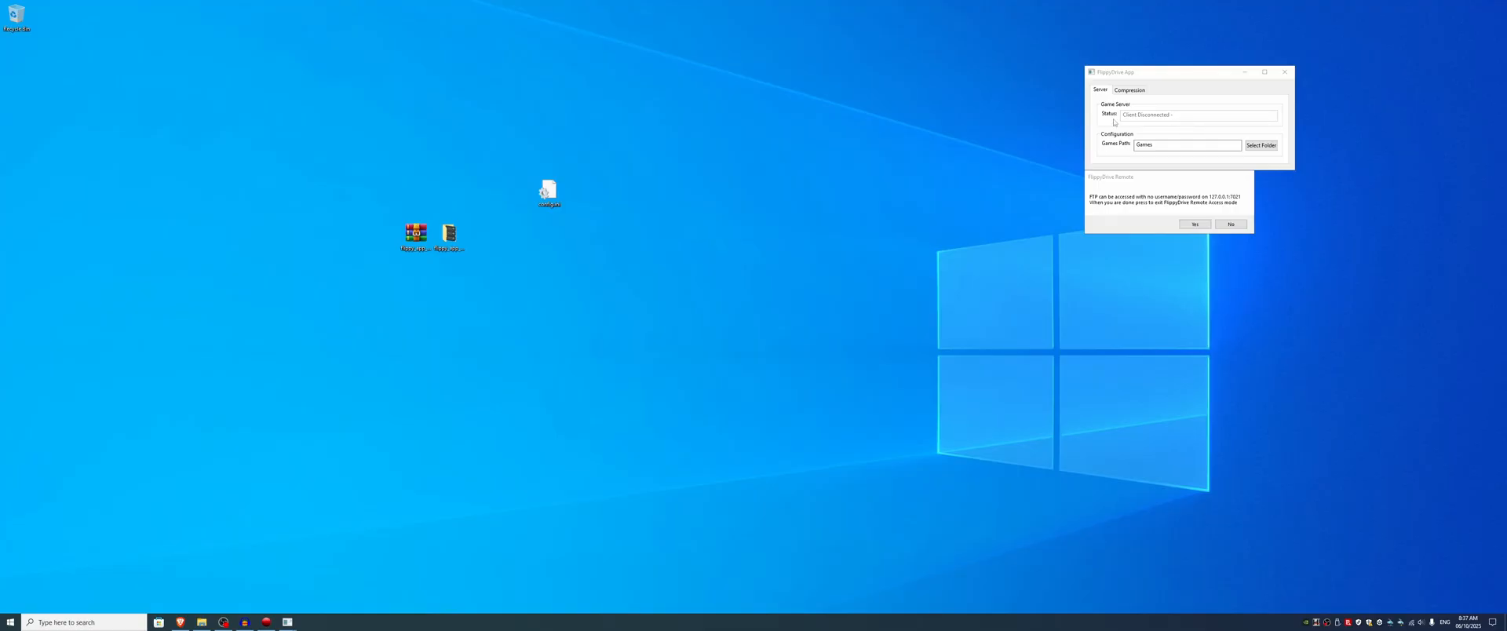
Step: Launch FileZilla and open its Site Manager
click(1157, 180)
key(super)
text(file)
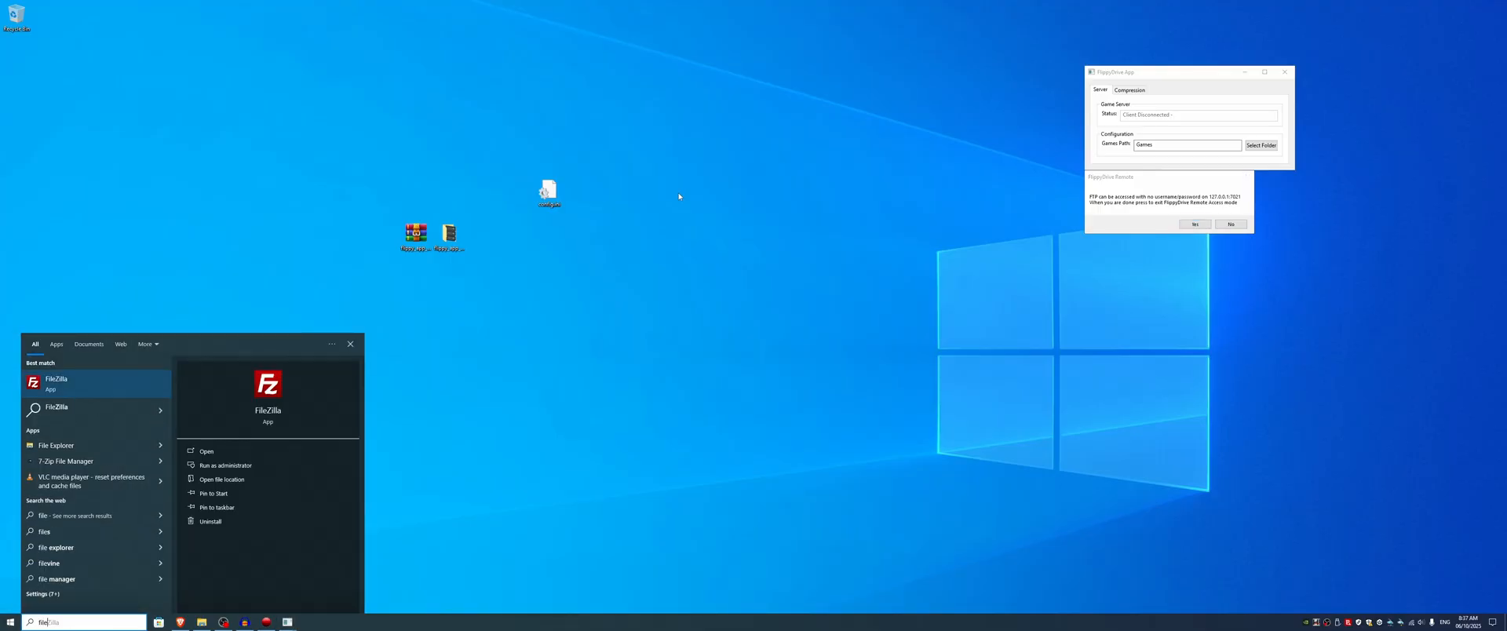
click(110, 390)
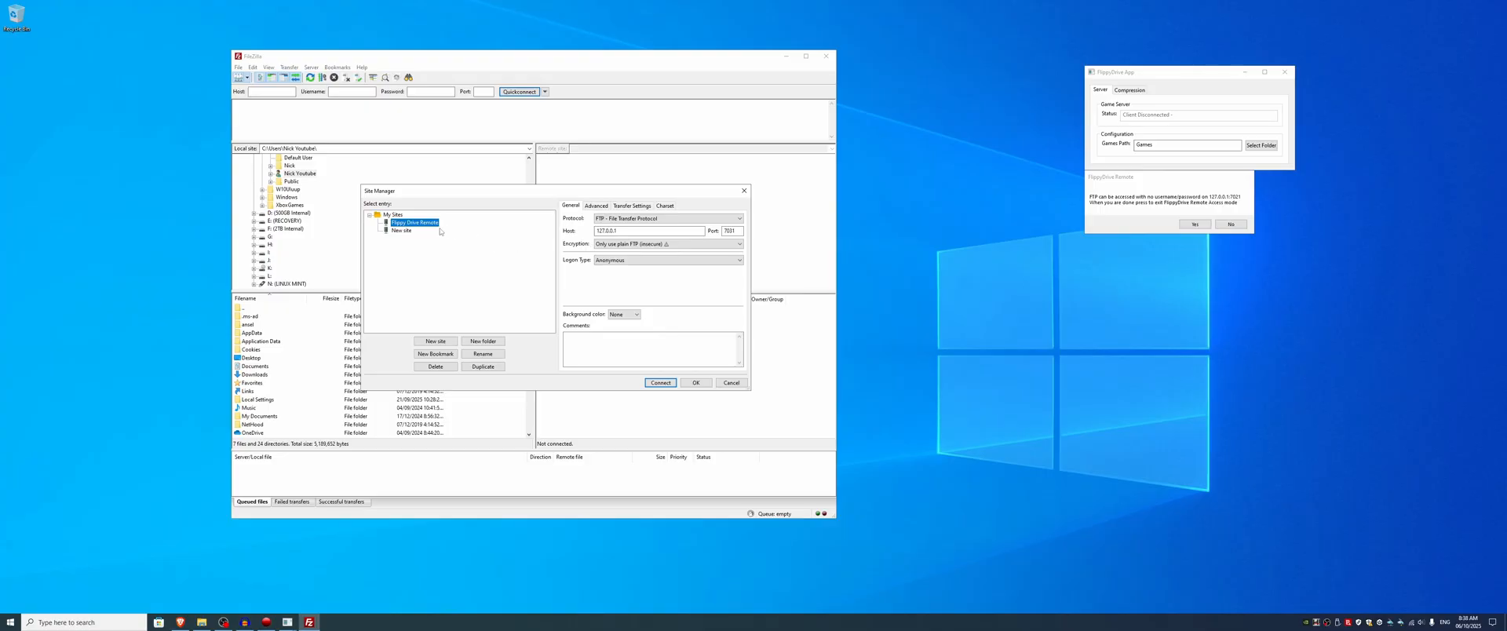
Step: Delete the existing Flippy Drive Remote entry from the saved sites and confirm the removal
drag(439, 200, 459, 198)
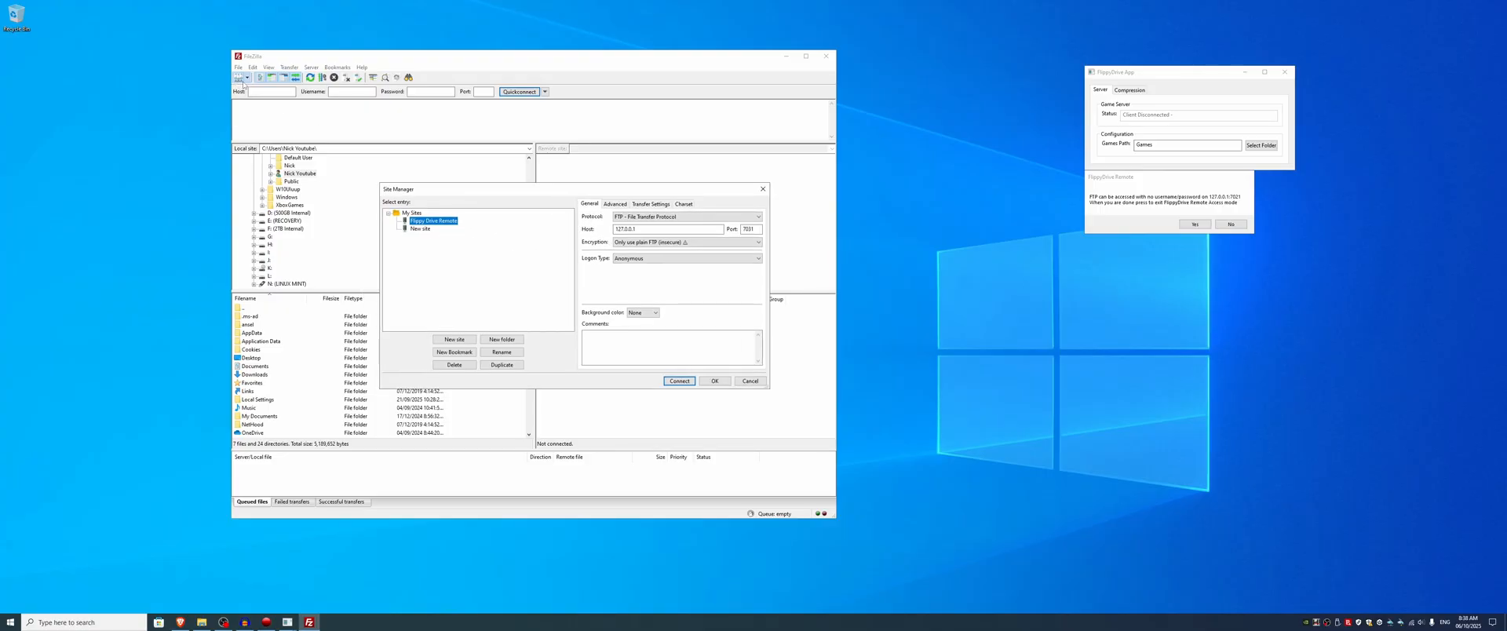
drag(459, 189, 469, 186)
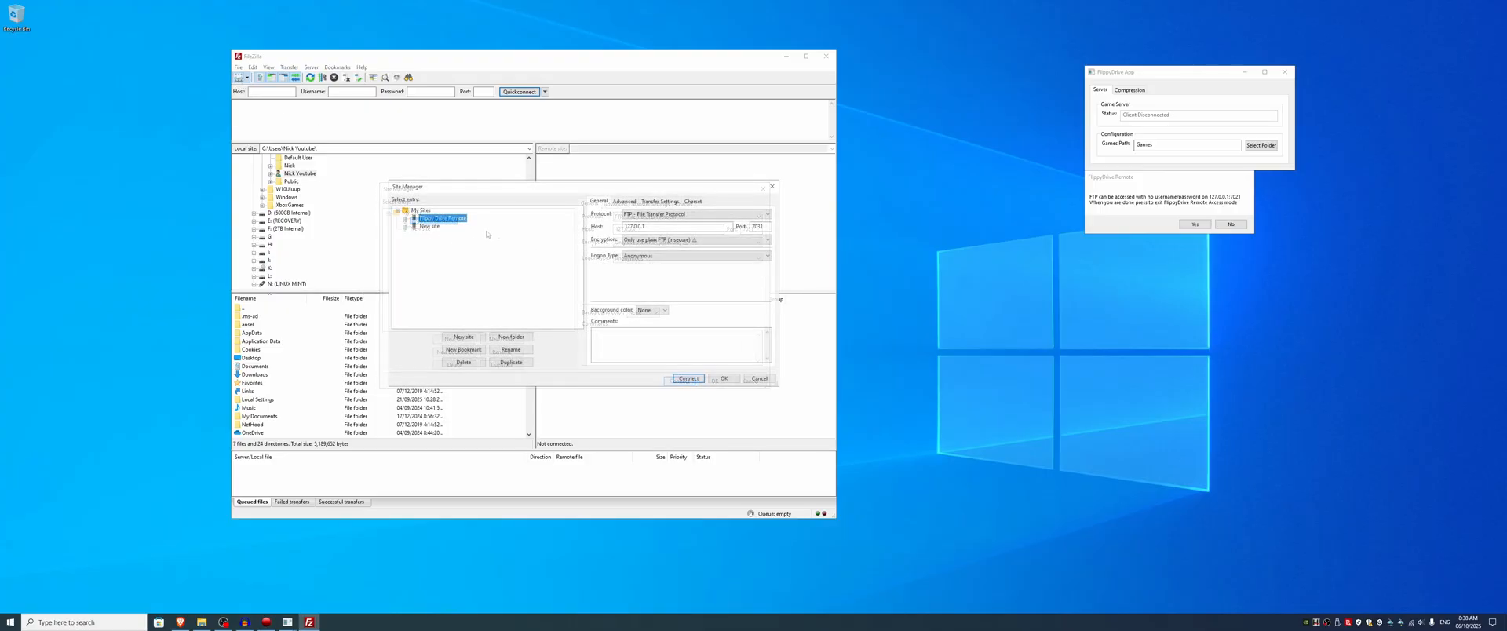
click(456, 362)
click(587, 304)
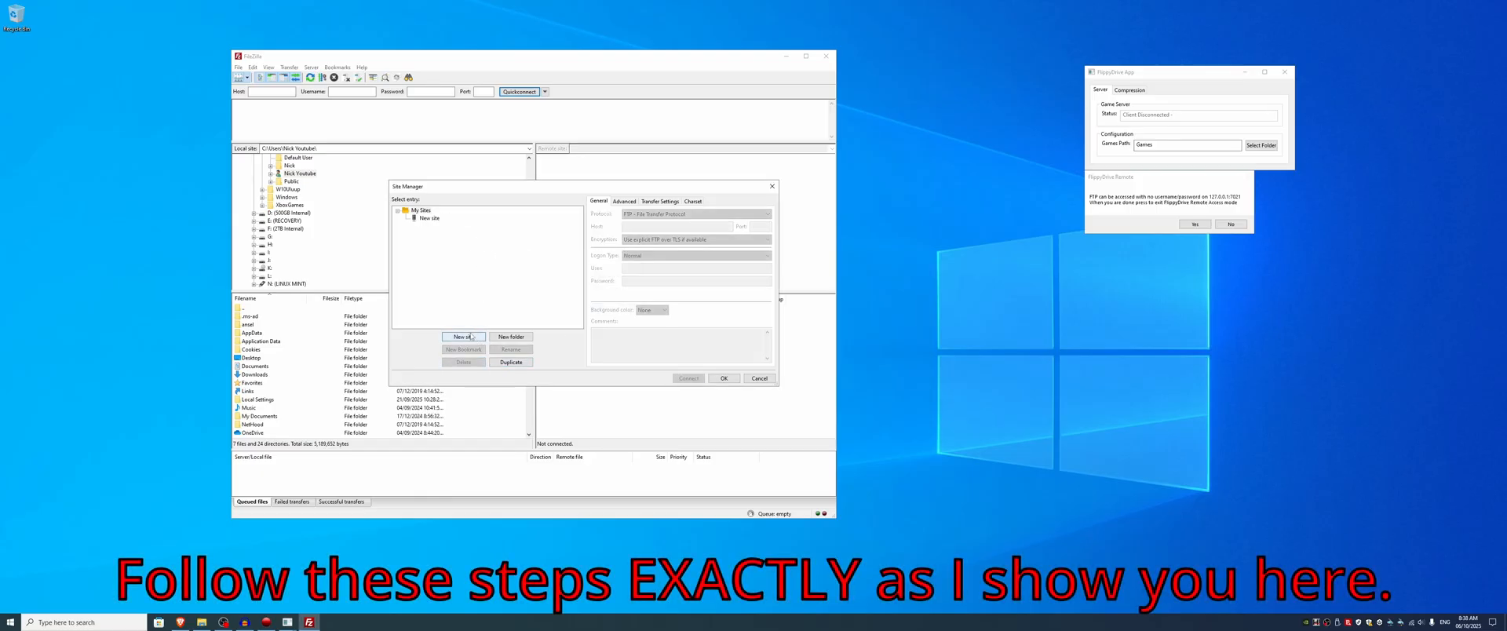
Step: Create a new site entry named Flippy Drive
click(471, 336)
text(Flippy)
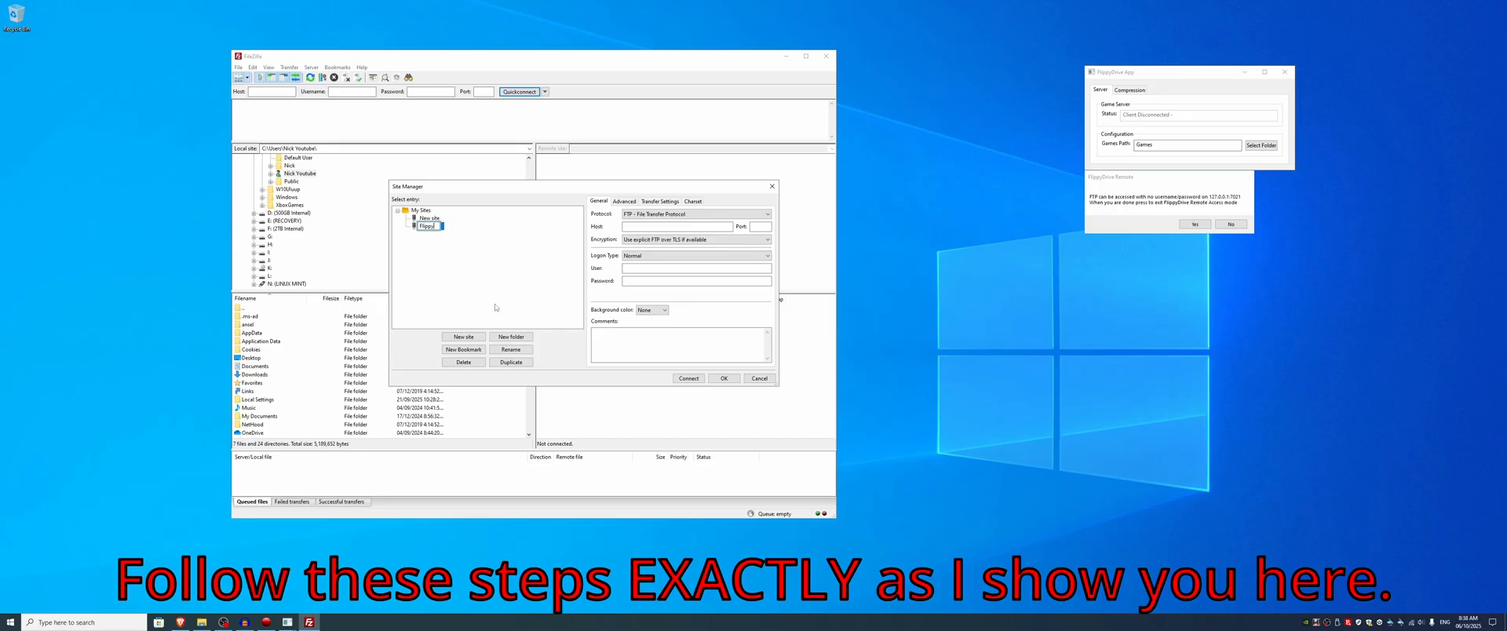
text( Drive)
key(Return)
Step: Set the Flippy Drive site's host to 127.0.0.1 and its port to 7021
click(656, 228)
click(656, 228)
click(759, 228)
text(7021)
drag(722, 195, 747, 193)
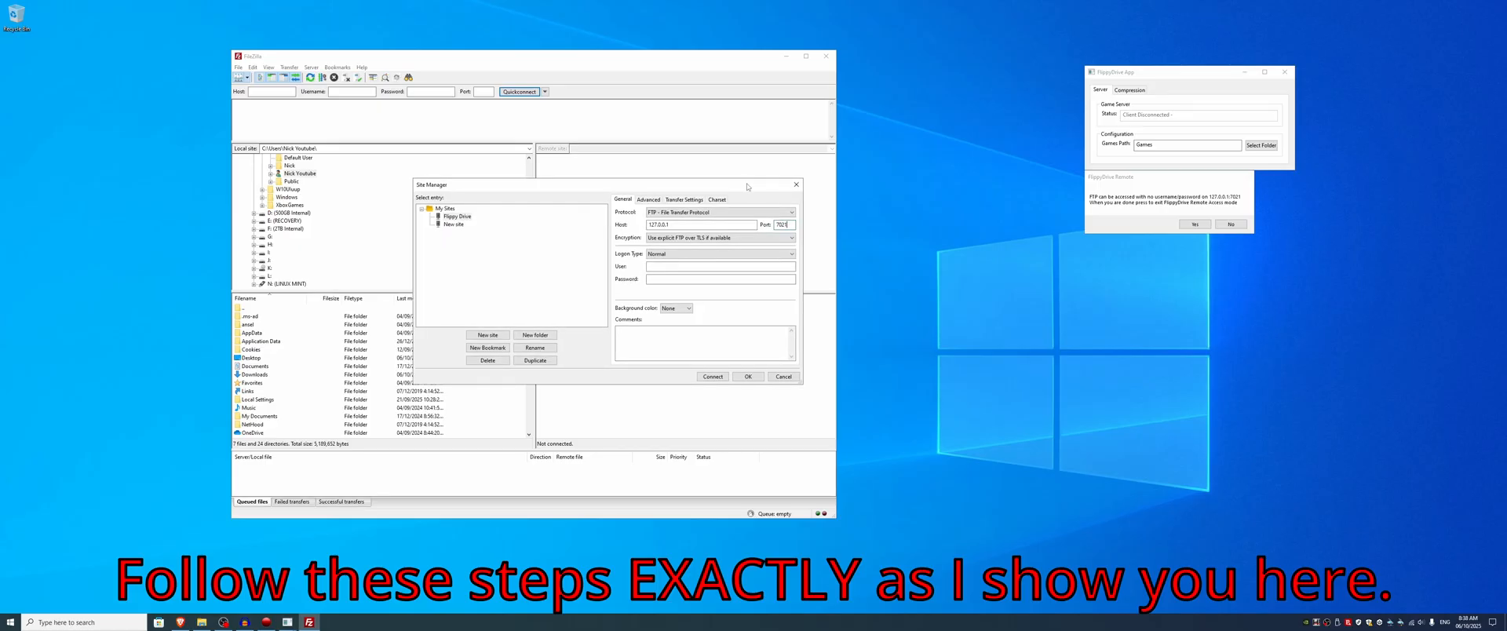
Step: Set the site's encryption to Only use plain FTP (insecure), with Normal logon type and anonymous as the user
click(728, 239)
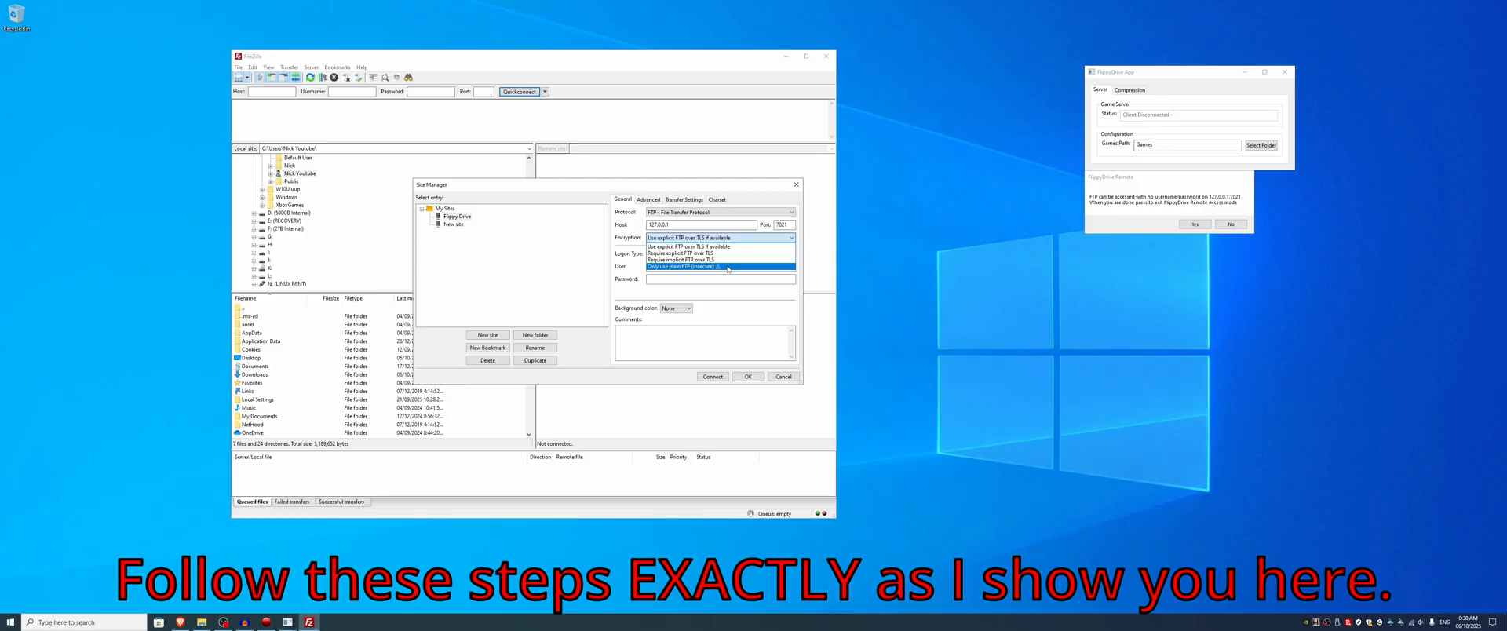
click(729, 267)
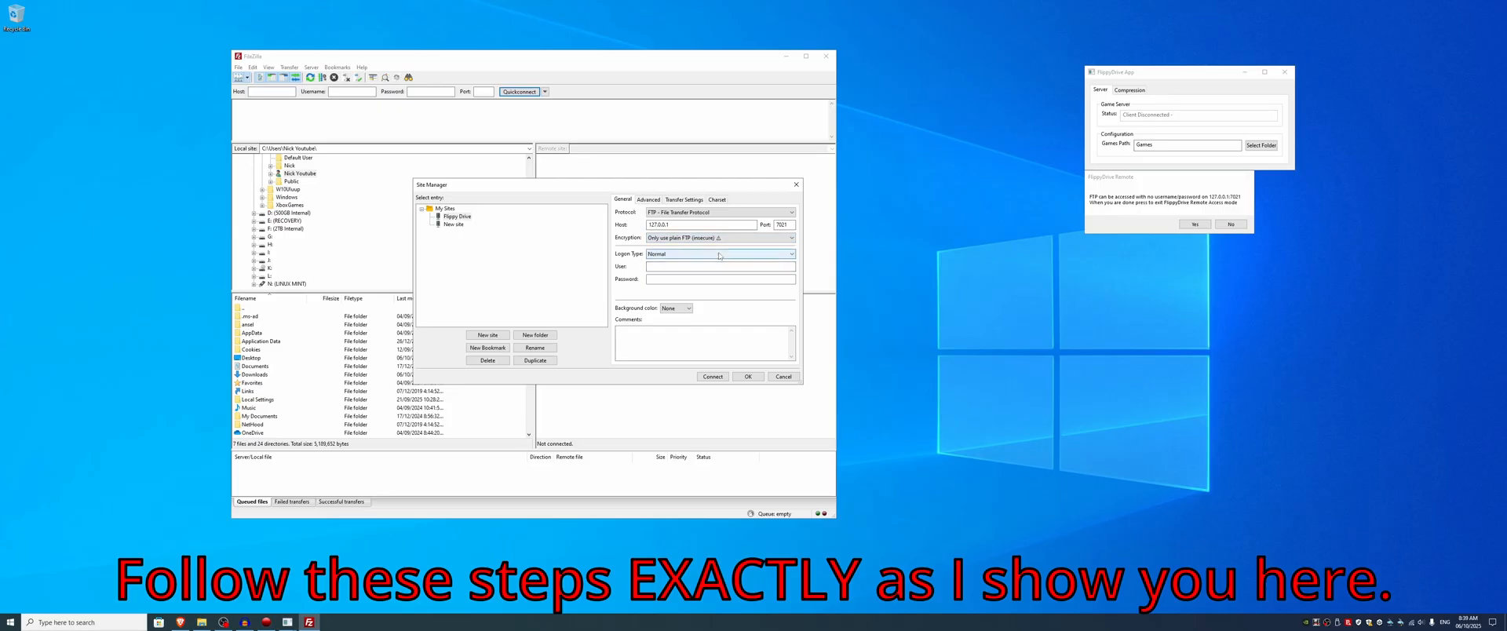
click(713, 267)
click(714, 256)
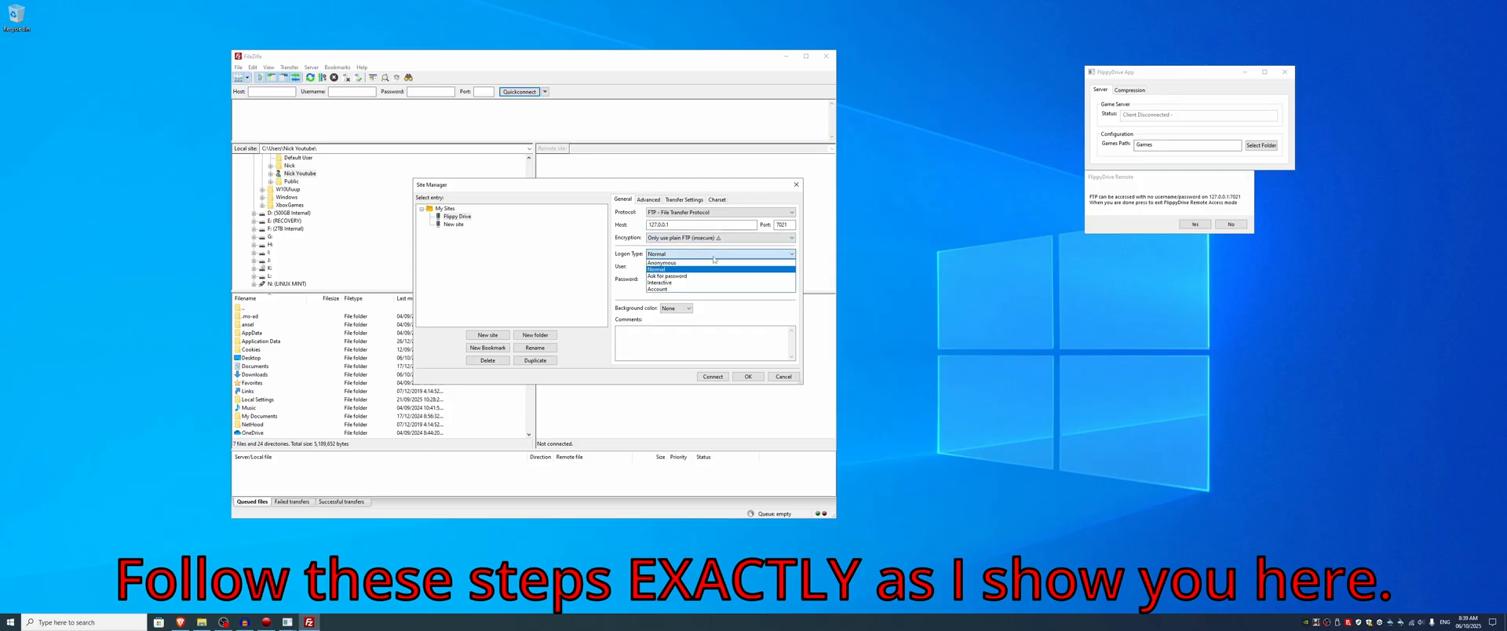
click(712, 270)
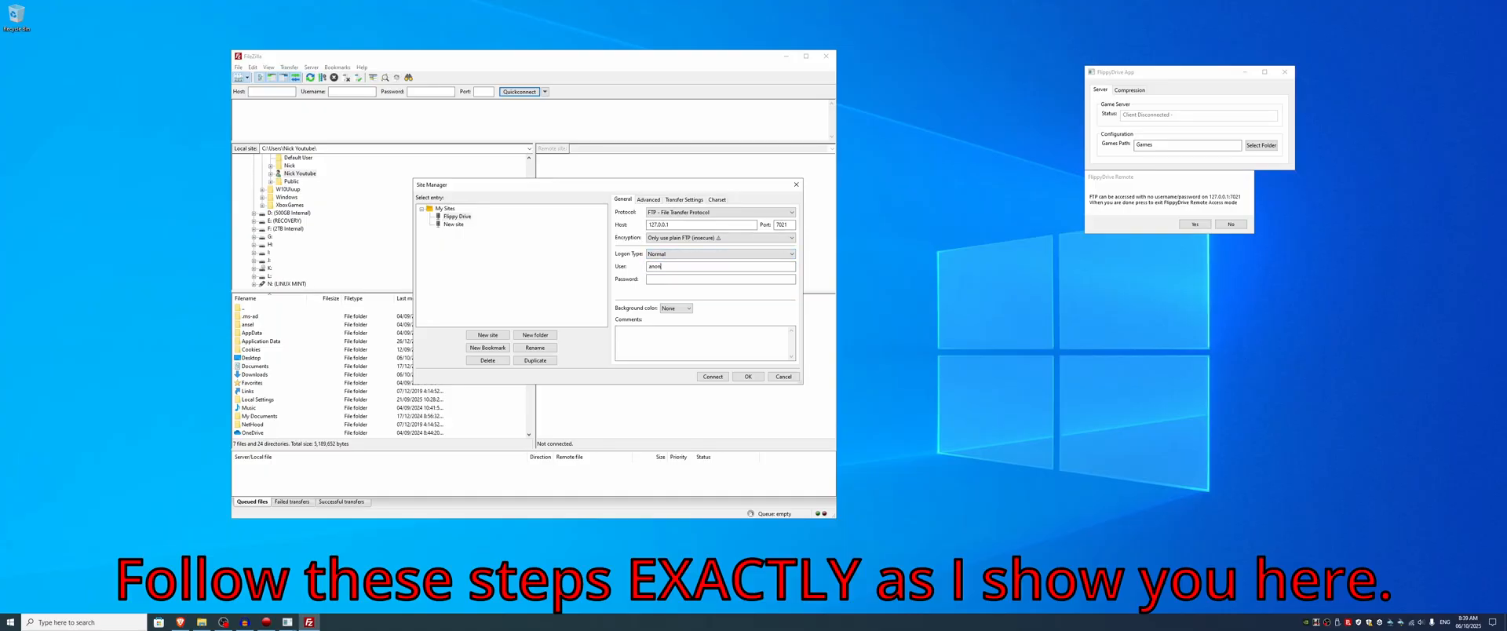
text(anonymous)
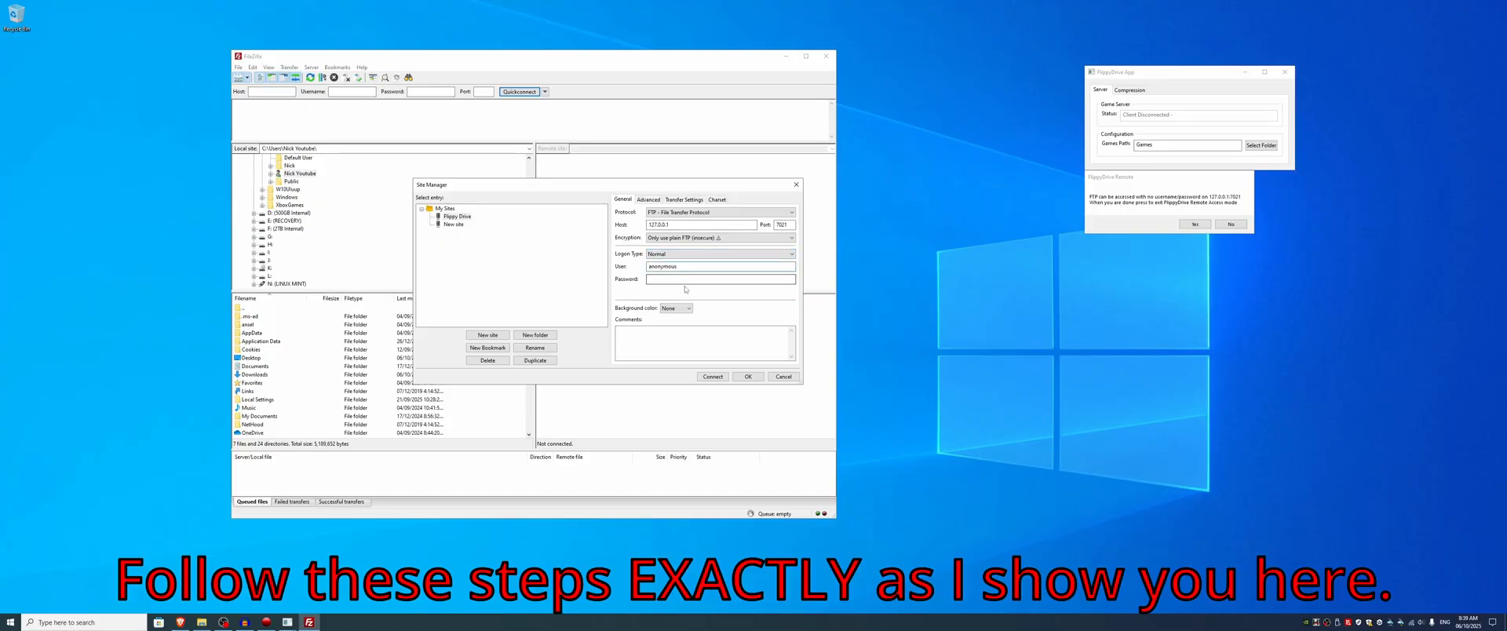
Step: Limit the site's simultaneous connections to a maximum of 1, check the remaining site settings, and save the entry
click(643, 200)
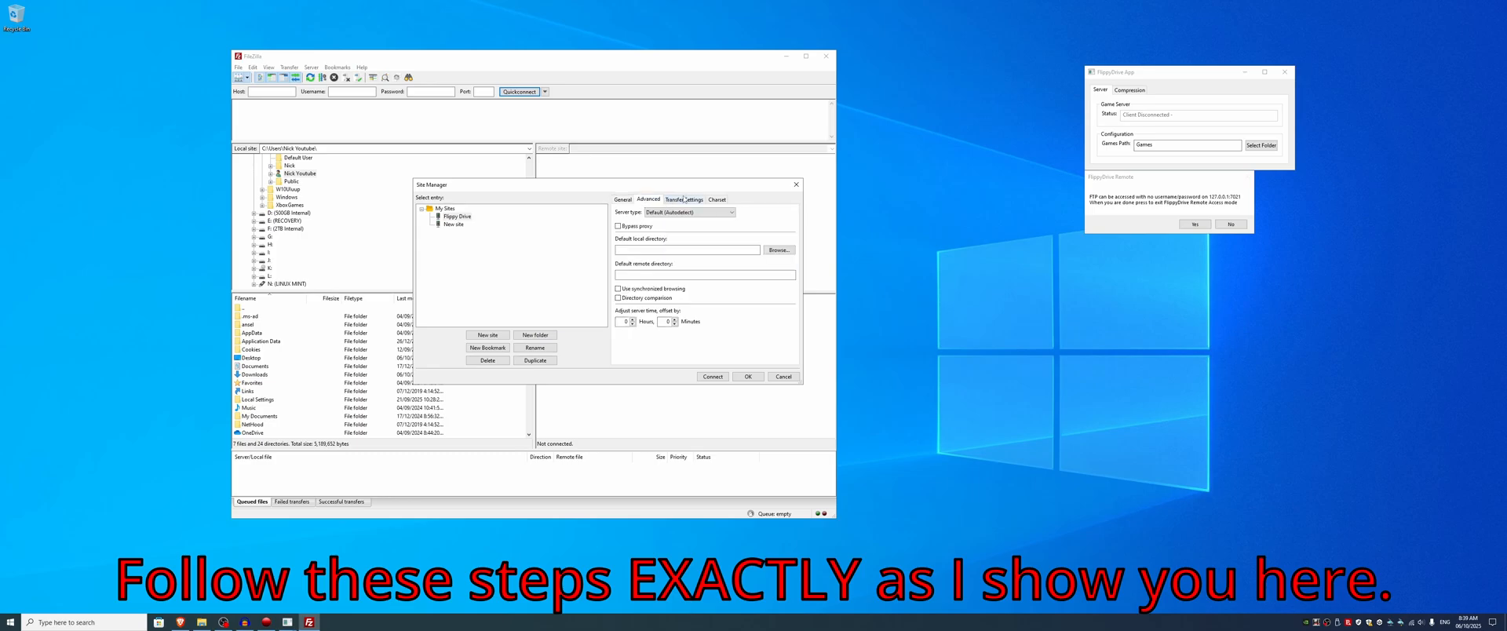
click(683, 199)
click(617, 233)
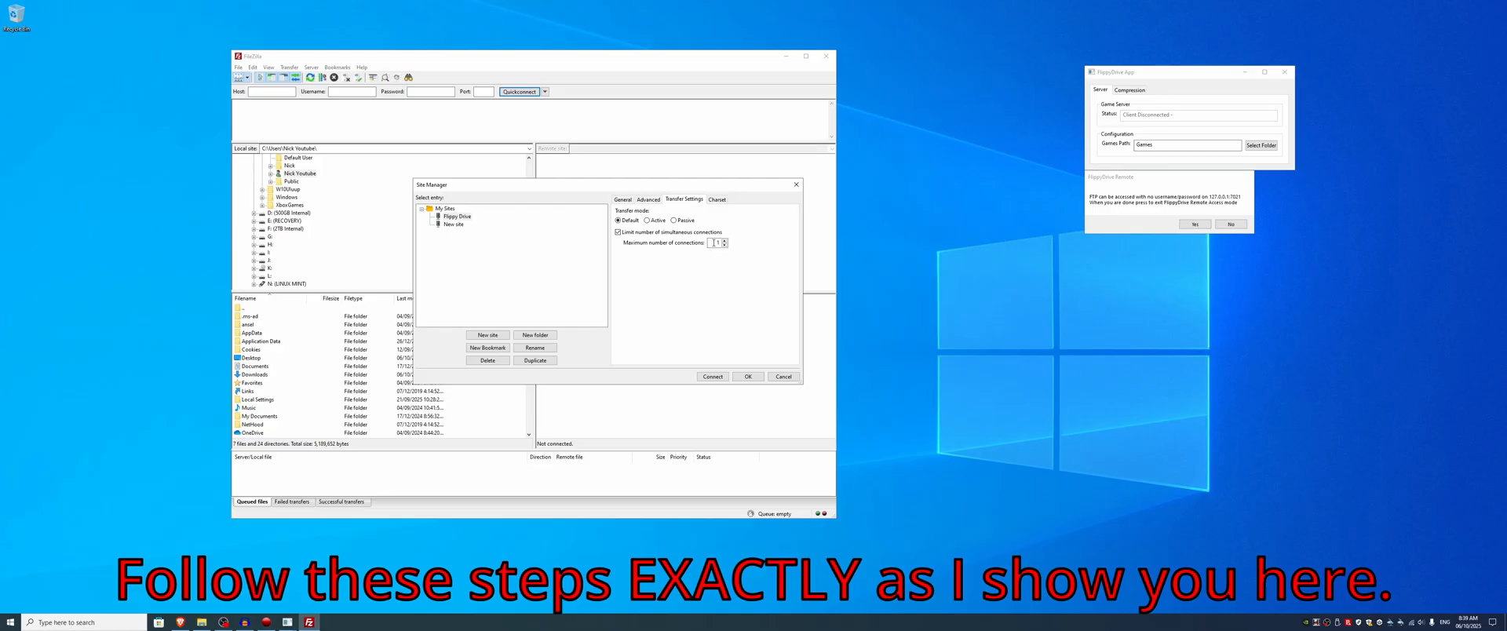
click(716, 200)
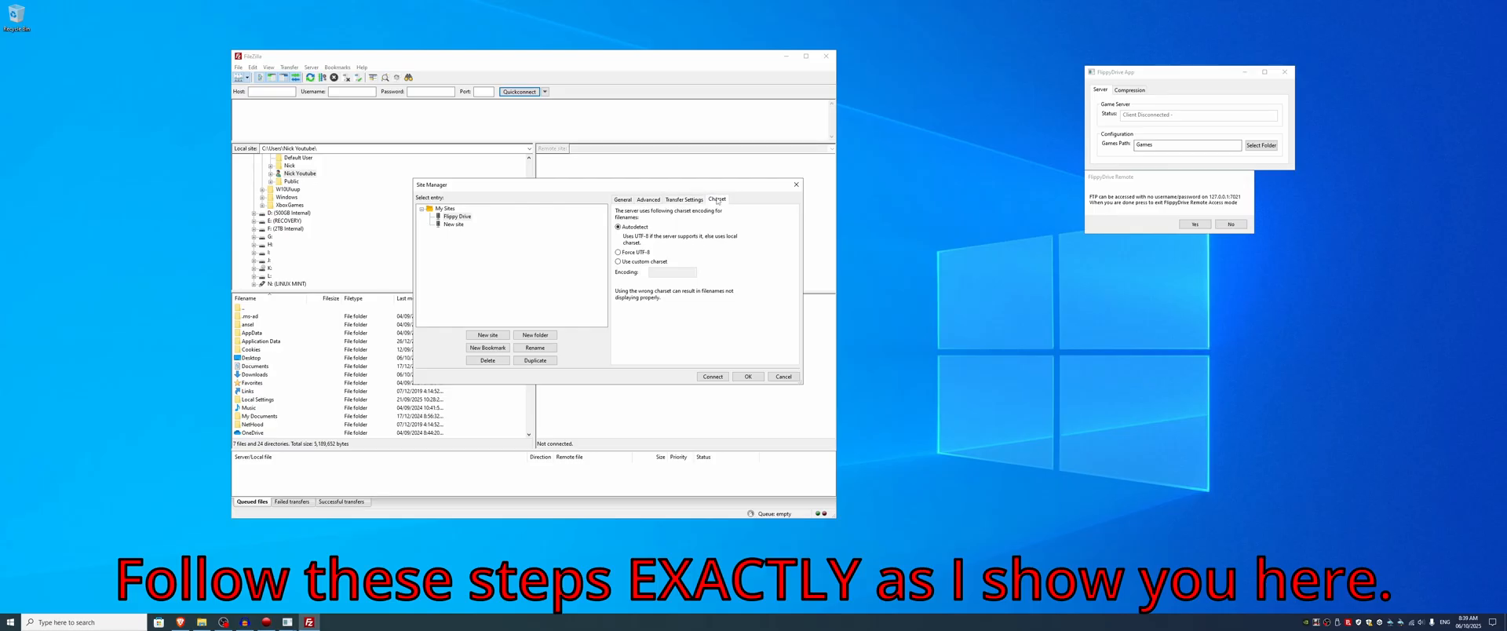
click(699, 200)
click(648, 200)
click(627, 201)
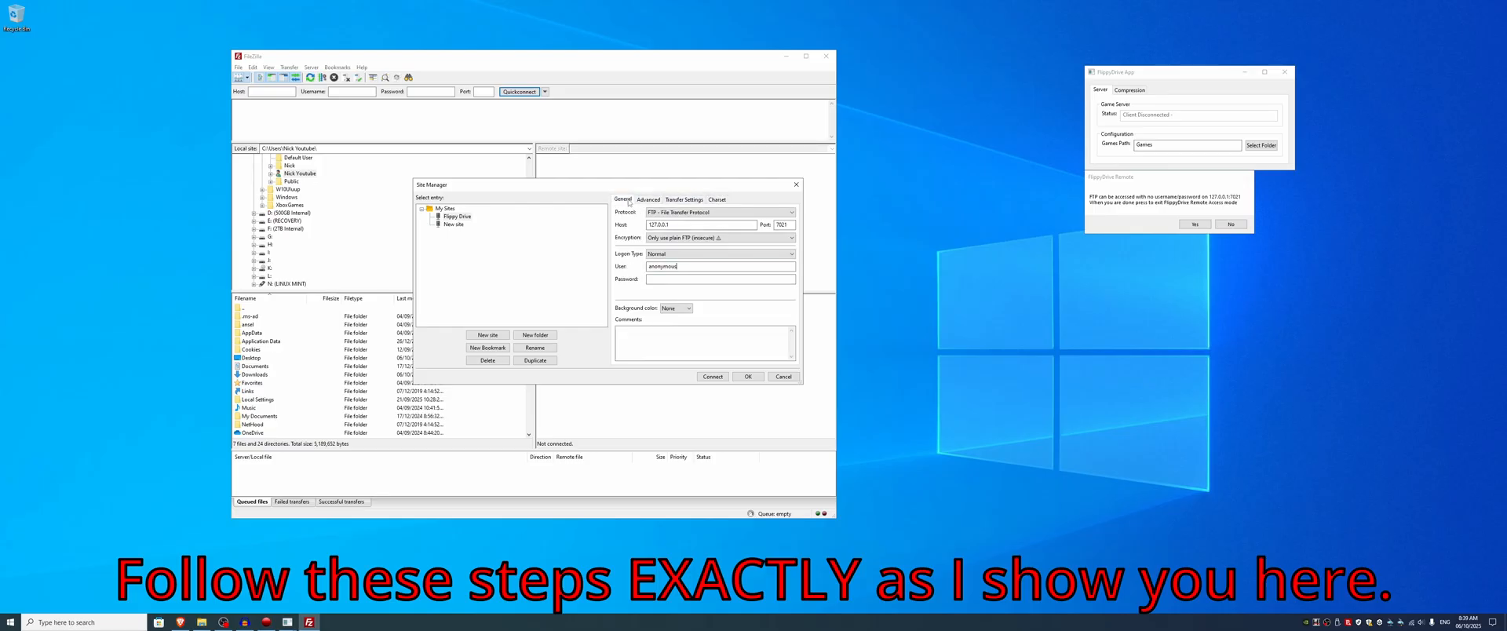
drag(709, 190, 737, 185)
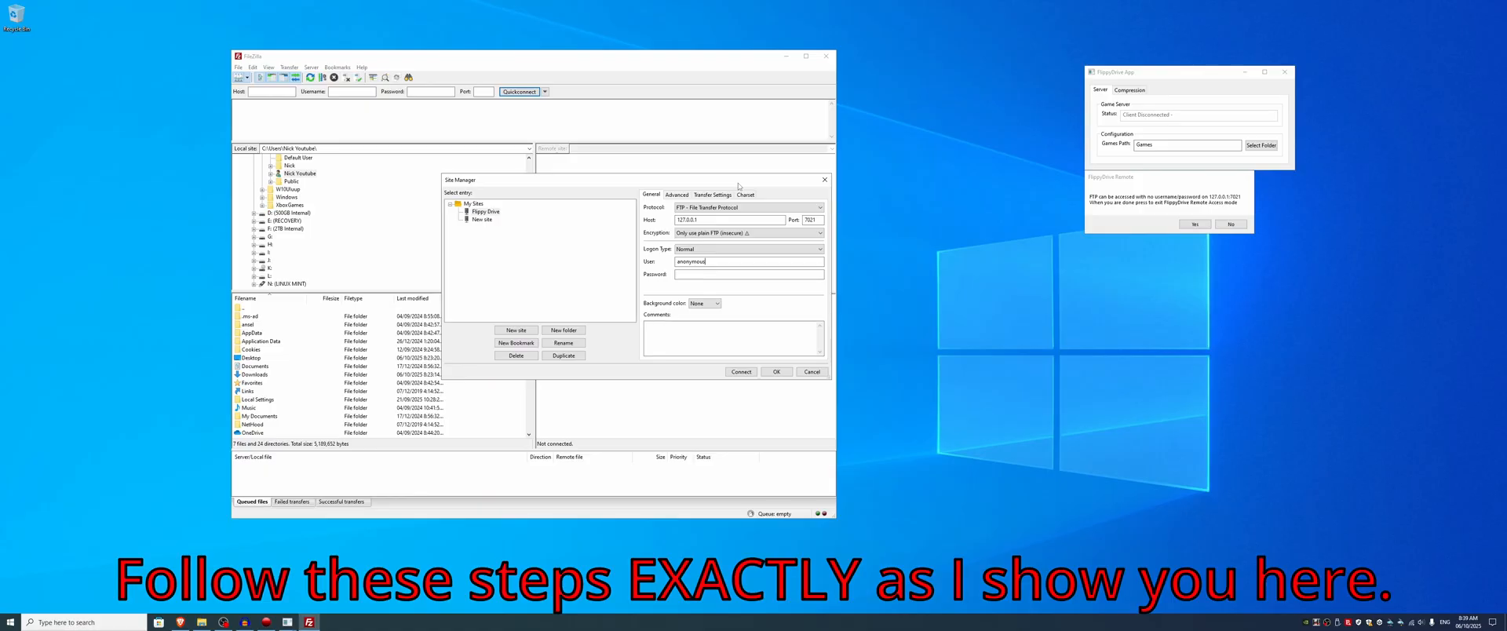
click(776, 372)
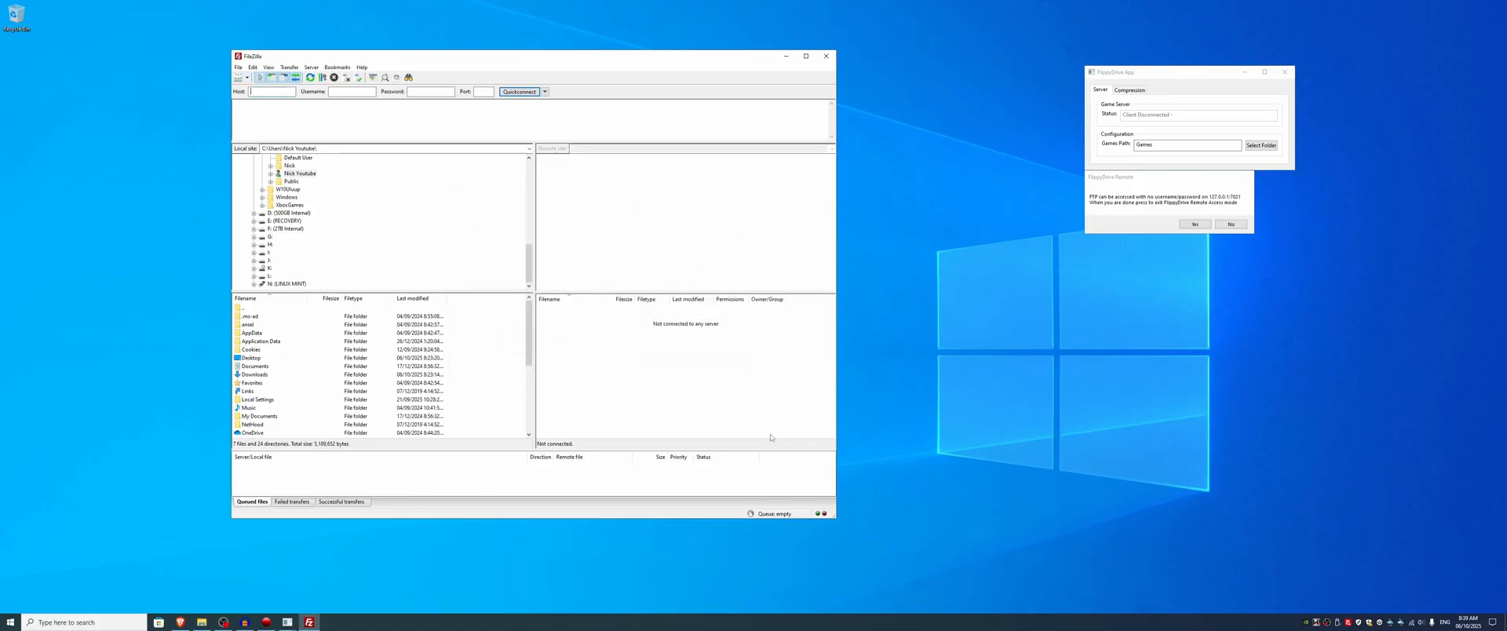
Step: Connect to the saved Flippy Drive site and move the FileZilla window clear of the desktop icons
click(238, 78)
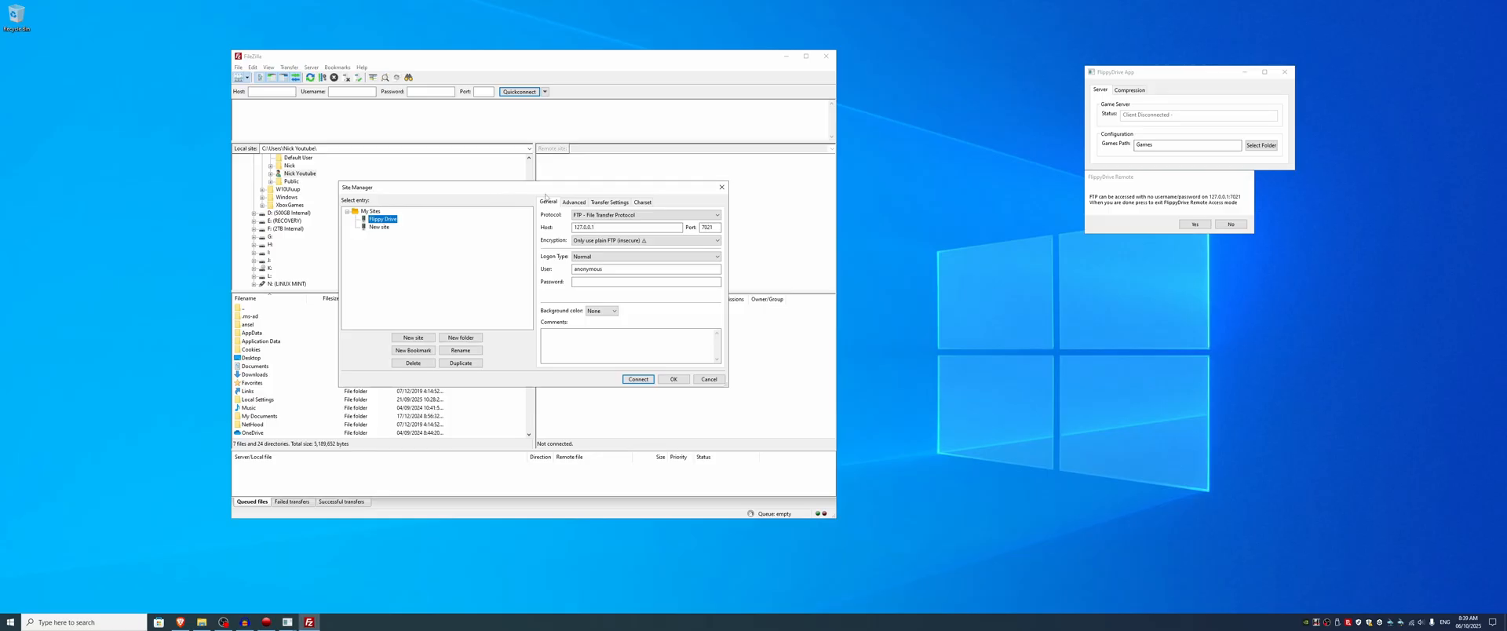
drag(546, 195, 695, 200)
click(790, 390)
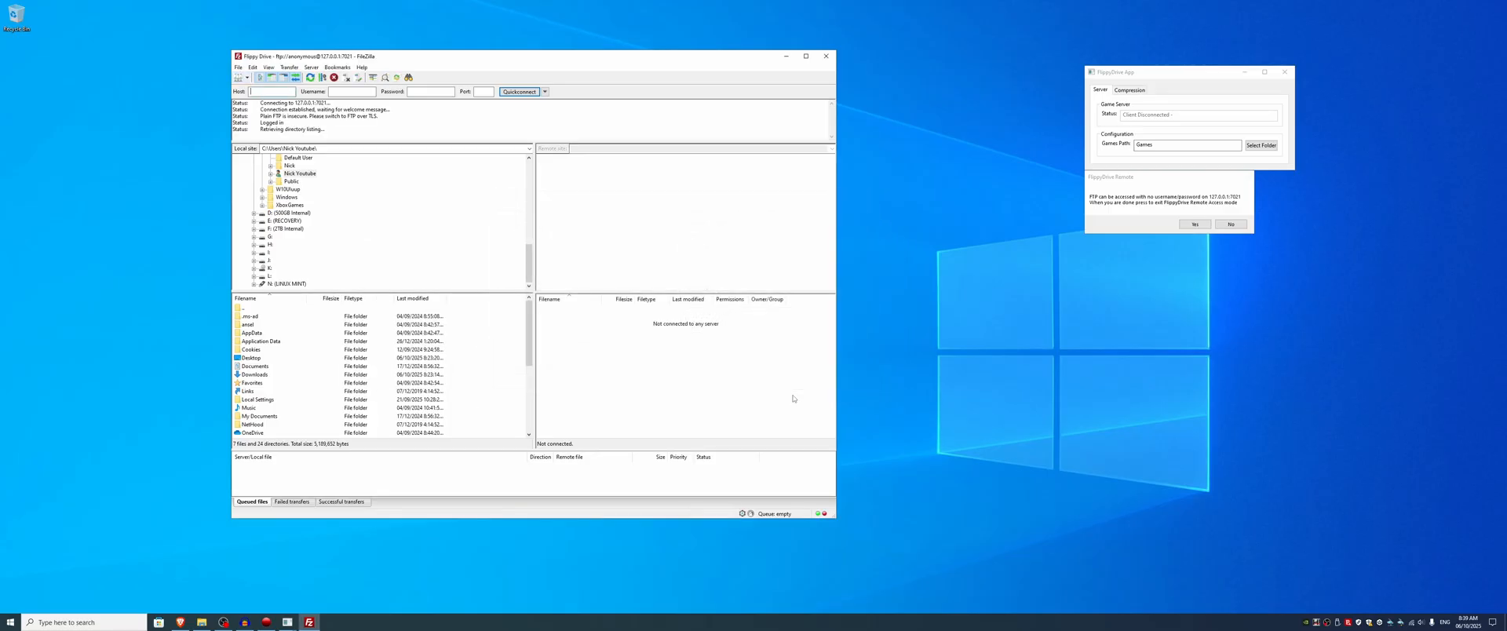
mouse_move(621, 374)
mouse_down()
mouse_move(618, 309)
mouse_move(632, 369)
mouse_up()
drag(663, 51, 904, 79)
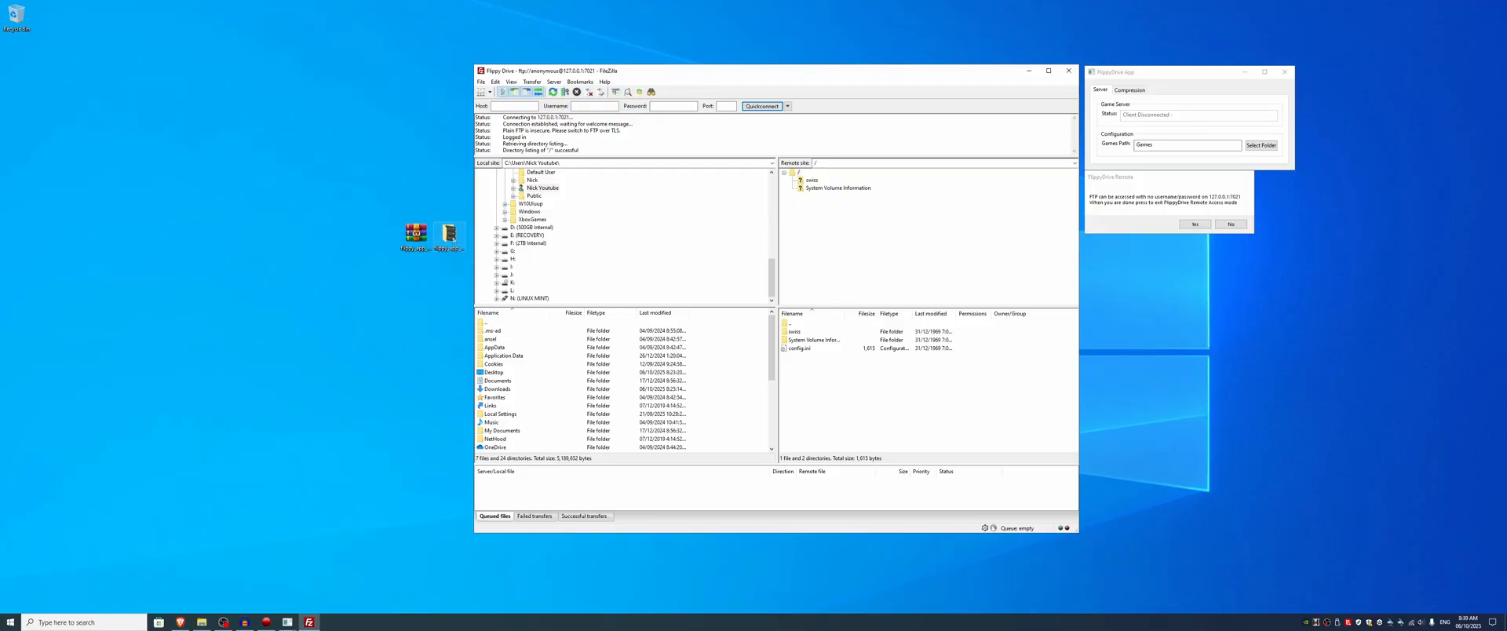
Step: Place the GBI folder on the desktop beside the FileZilla window
drag(1506, 329, 380, 344)
click(388, 381)
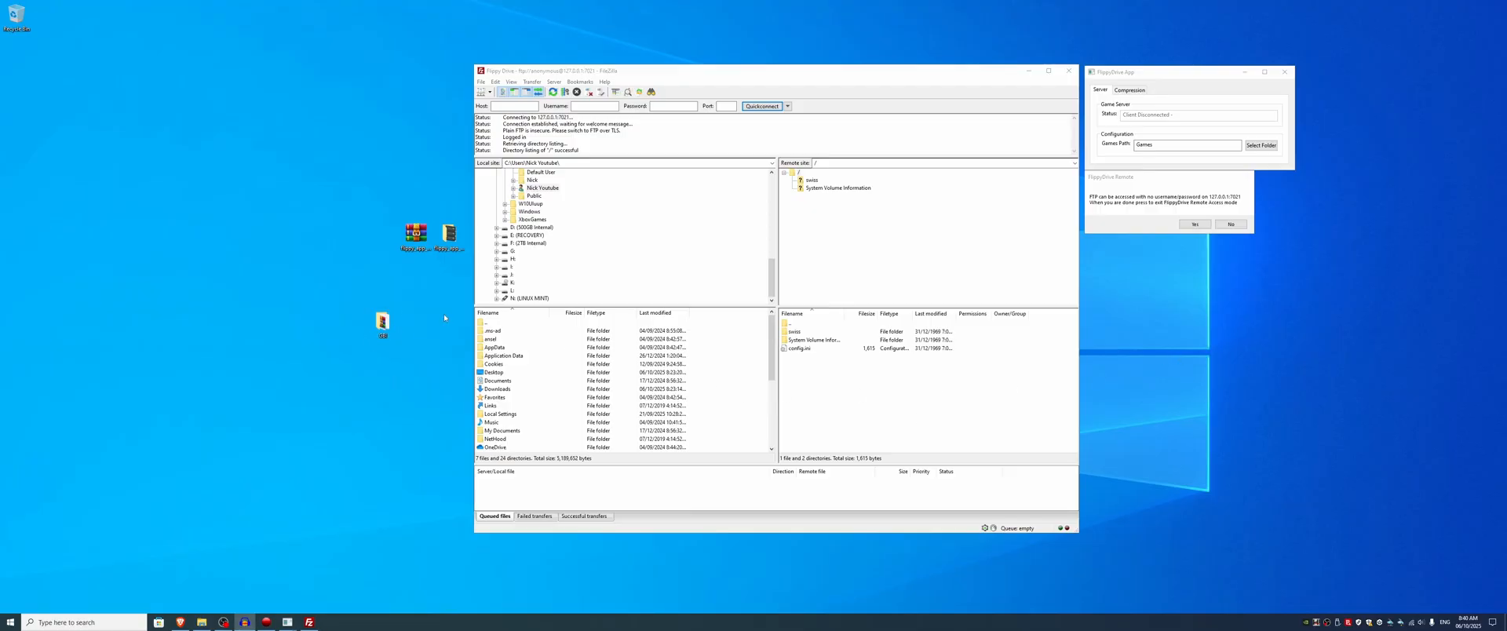
double_click(385, 328)
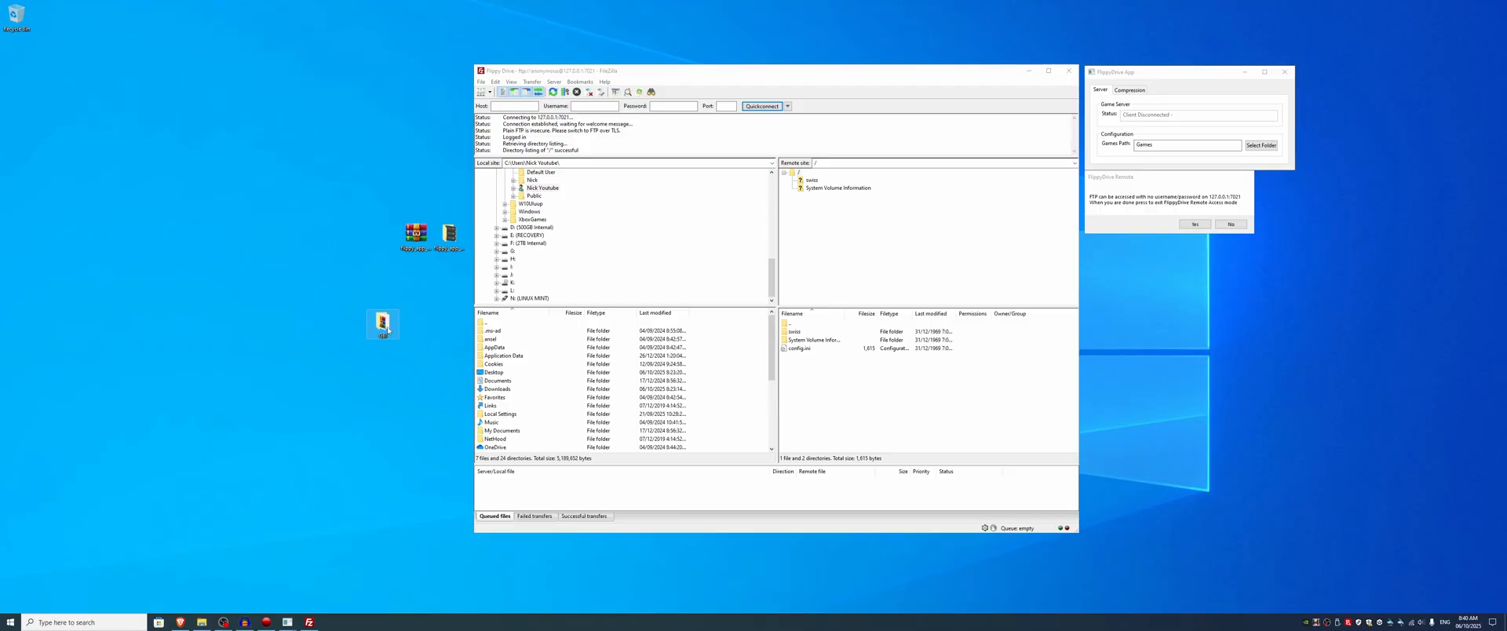
mouse_move(387, 329)
mouse_down()
mouse_move(365, 375)
mouse_move(857, 396)
mouse_move(829, 408)
mouse_move(877, 411)
mouse_move(385, 339)
mouse_up()
click(496, 517)
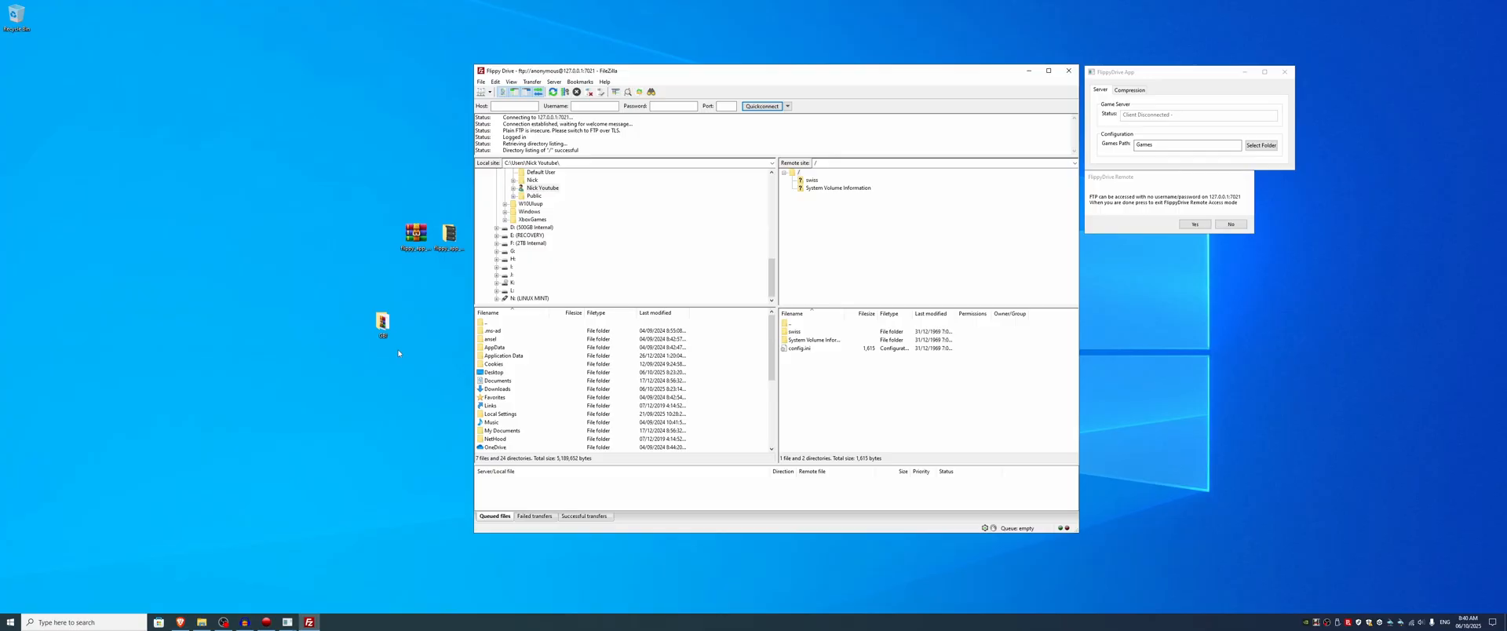
right_click(879, 411)
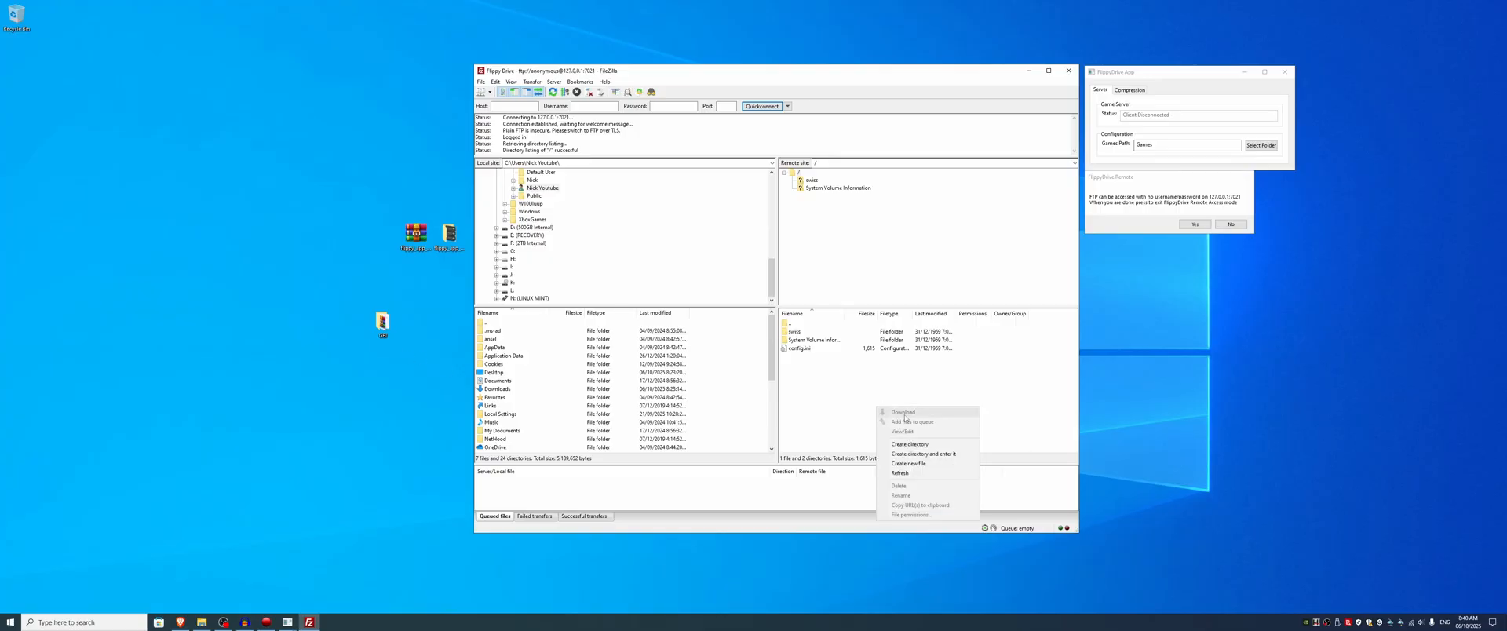
click(1261, 417)
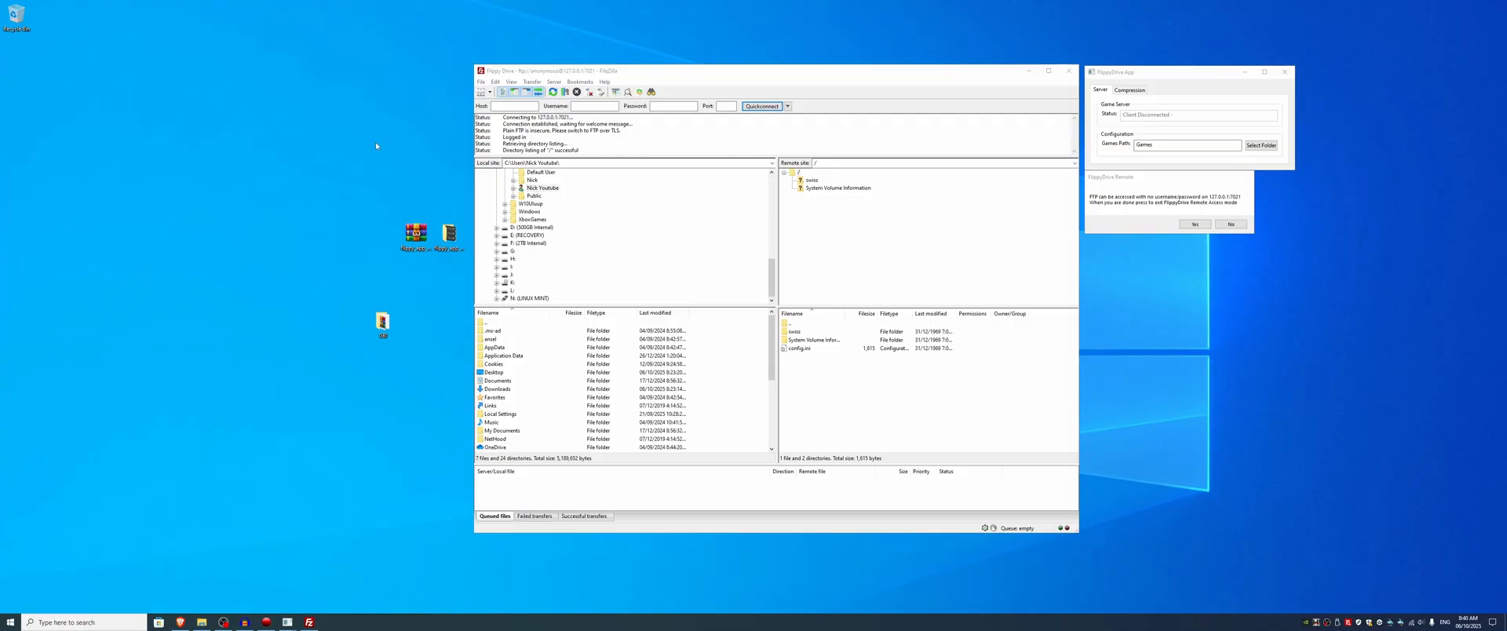
Step: Upload gbi.dol from the desktop's GBI folder to the remote site's root directory and minimise the folder window
double_click(382, 322)
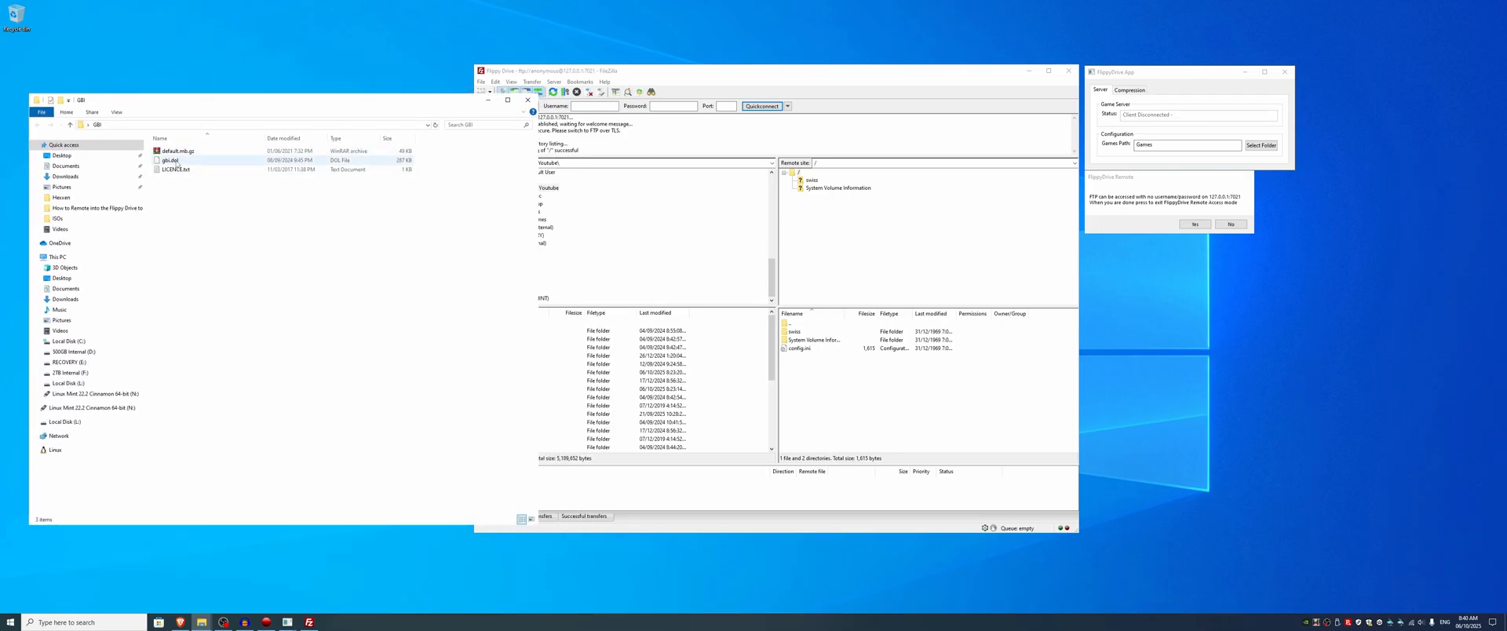
click(173, 160)
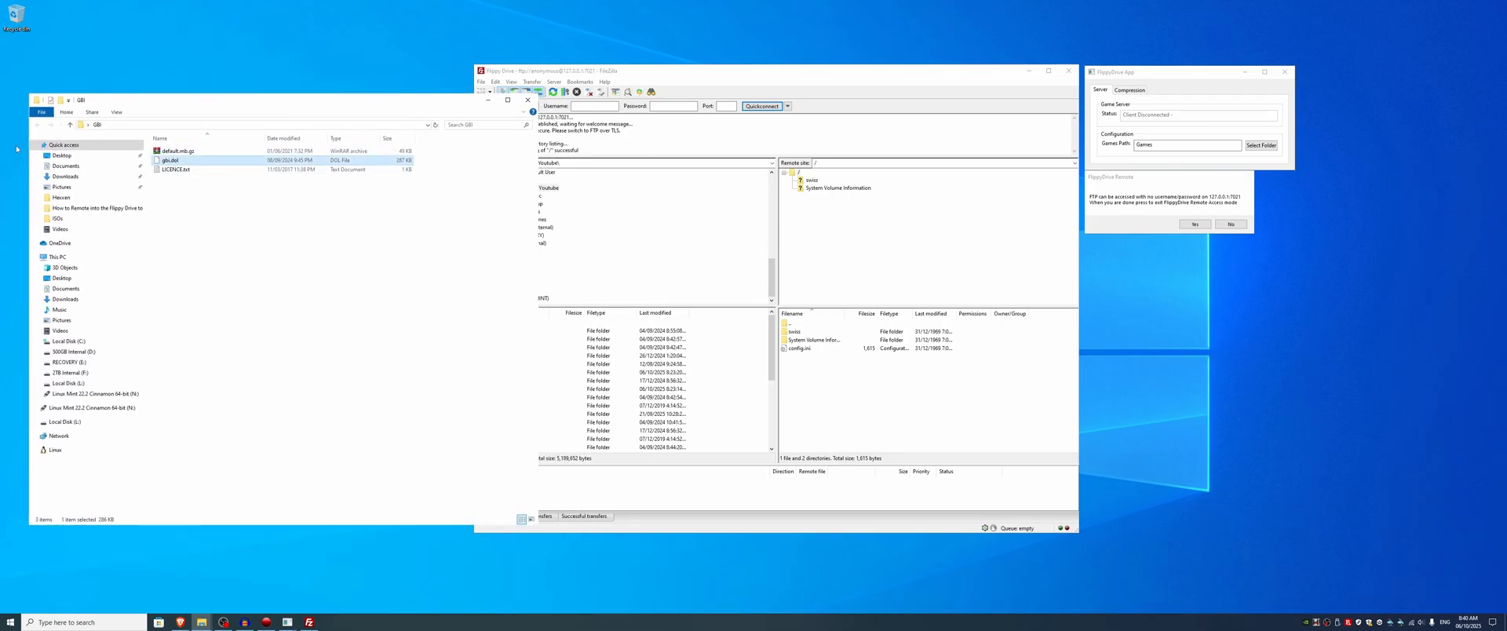
drag(241, 166, 848, 396)
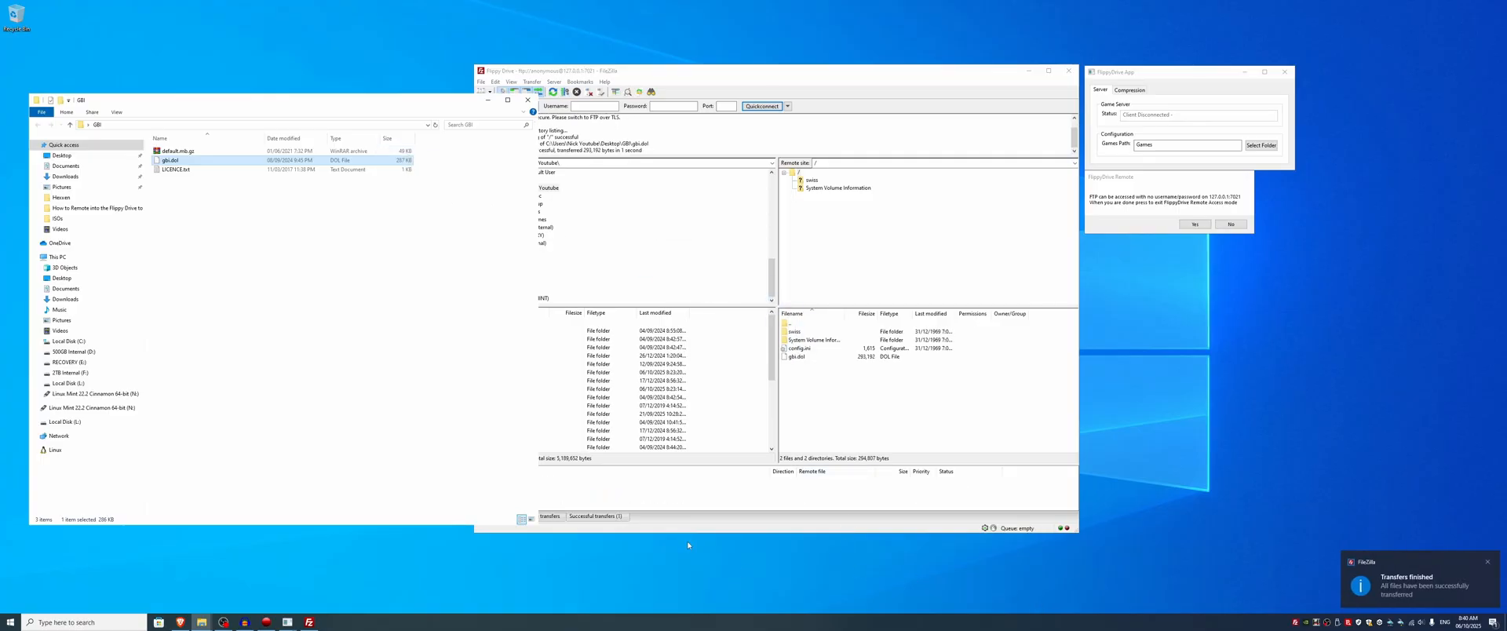
drag(405, 102, 359, 74)
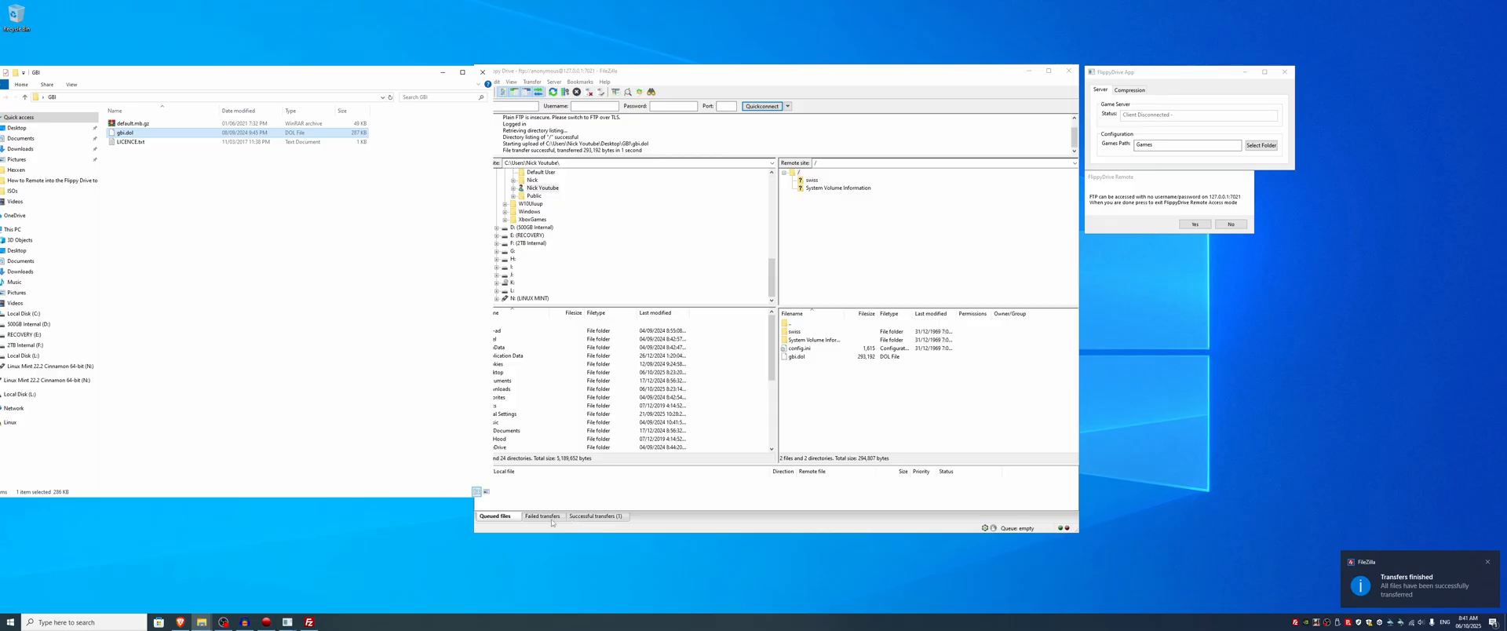
click(343, 177)
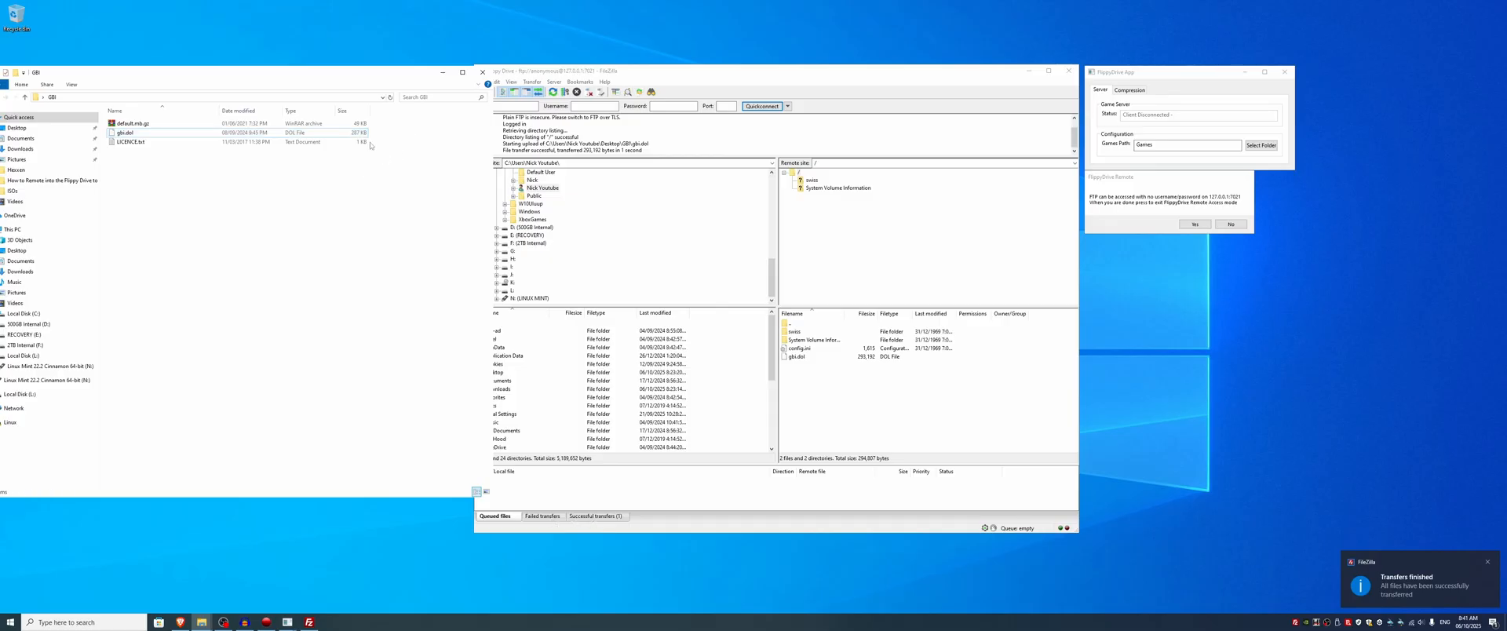
click(442, 73)
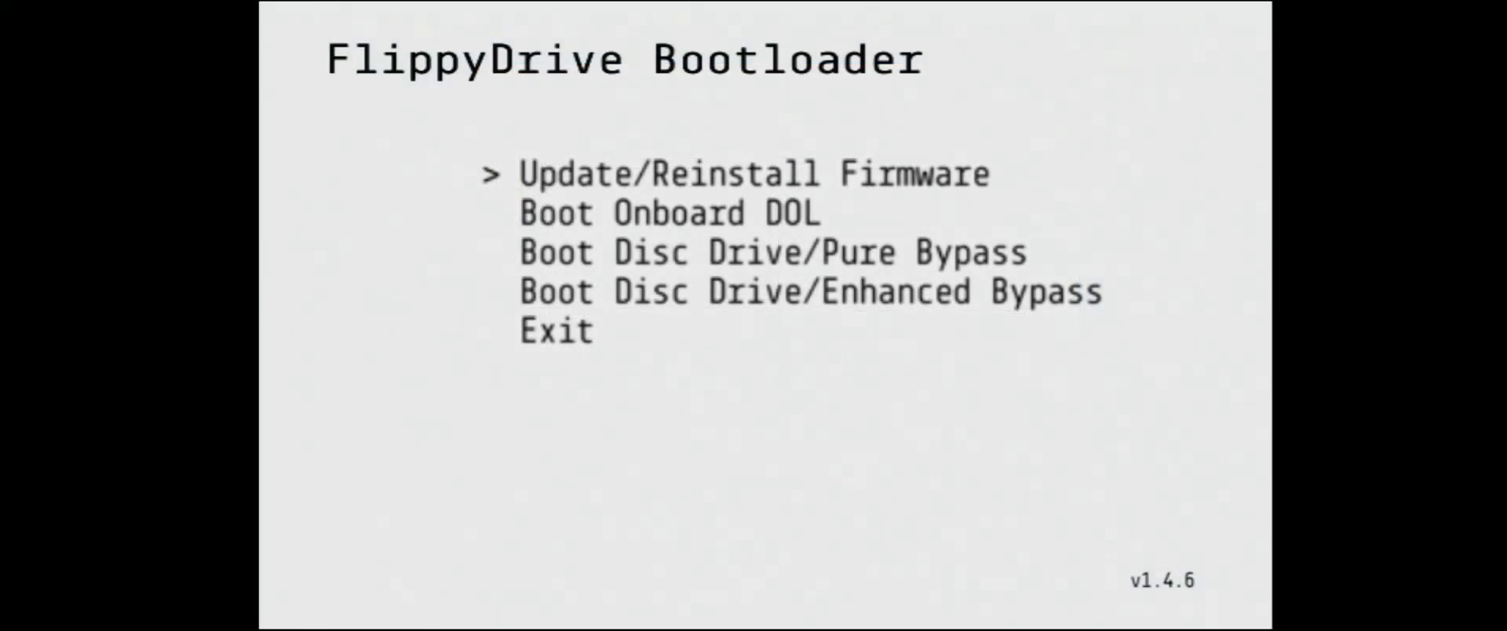
Step: Boot the onboard cubeboot DOL from the FlippyDrive Bootloader
key(Down)
key(Return)
key(Down)
key(Down)
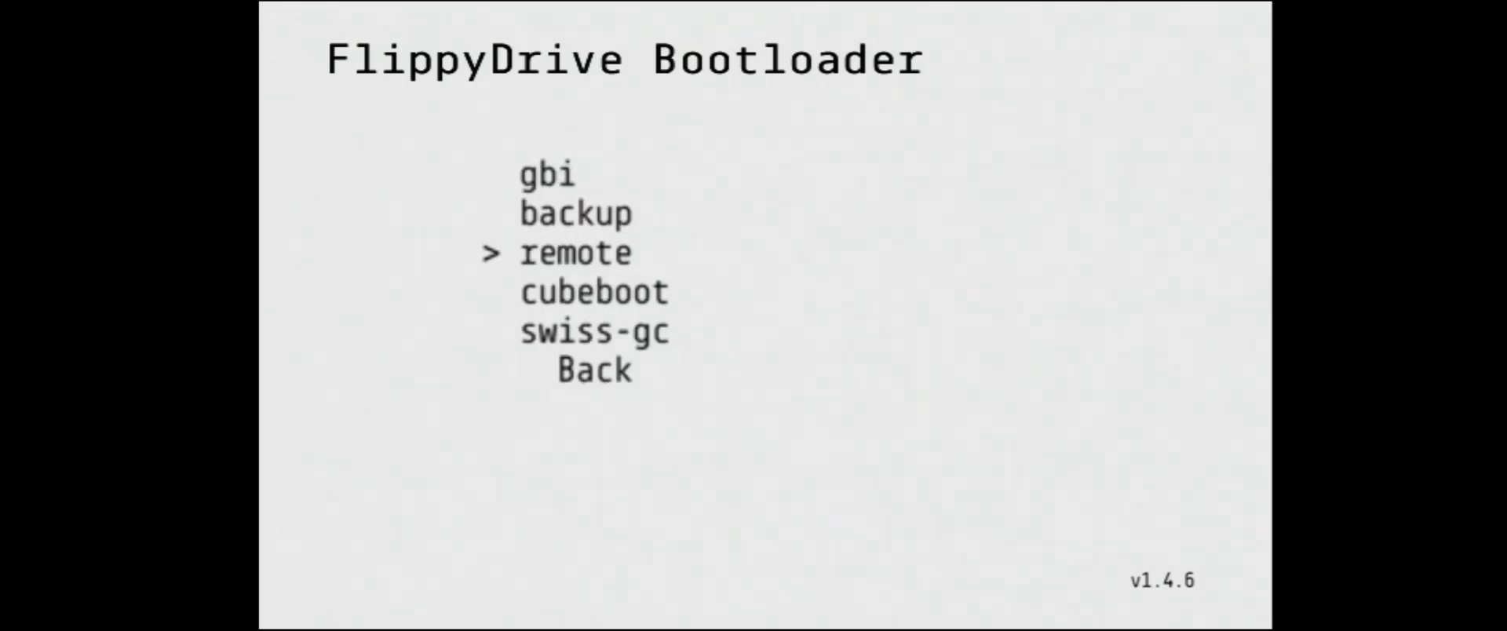
key(Down)
key(Up)
key(Up)
key(Down)
key(Down)
key(Down)
key(Return)
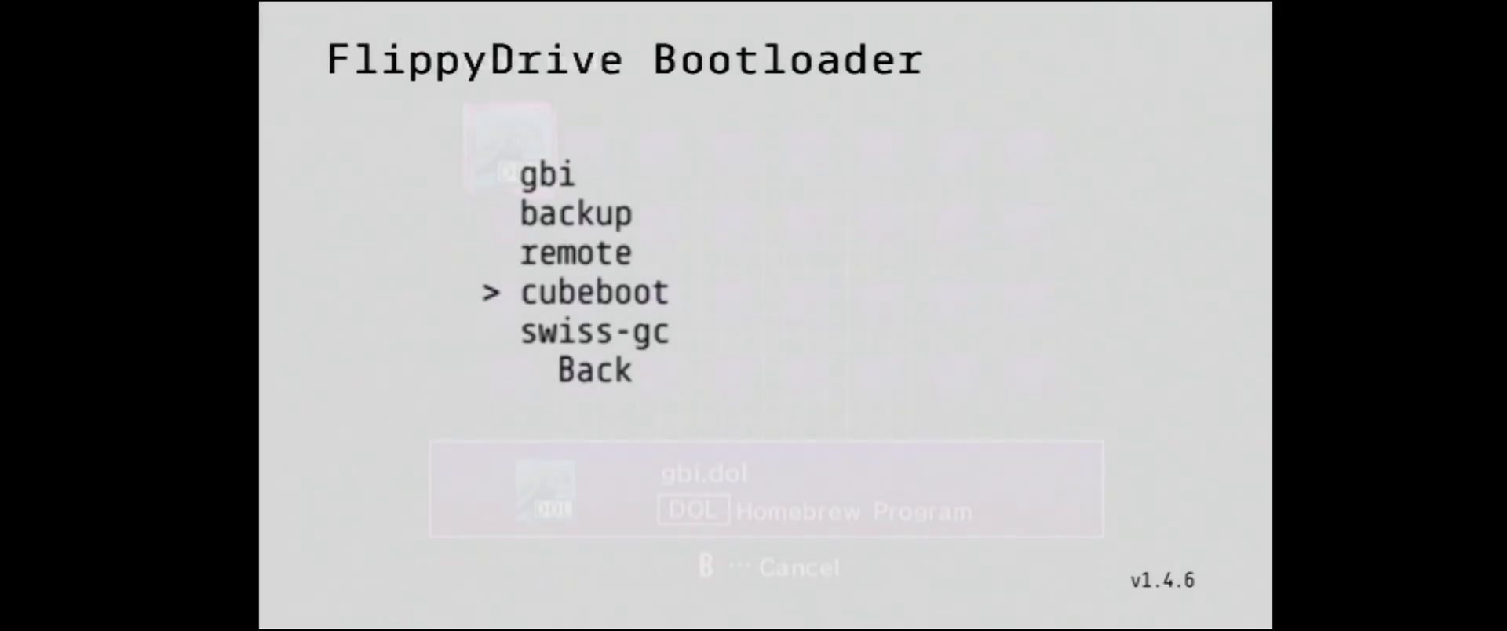